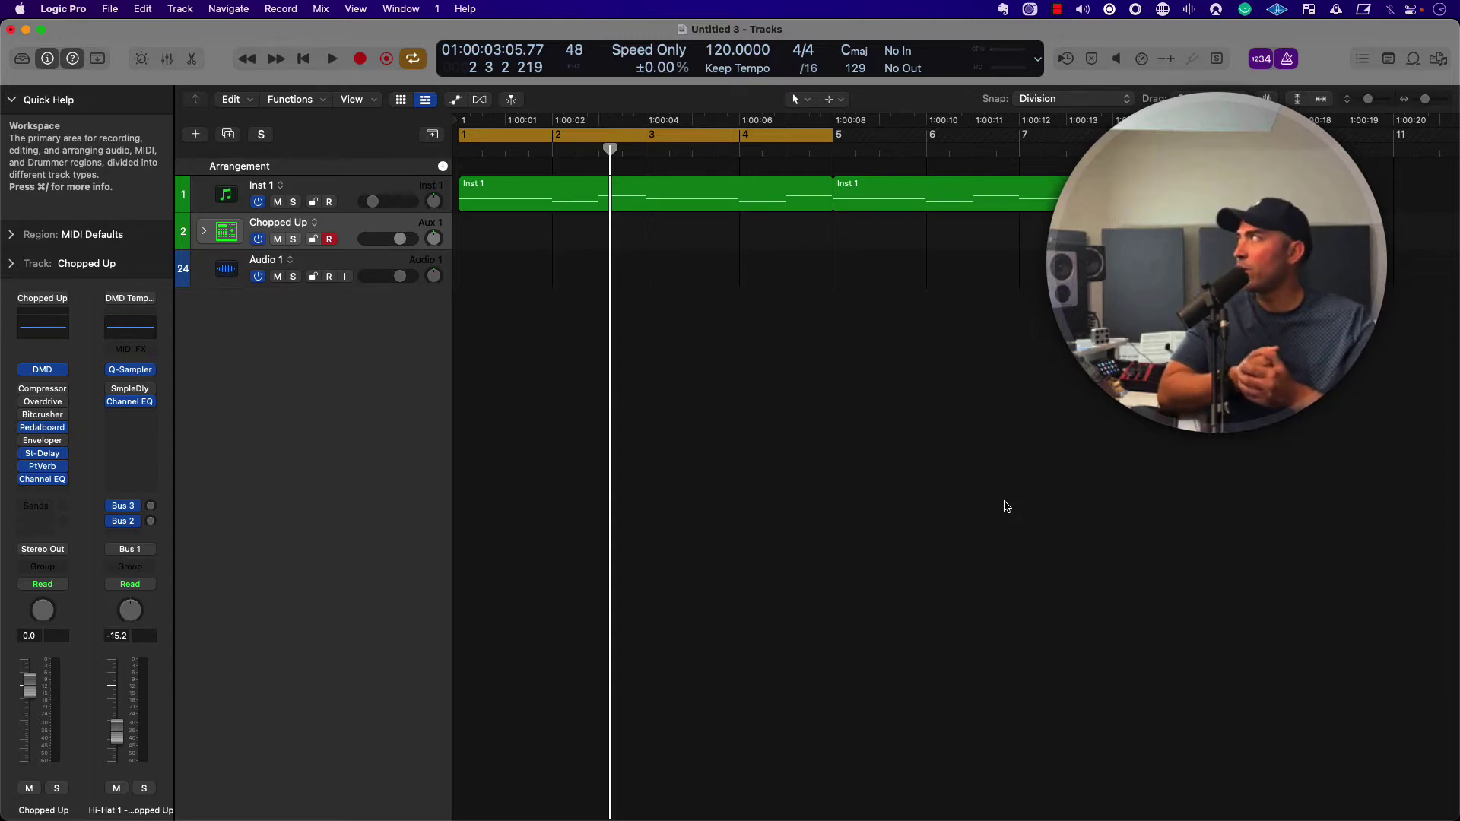
# - Read the User Guide article on free tempo recording, then turn off Cycle and return to bar 1
pyautogui.click(477, 9)
pyautogui.click(508, 59)
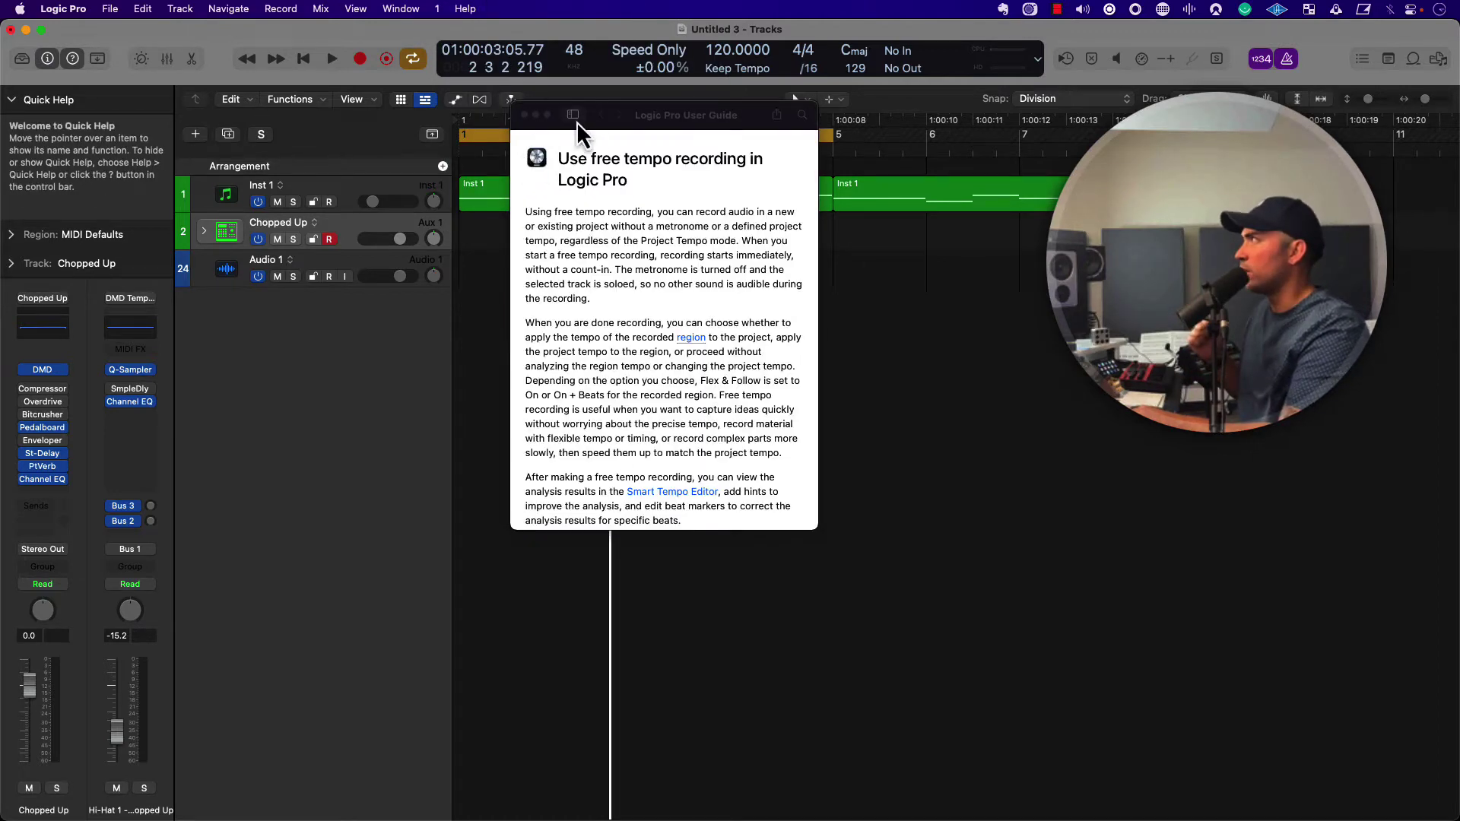
pyautogui.moveTo(592, 112); pyautogui.dragTo(581, 231)
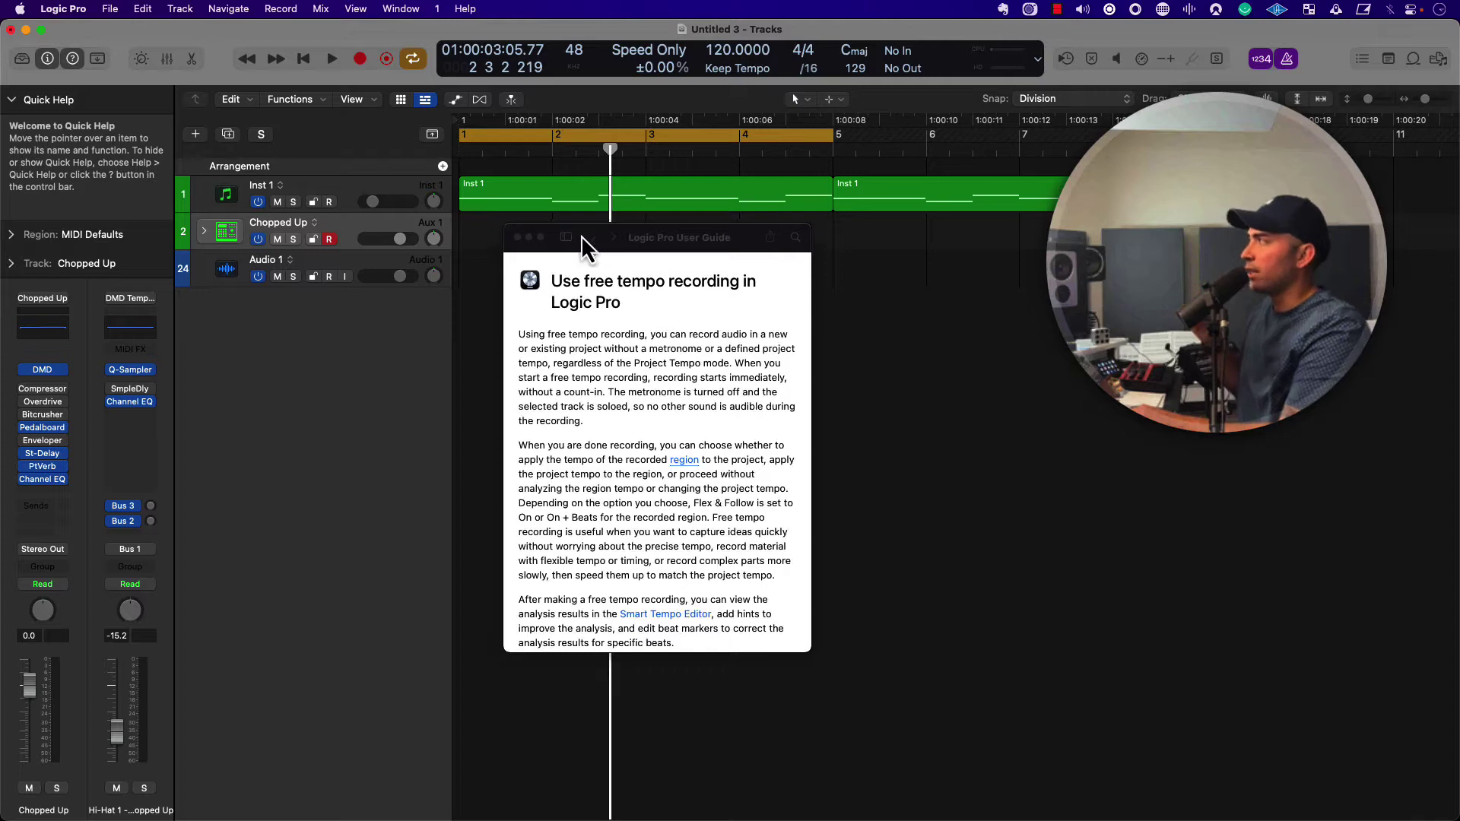
pyautogui.click(517, 237)
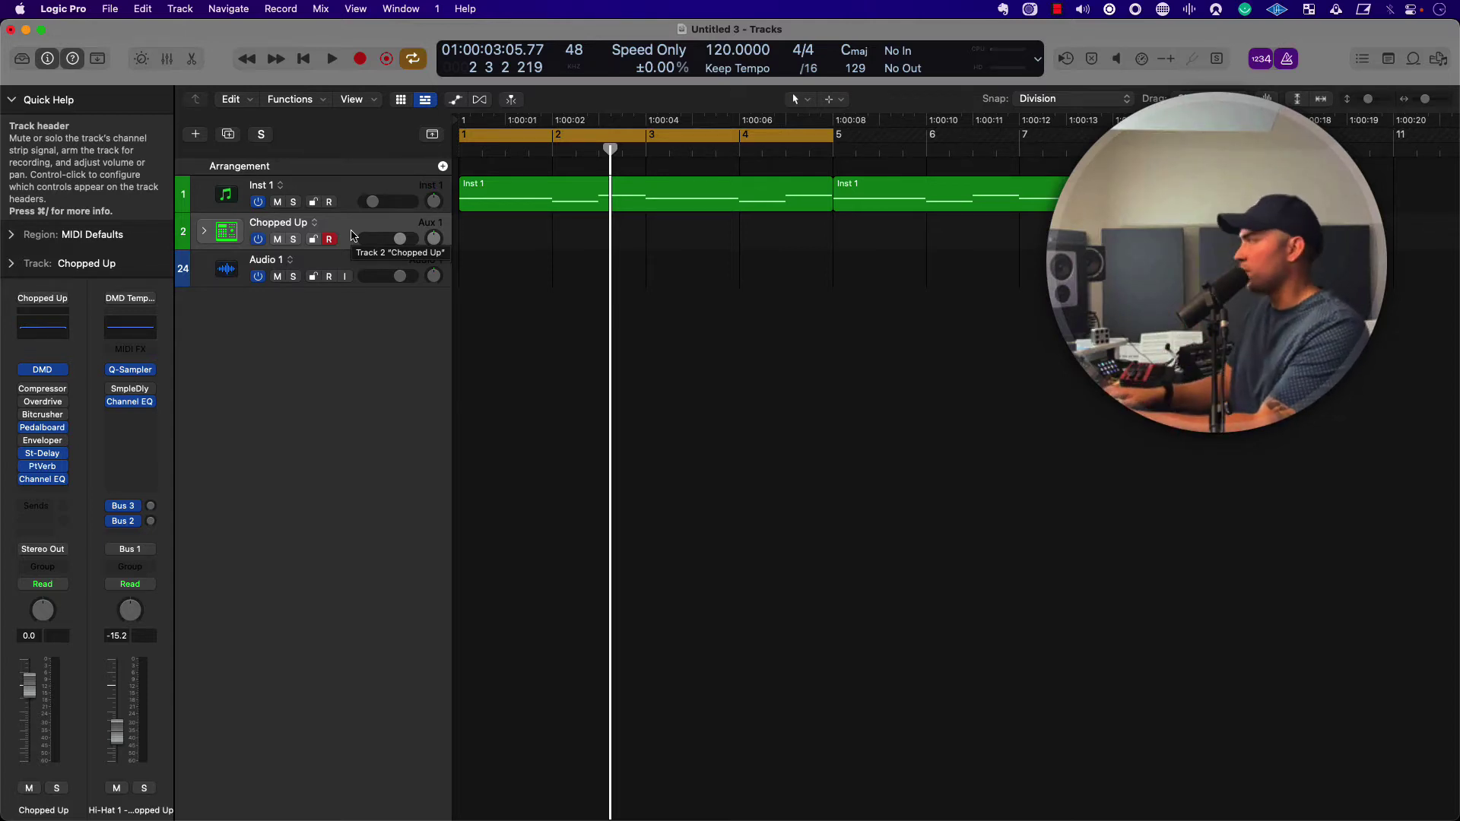
pyautogui.press('c')
pyautogui.press('Return')
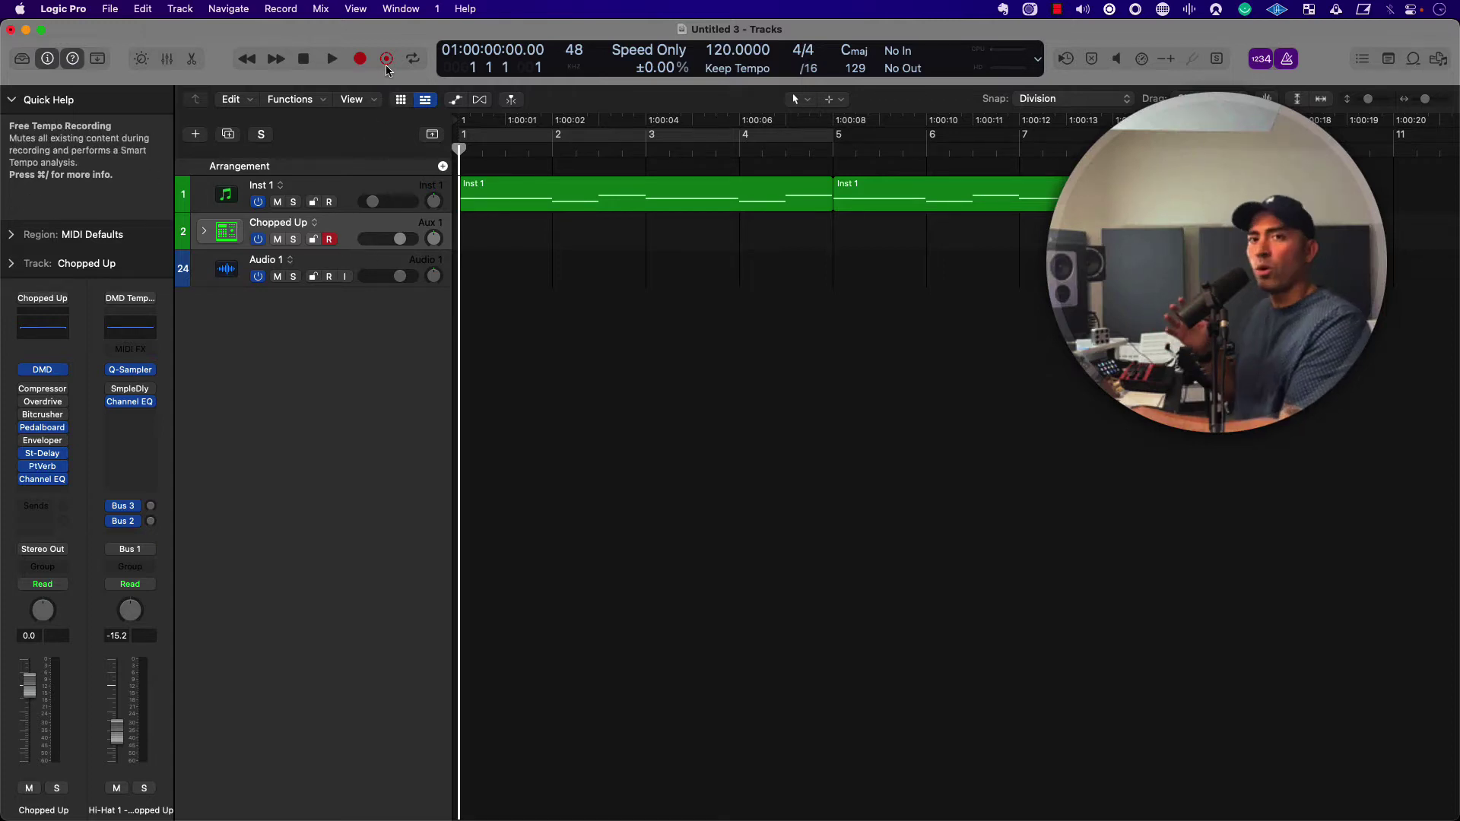
# - Save the control bar layout, including Free Tempo Recording, as the default
pyautogui.rightClick(217, 63)
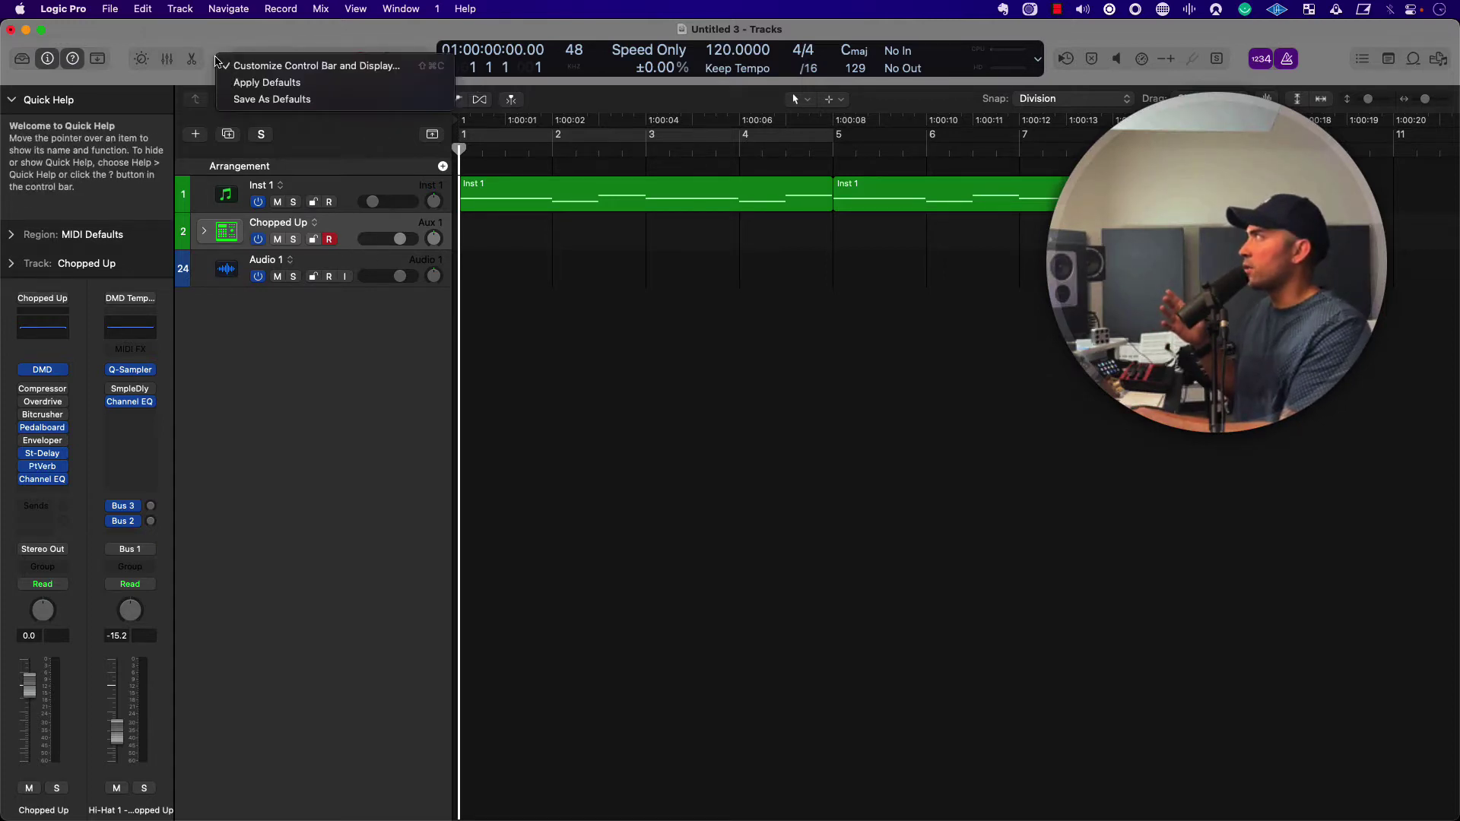
pyautogui.click(226, 67)
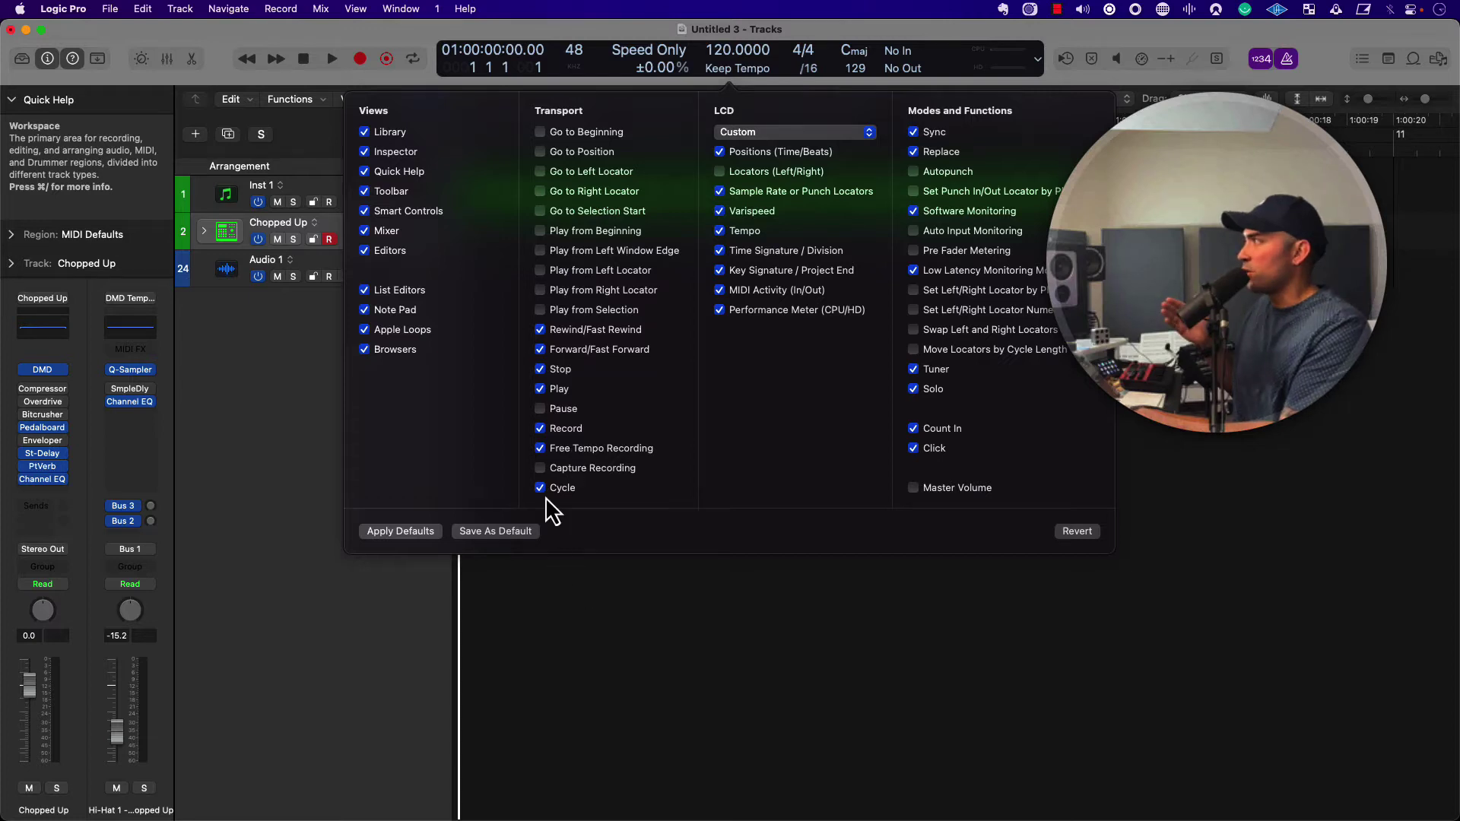
pyautogui.click(502, 534)
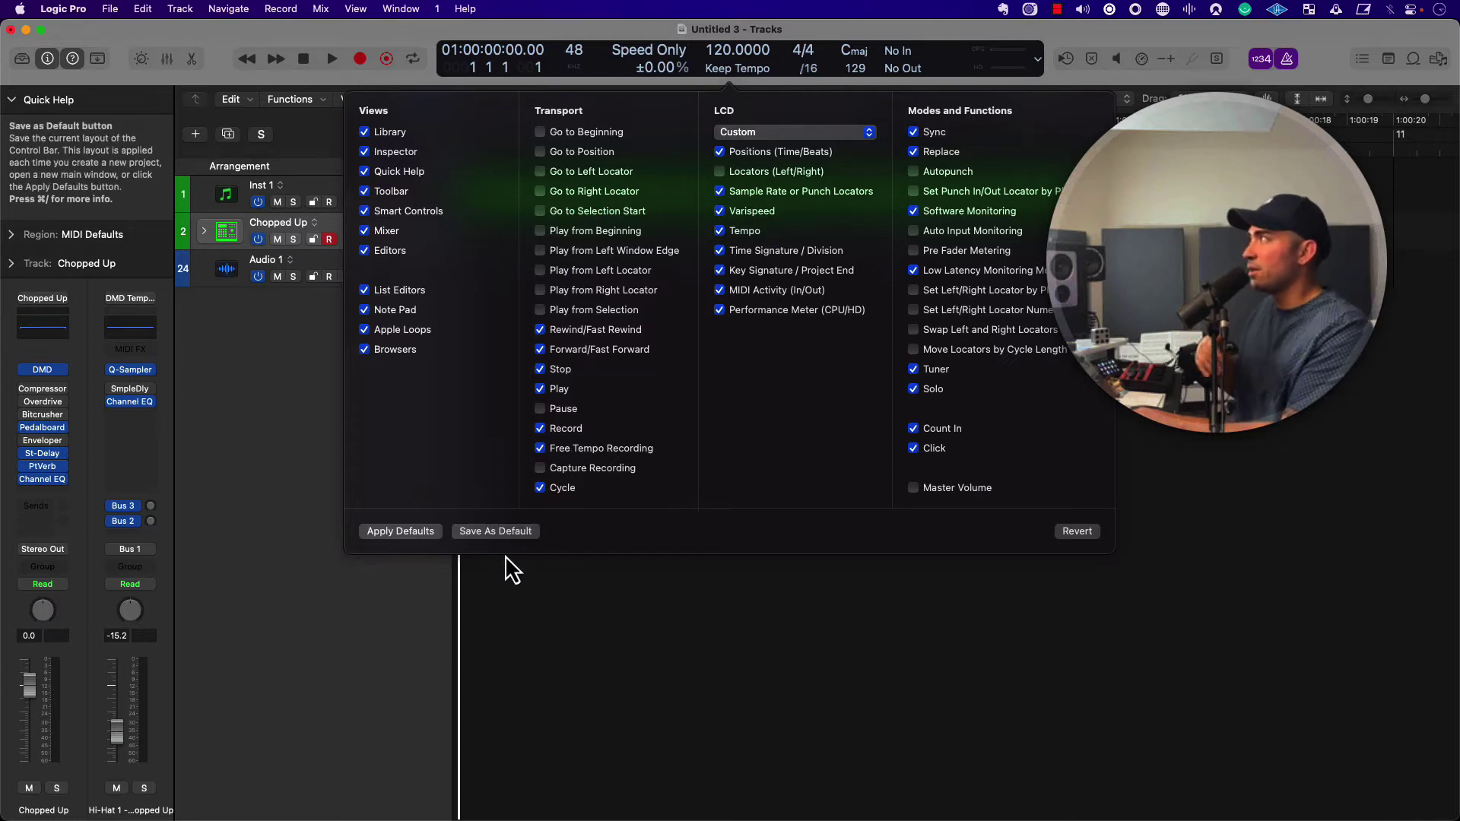
pyautogui.click(509, 621)
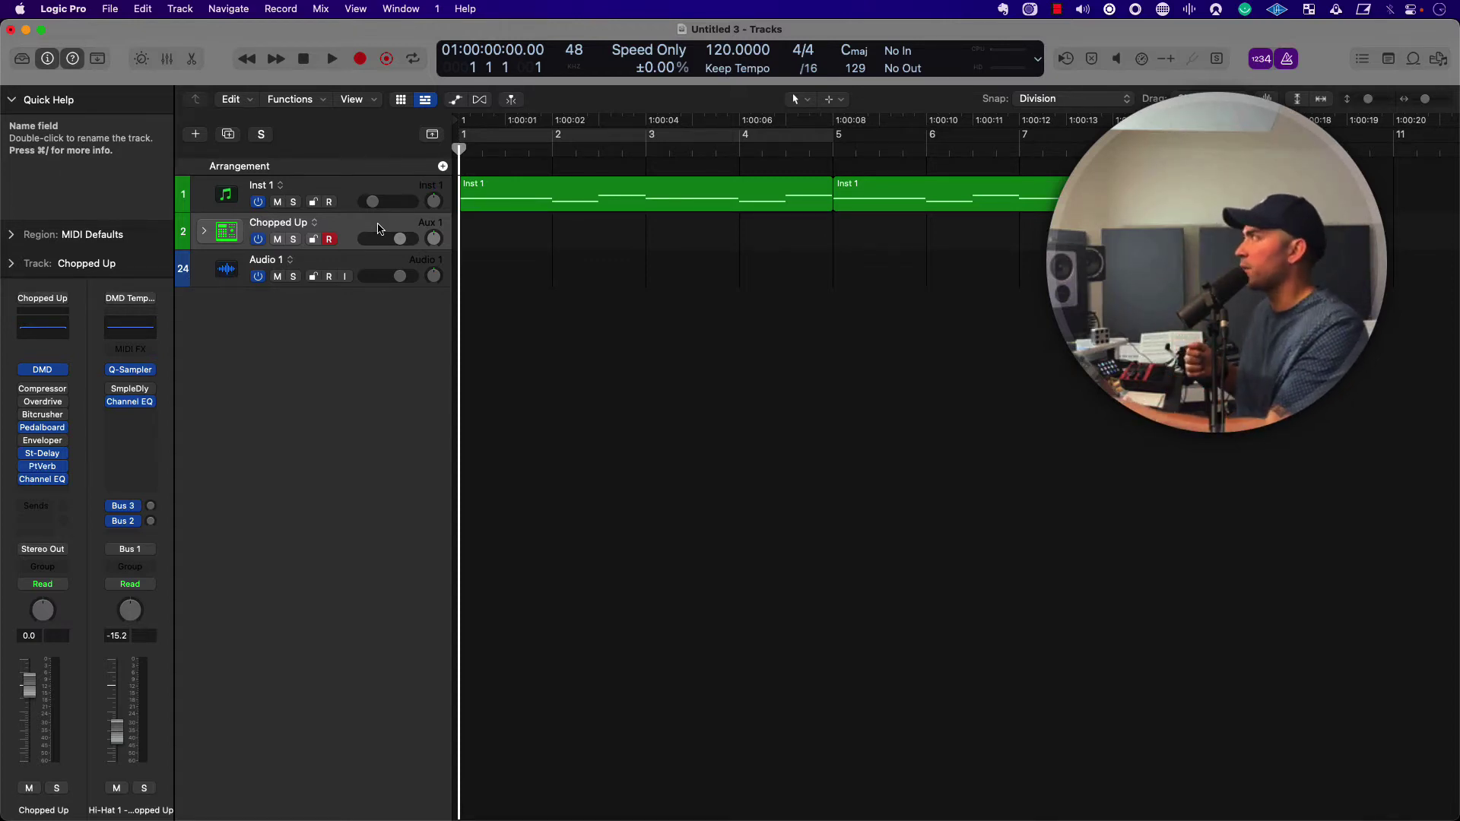
pyautogui.press('space')
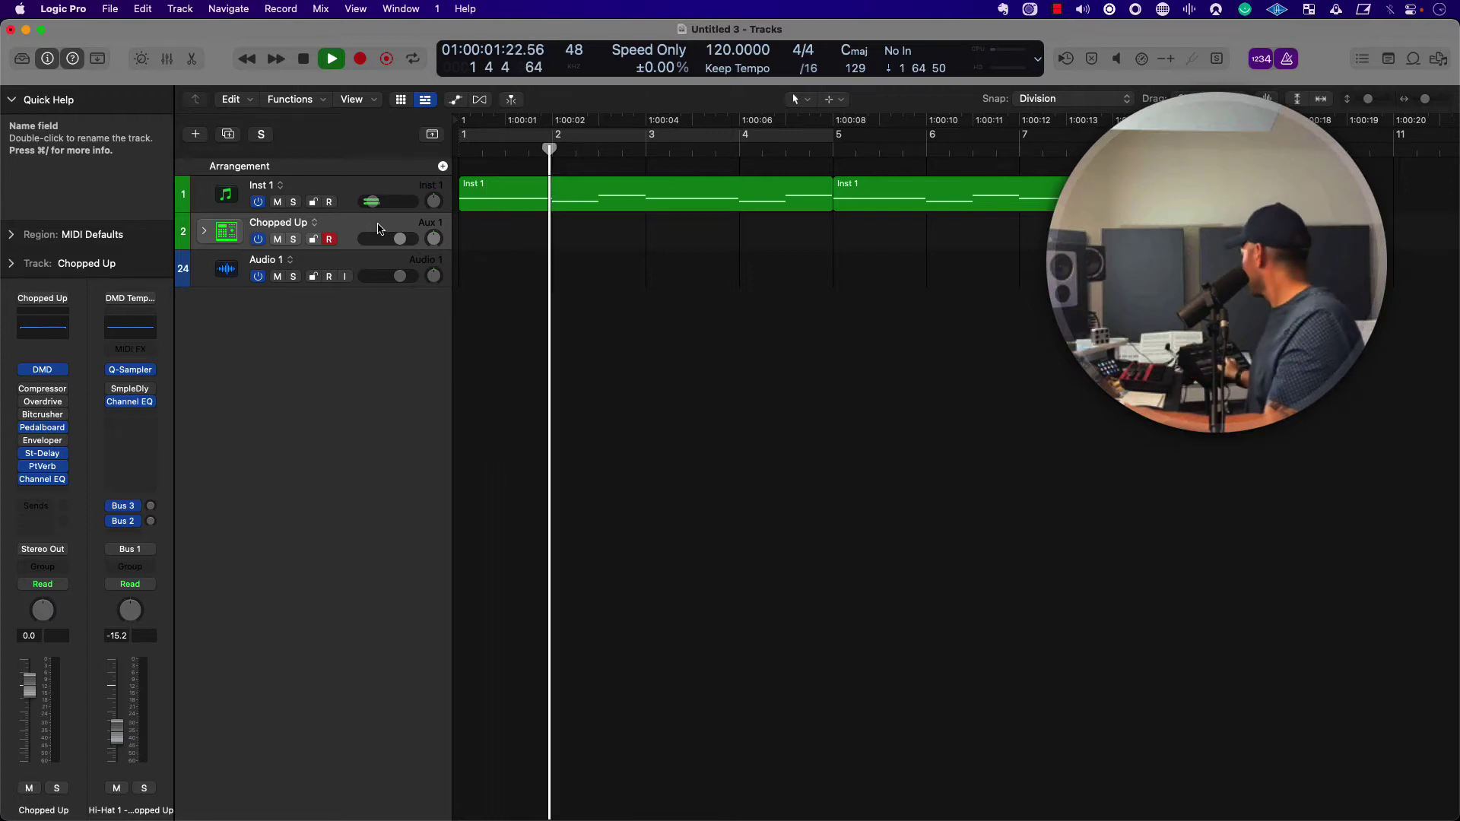
pyautogui.press('space')
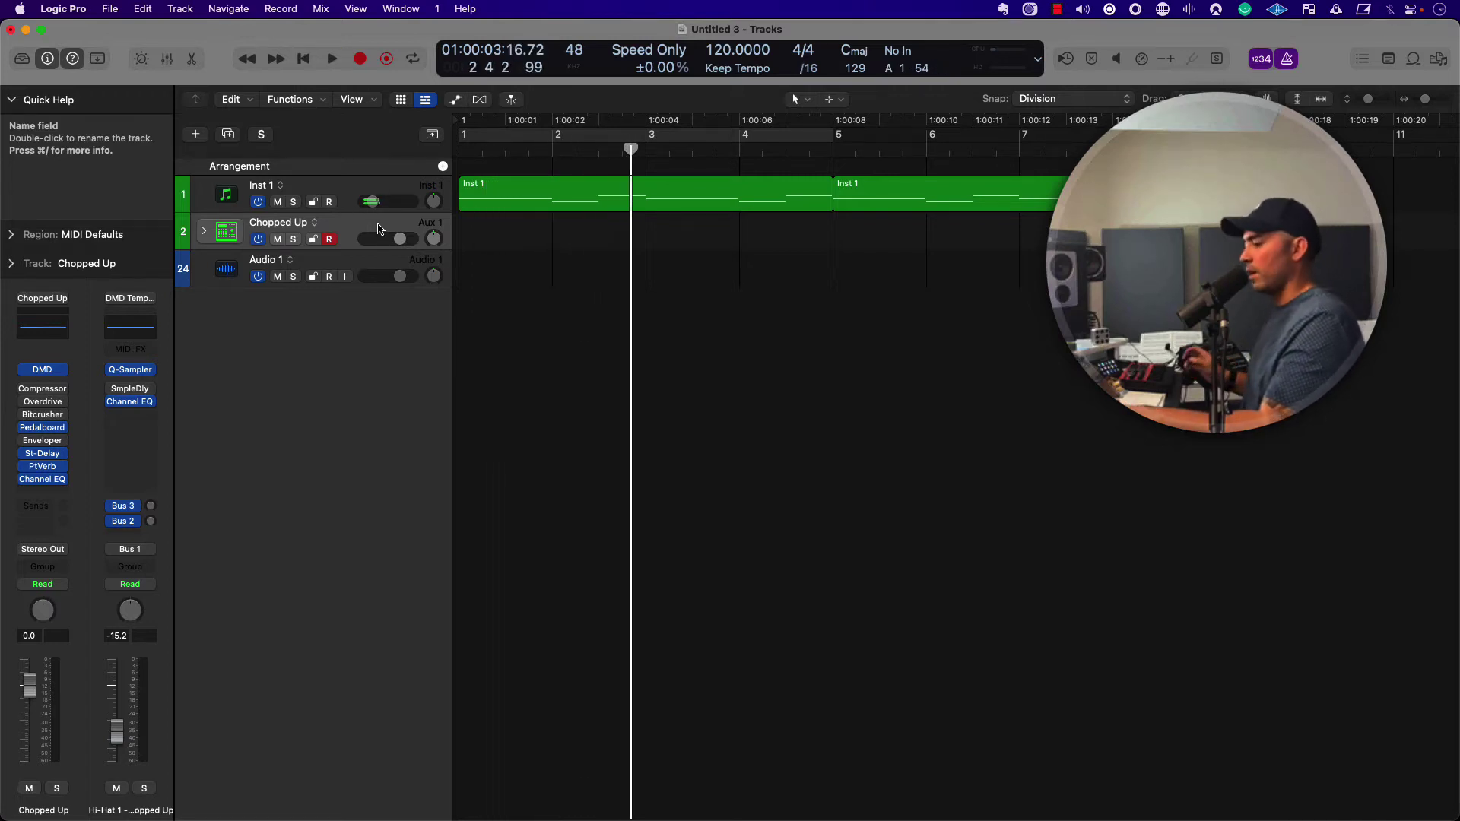
pyautogui.press('Return')
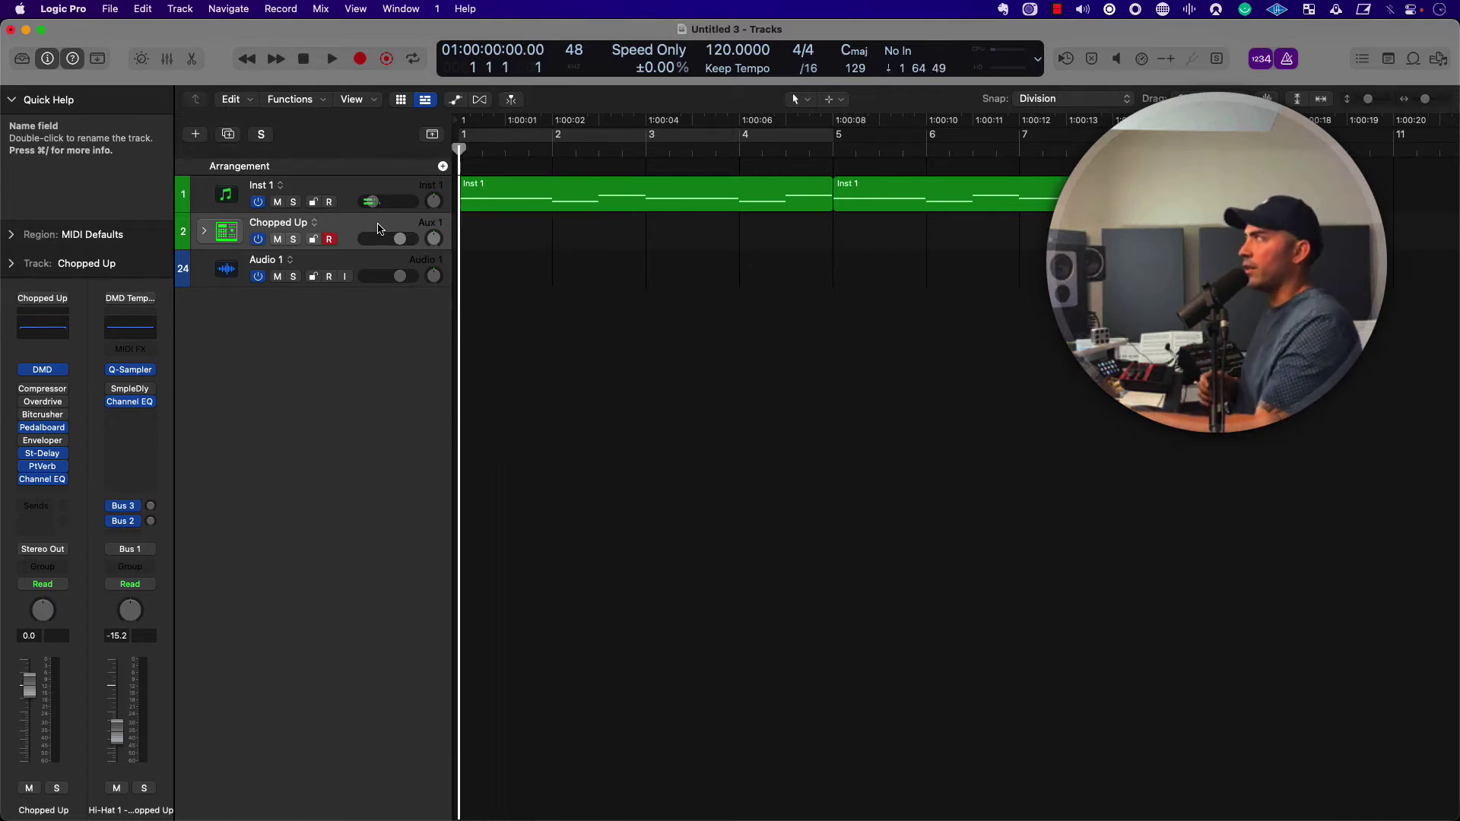
# - Record a free-tempo drum take on Chopped Up and apply the 120 BPM project tempo to it
pyautogui.click(387, 60)
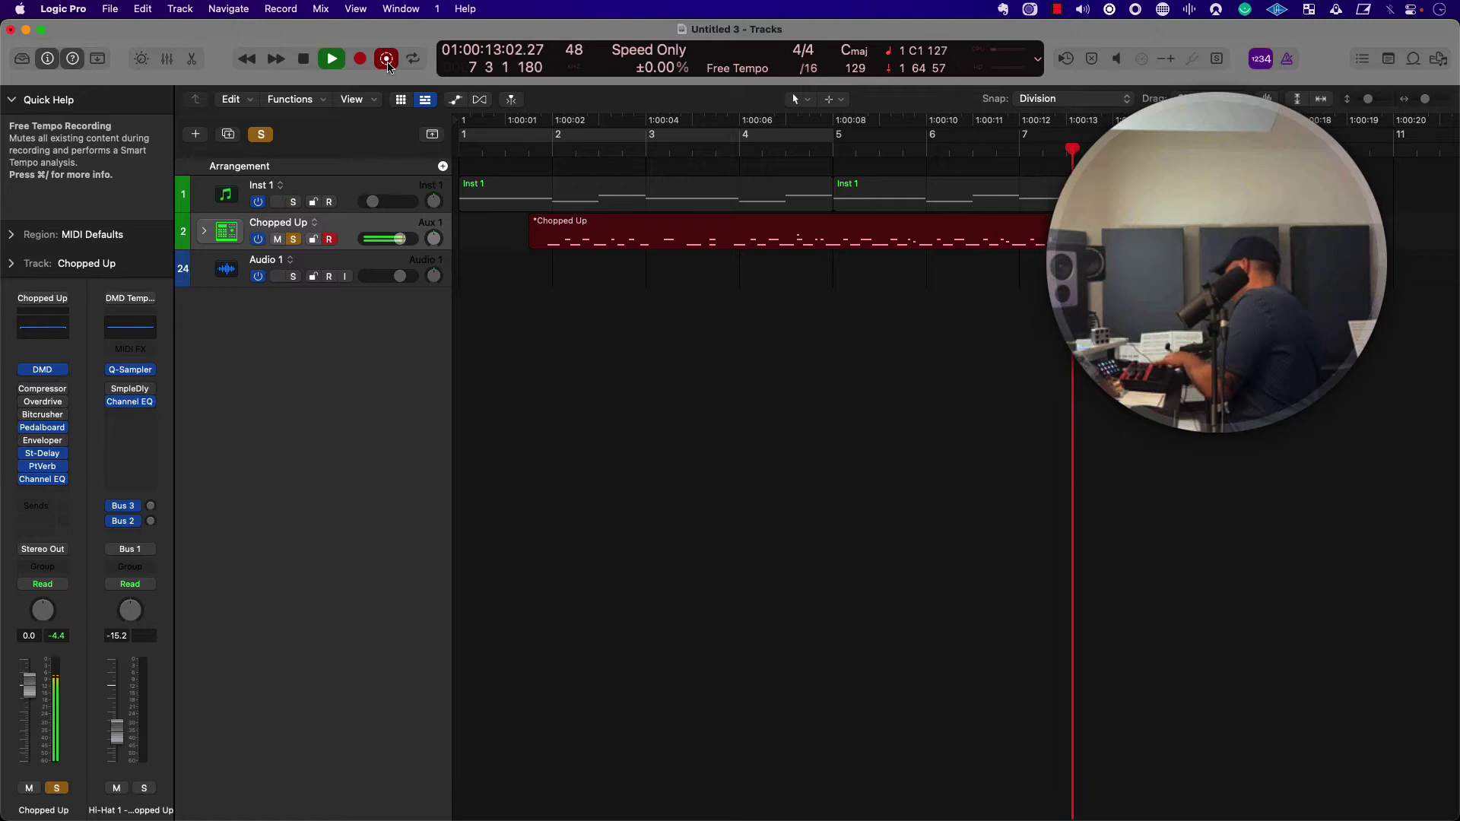
pyautogui.click(389, 66)
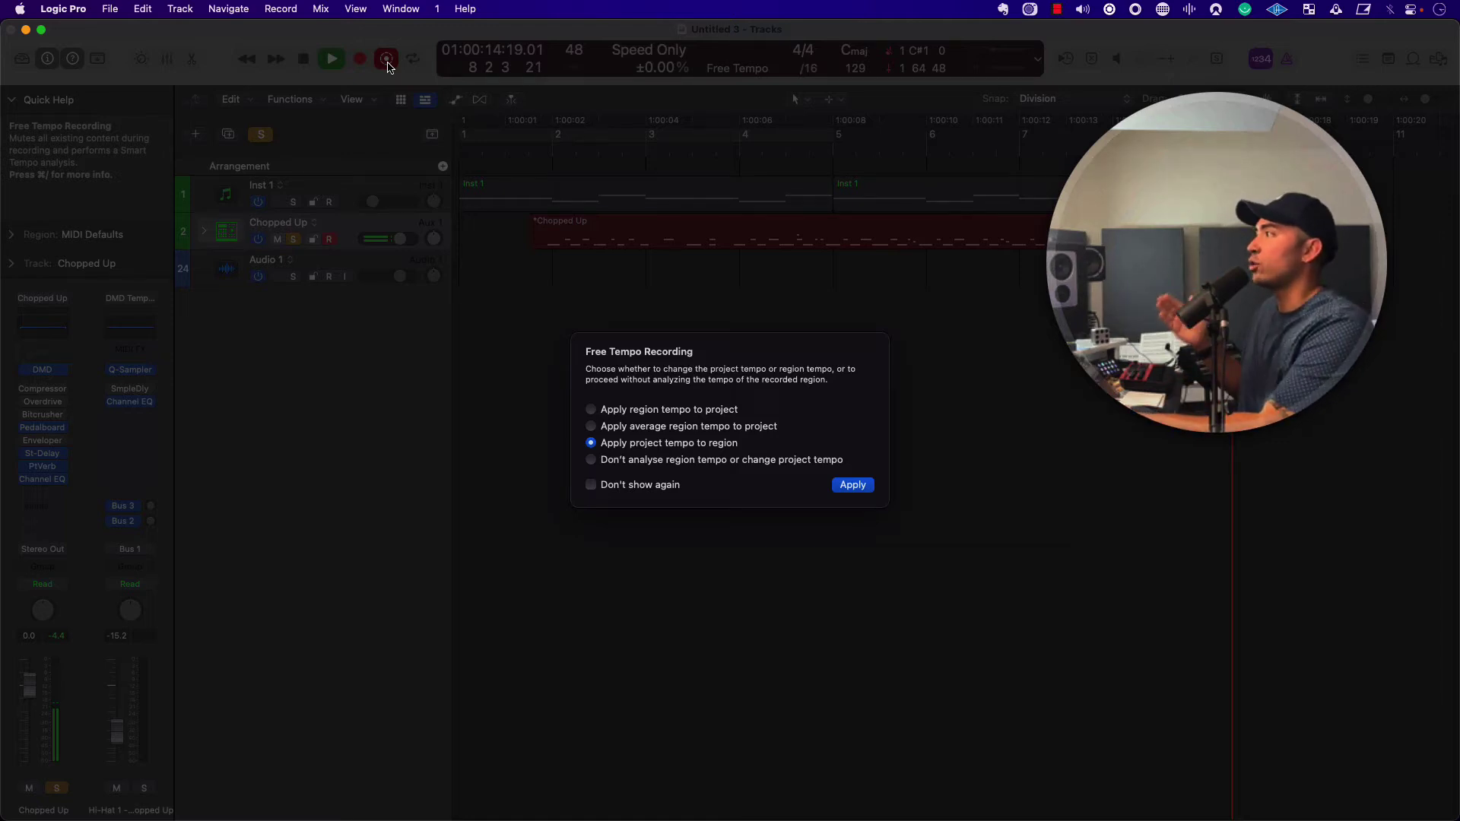
pyautogui.press('Return')
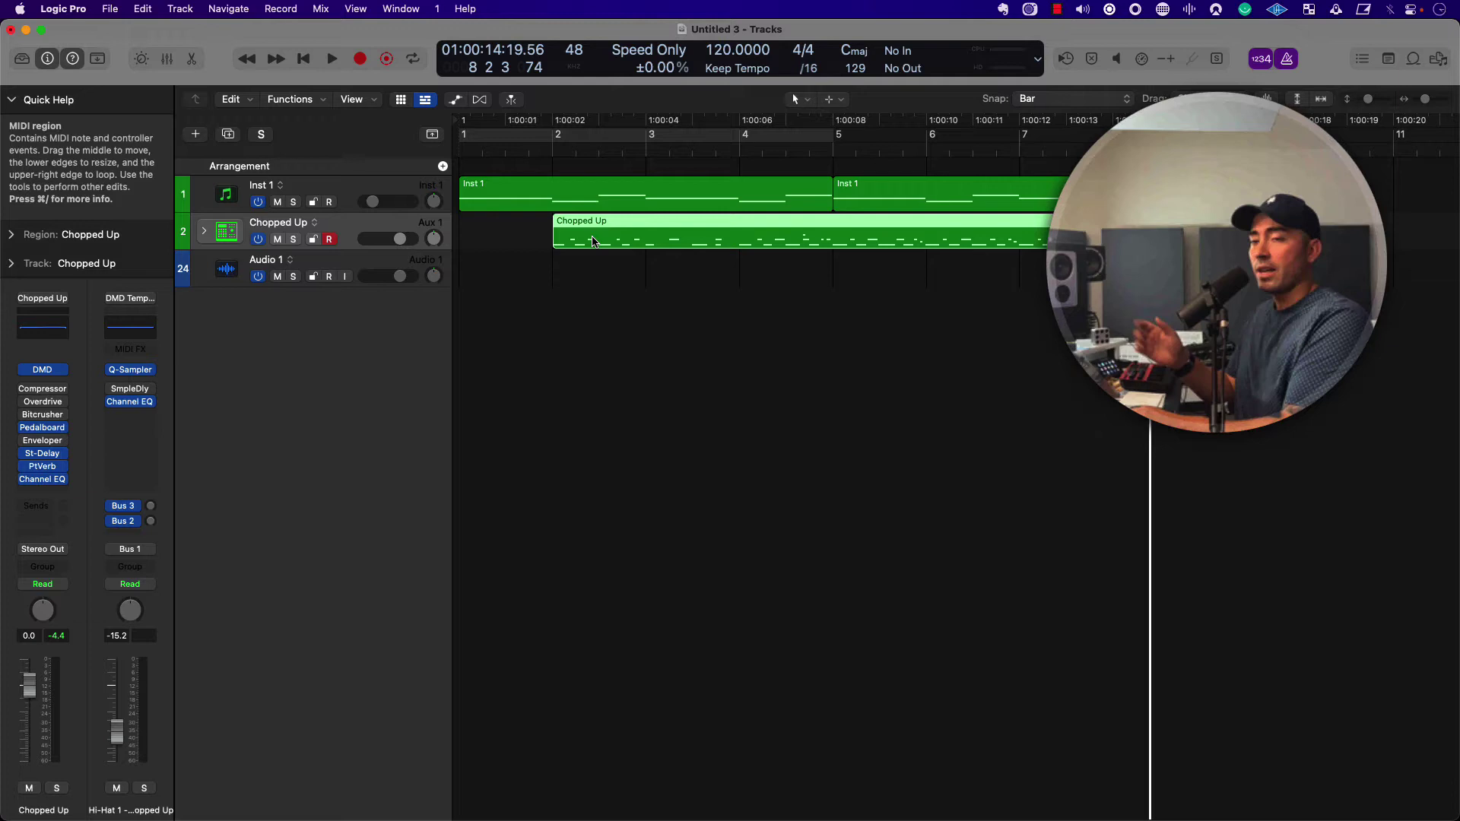
# - Quantize the Chopped Up region's notes to 1/16
pyautogui.rightClick(594, 241)
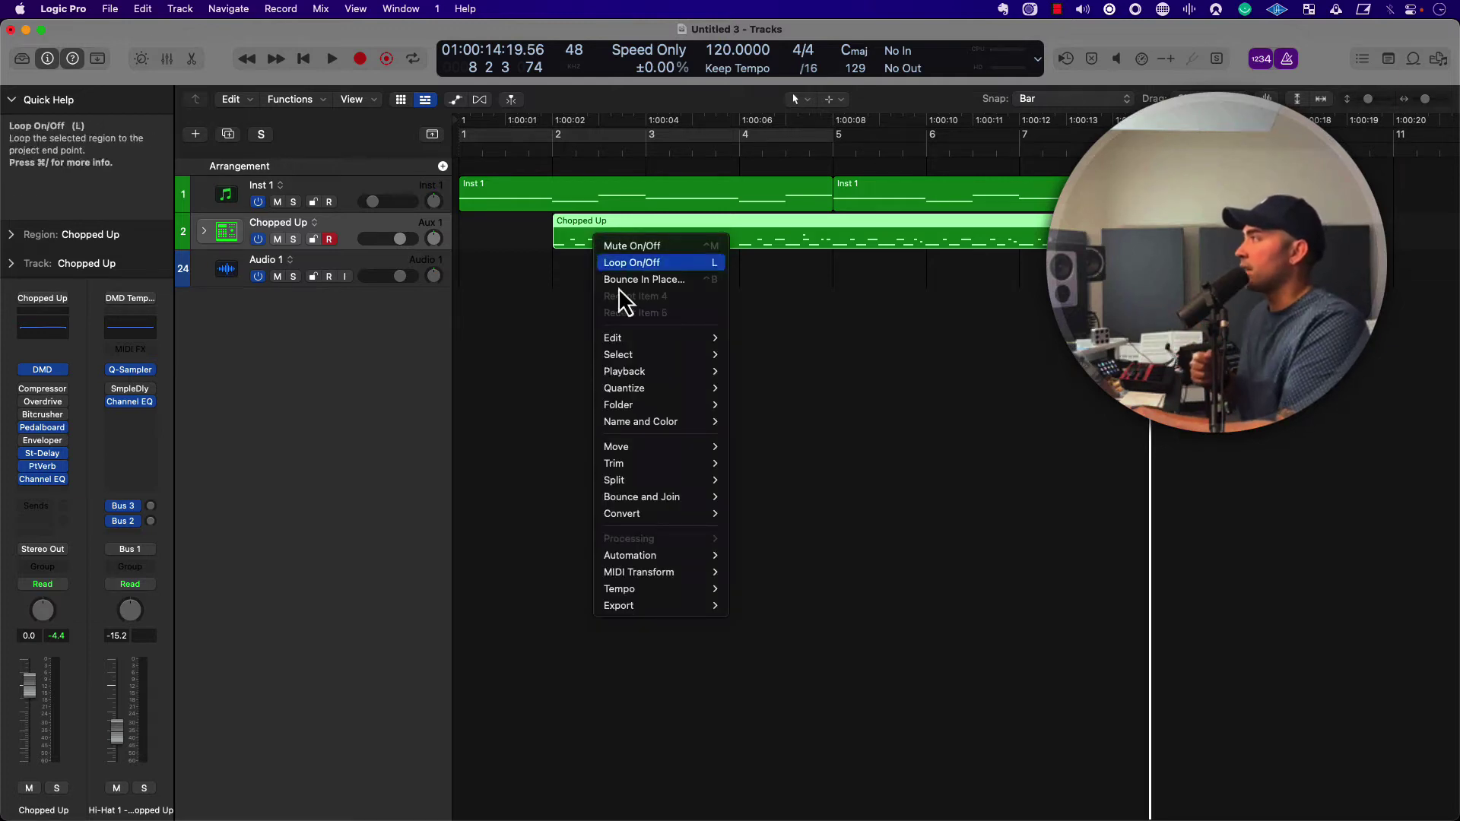
pyautogui.moveTo(666, 513)
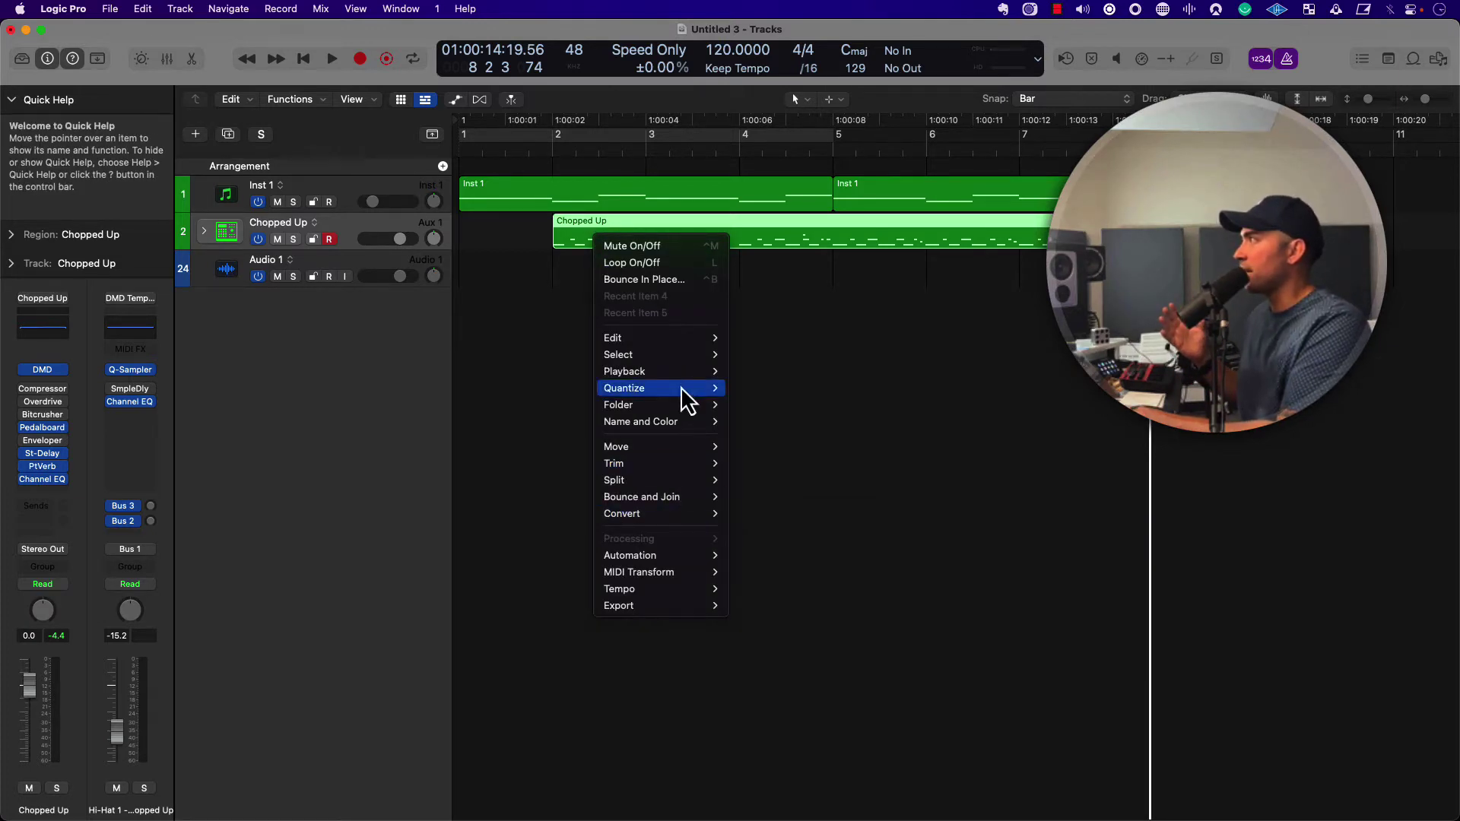
pyautogui.moveTo(681, 388)
pyautogui.click(769, 480)
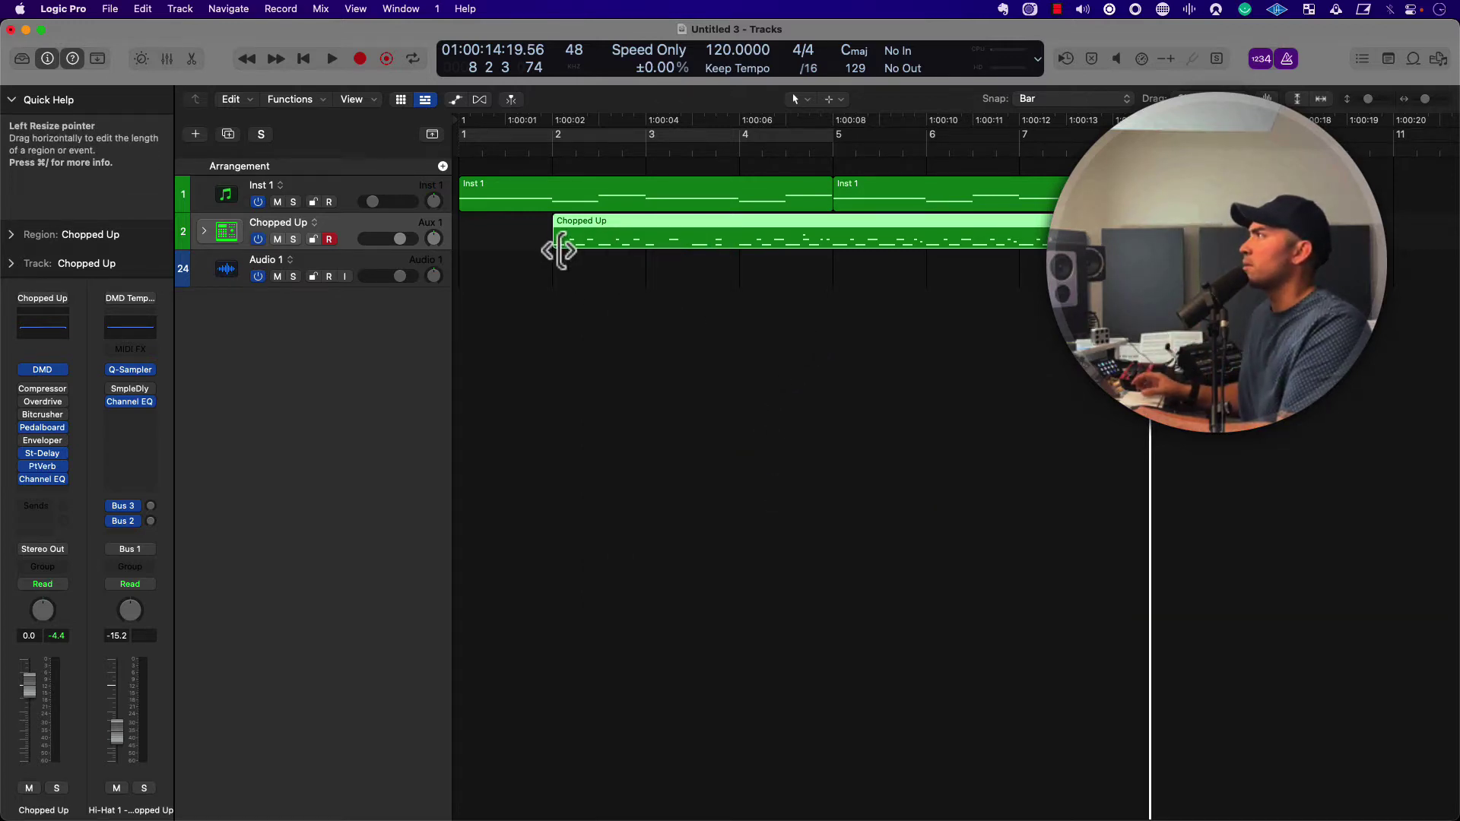
# - Trim the region's start to a bar line and move it to bar 1
pyautogui.moveTo(557, 248); pyautogui.dragTo(756, 248)
pyautogui.press('Return')
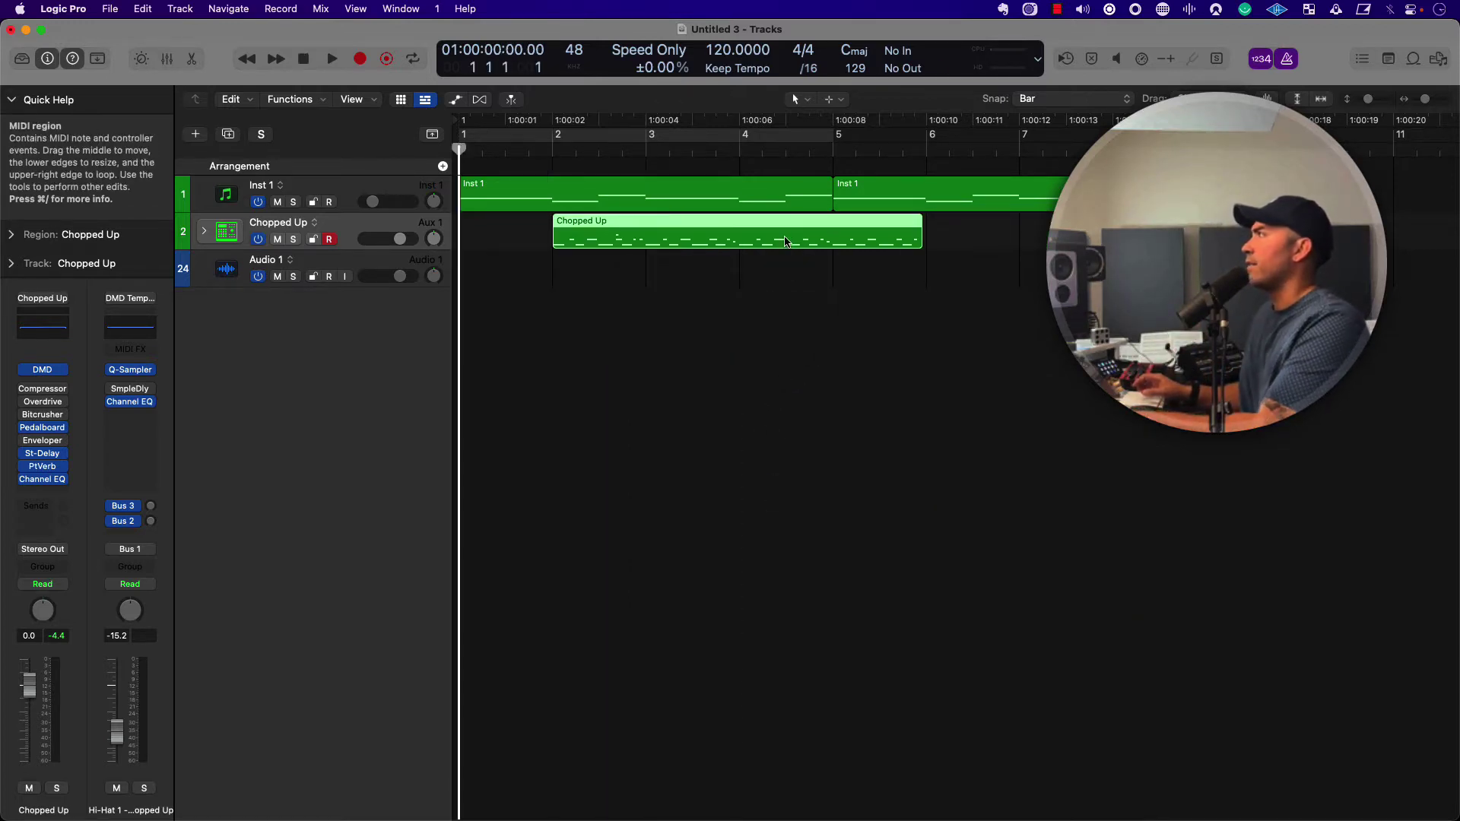
pyautogui.press(';')
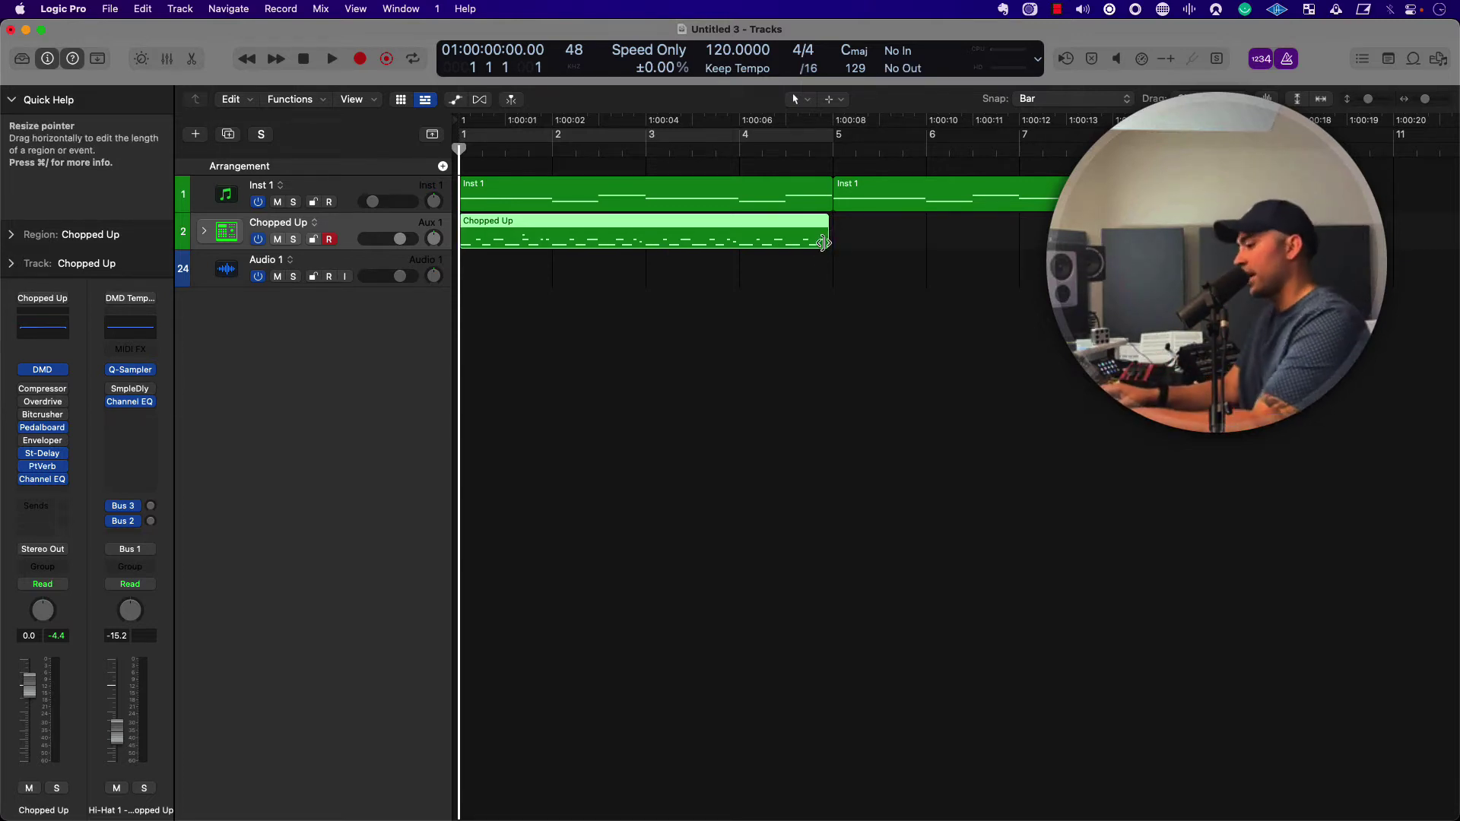
# - Snap to Division and lengthen the Chopped Up region to end exactly at bar 5
pyautogui.press('ctrl')
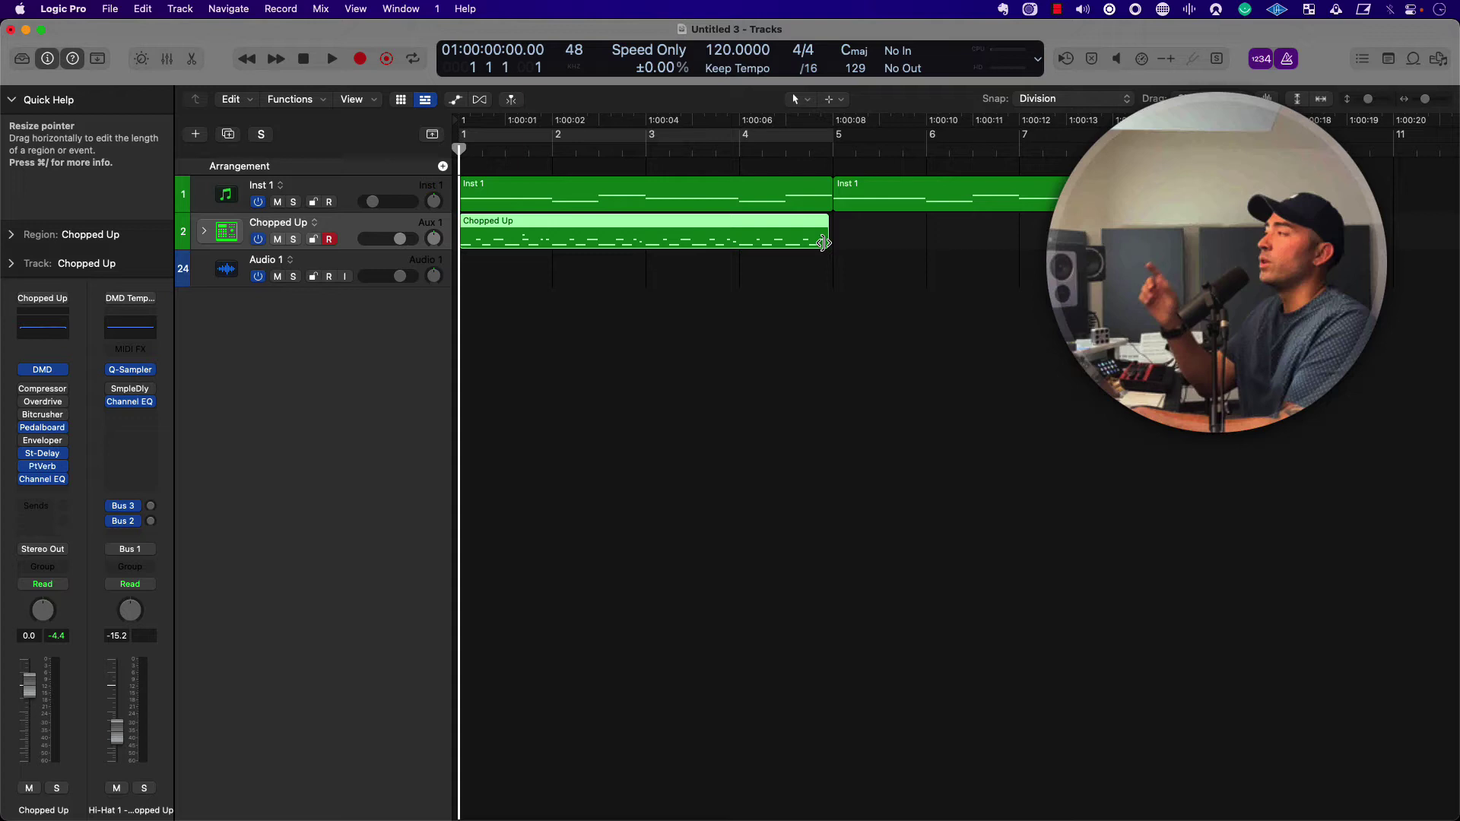
pyautogui.moveTo(823, 242); pyautogui.dragTo(949, 207)
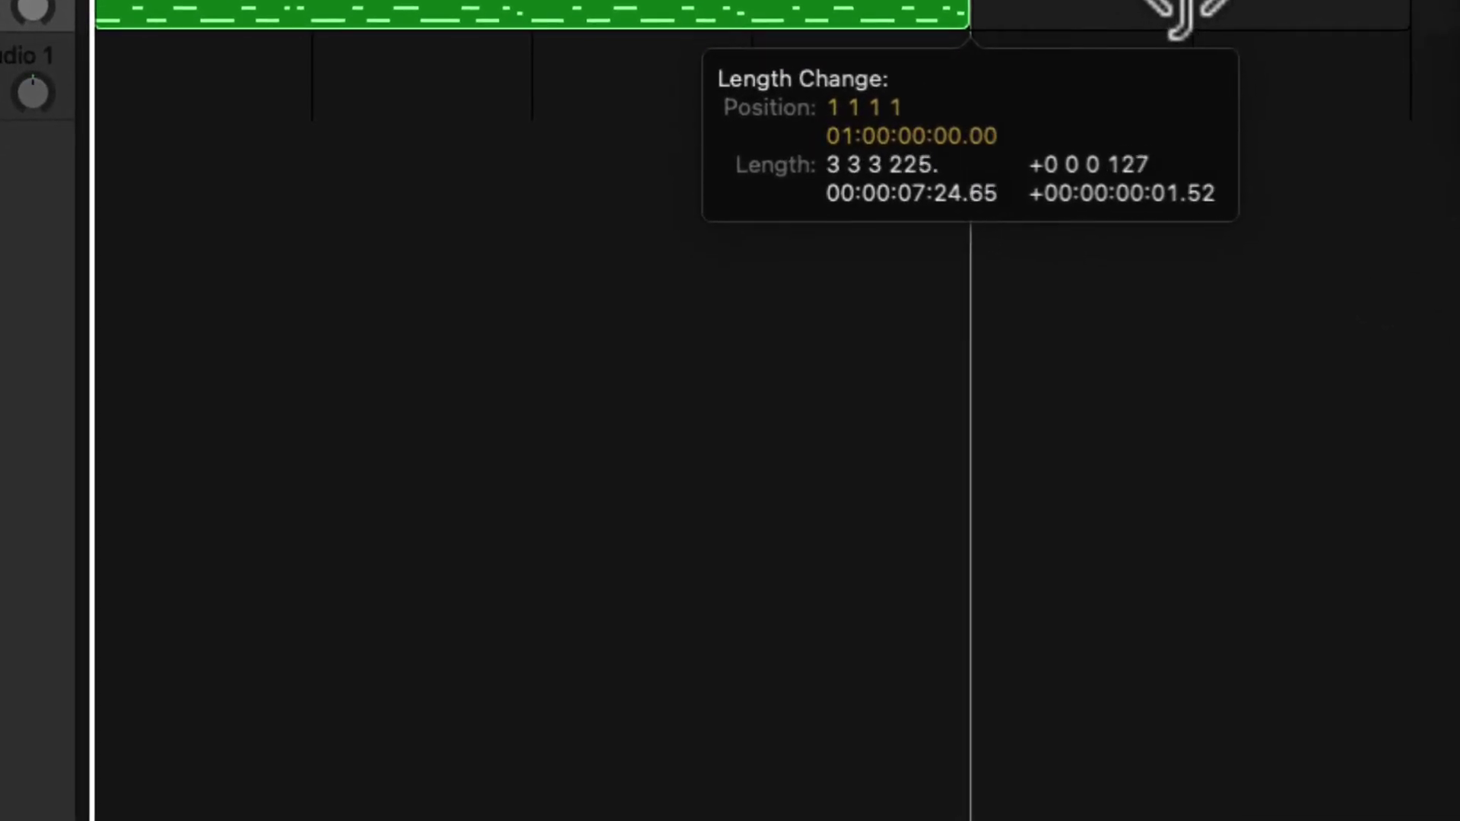
pyautogui.moveTo(1179, 19); pyautogui.dragTo(1205, 6)
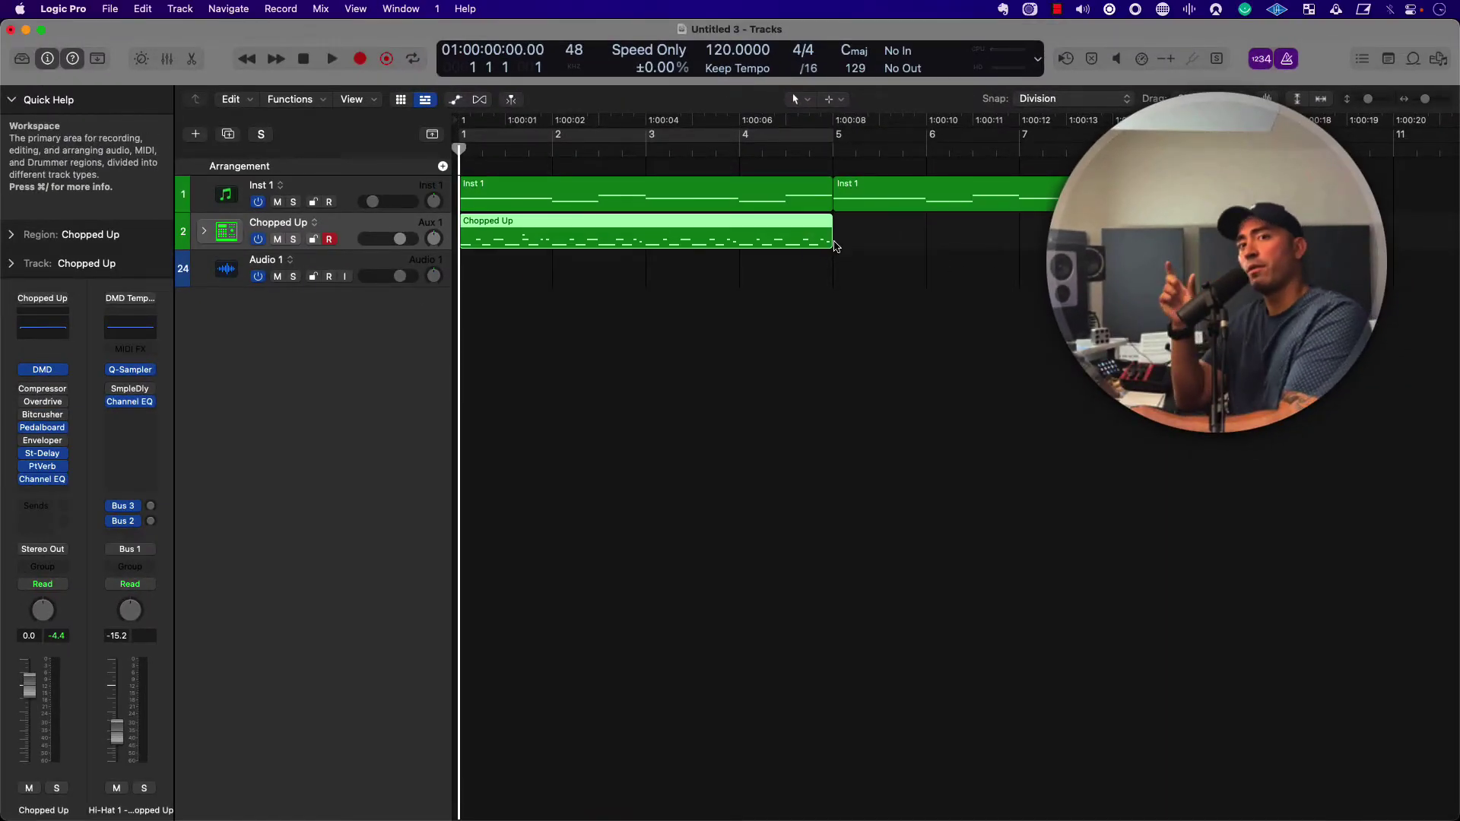
# - Cycle bars 1–5, play the Chopped Up region once, then delete it and return to bar 1
pyautogui.press('super+u')
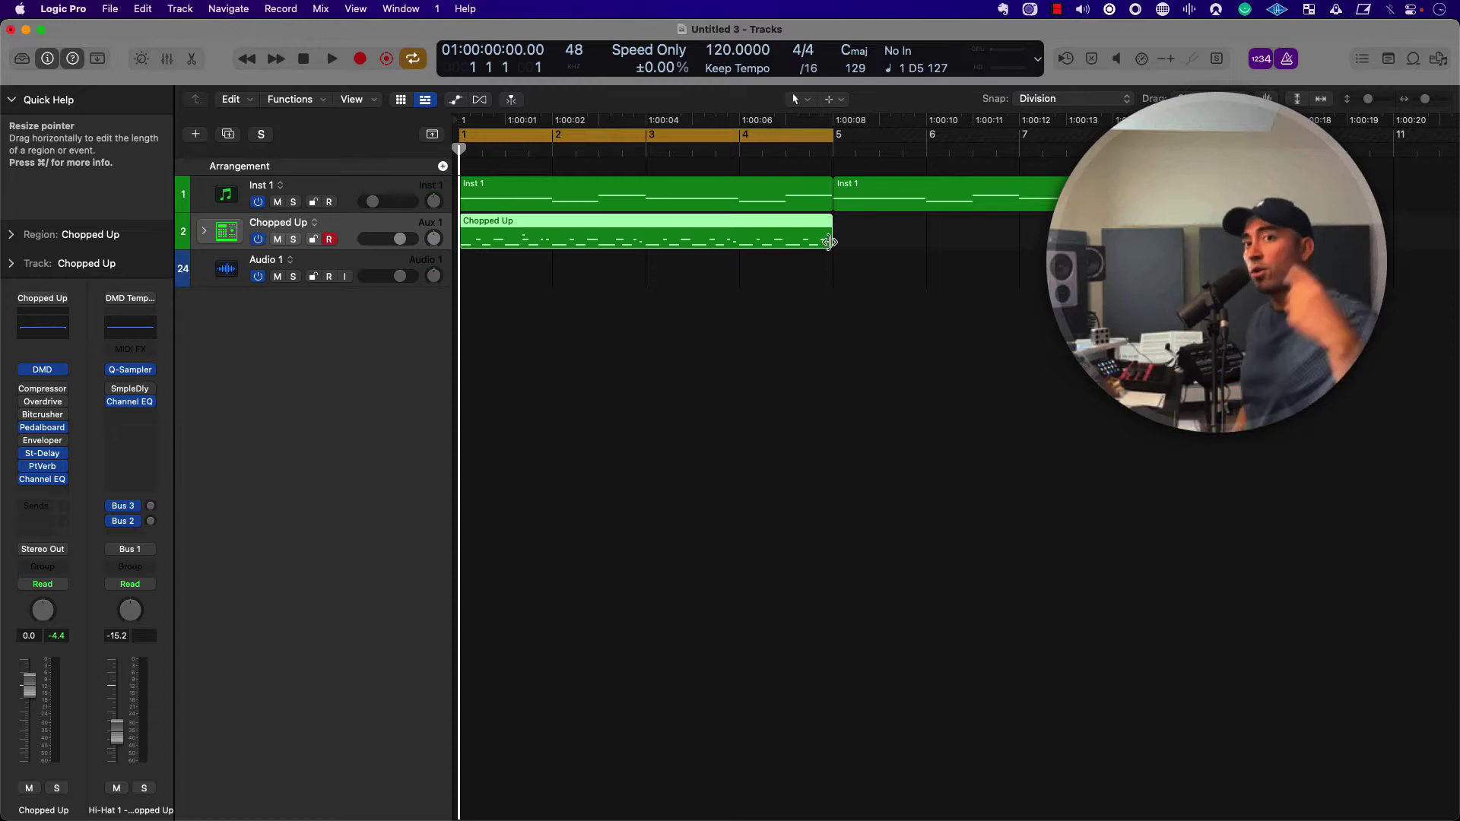
pyautogui.press('space')
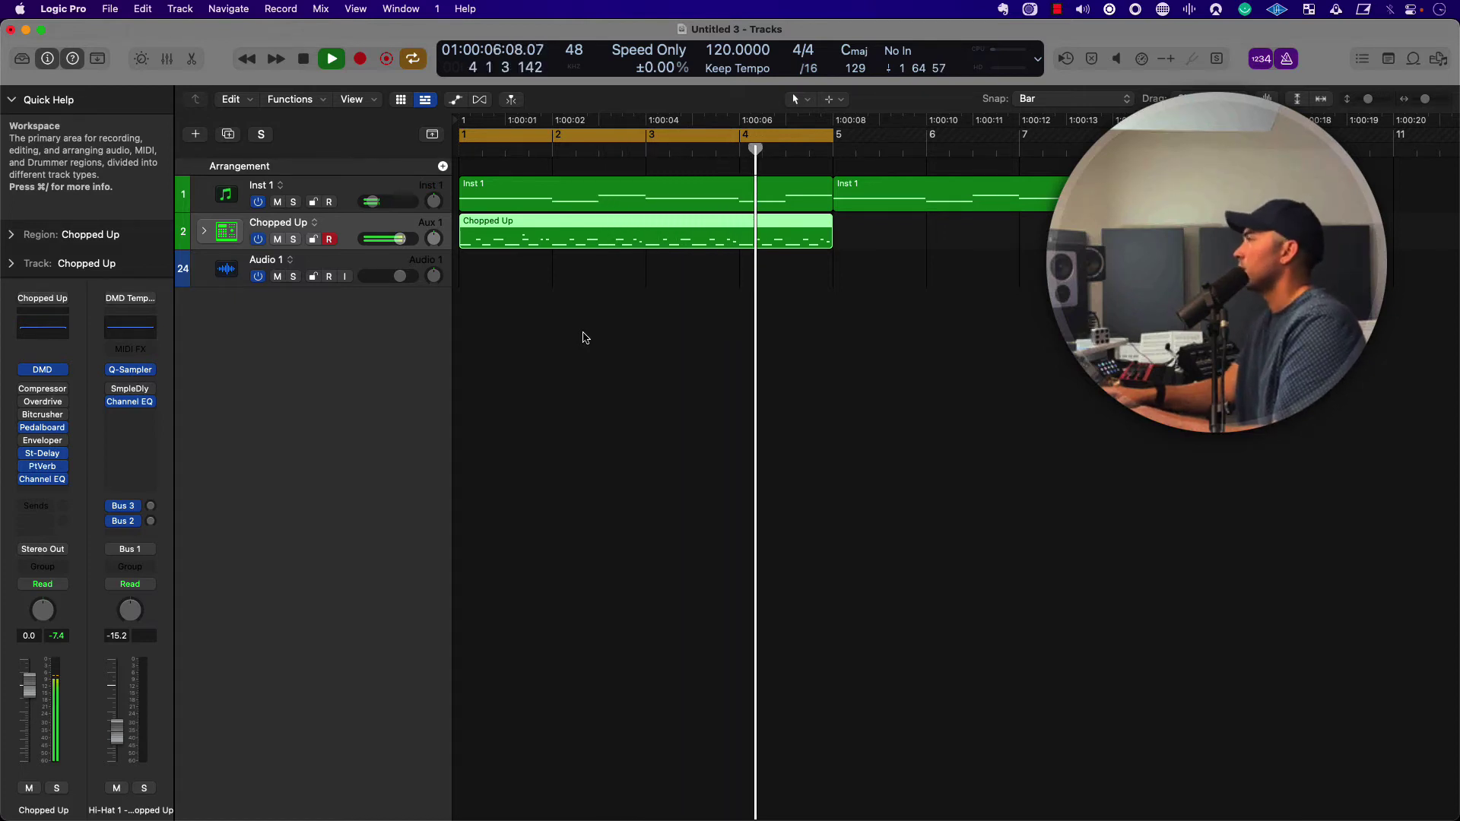
pyautogui.press('space')
pyautogui.press('Delete')
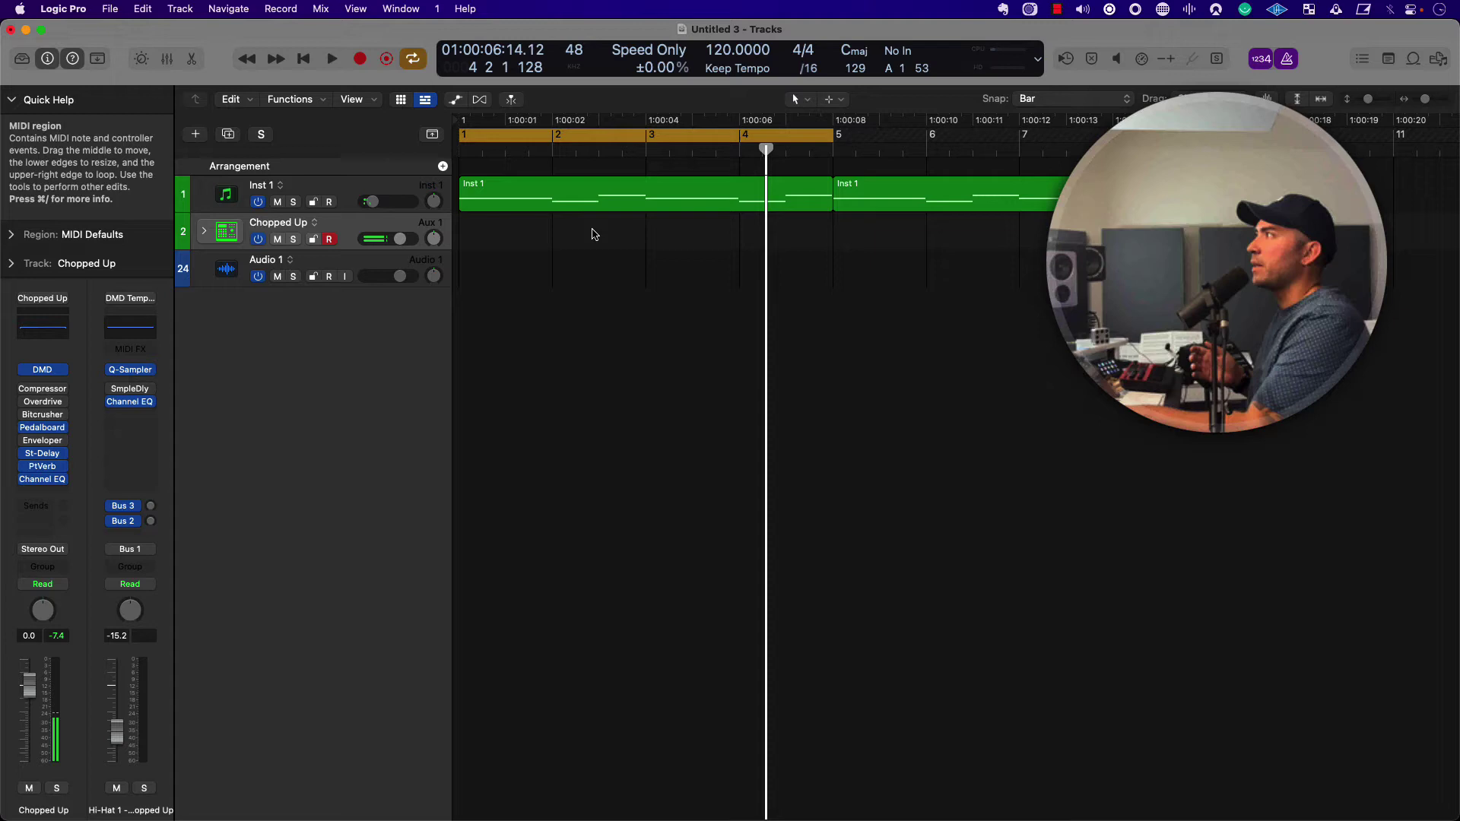
pyautogui.press('Return')
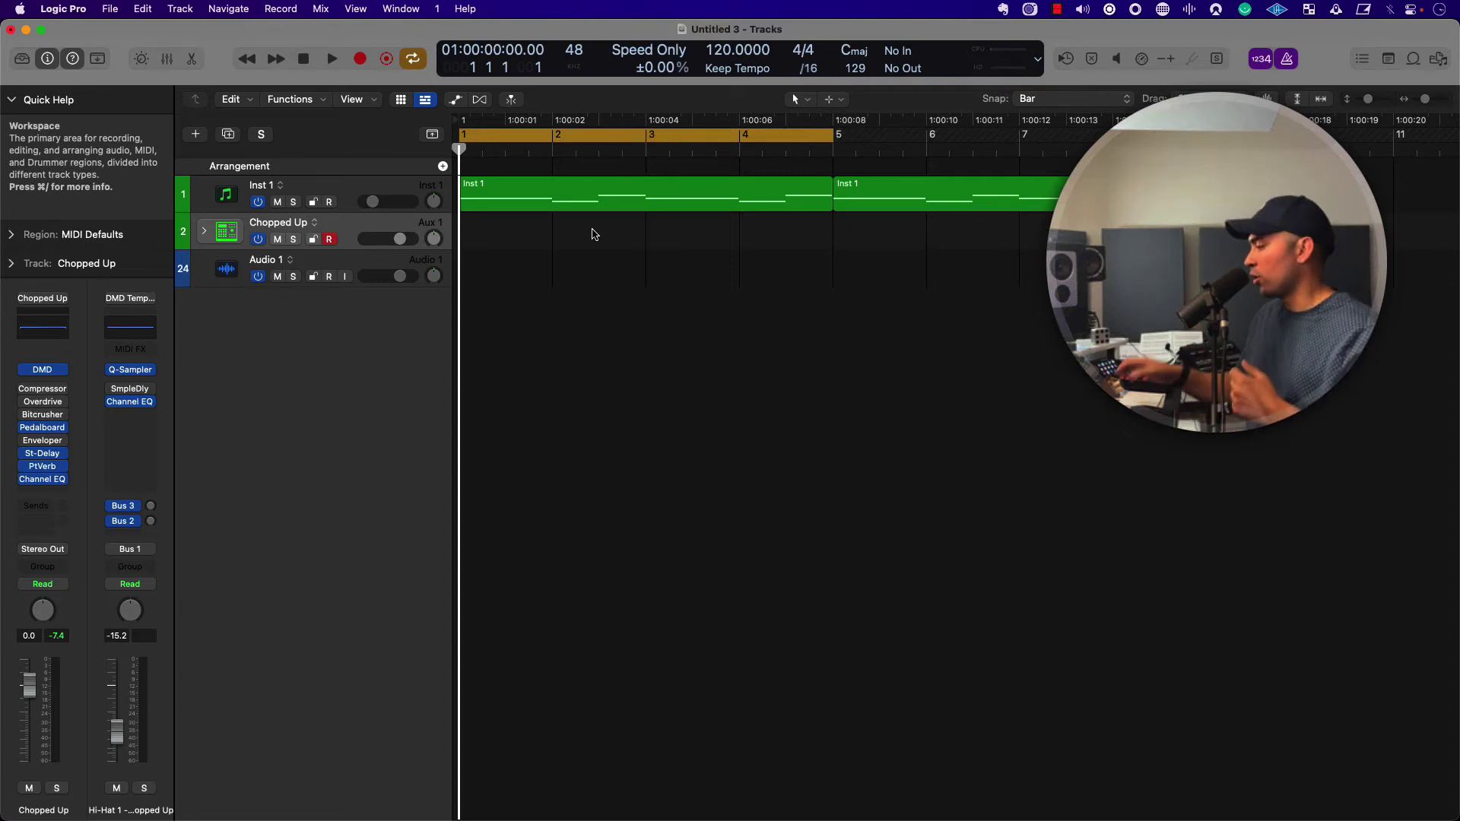
# - Turn off the bars 1–5 cycle with the C key
pyautogui.press('c')
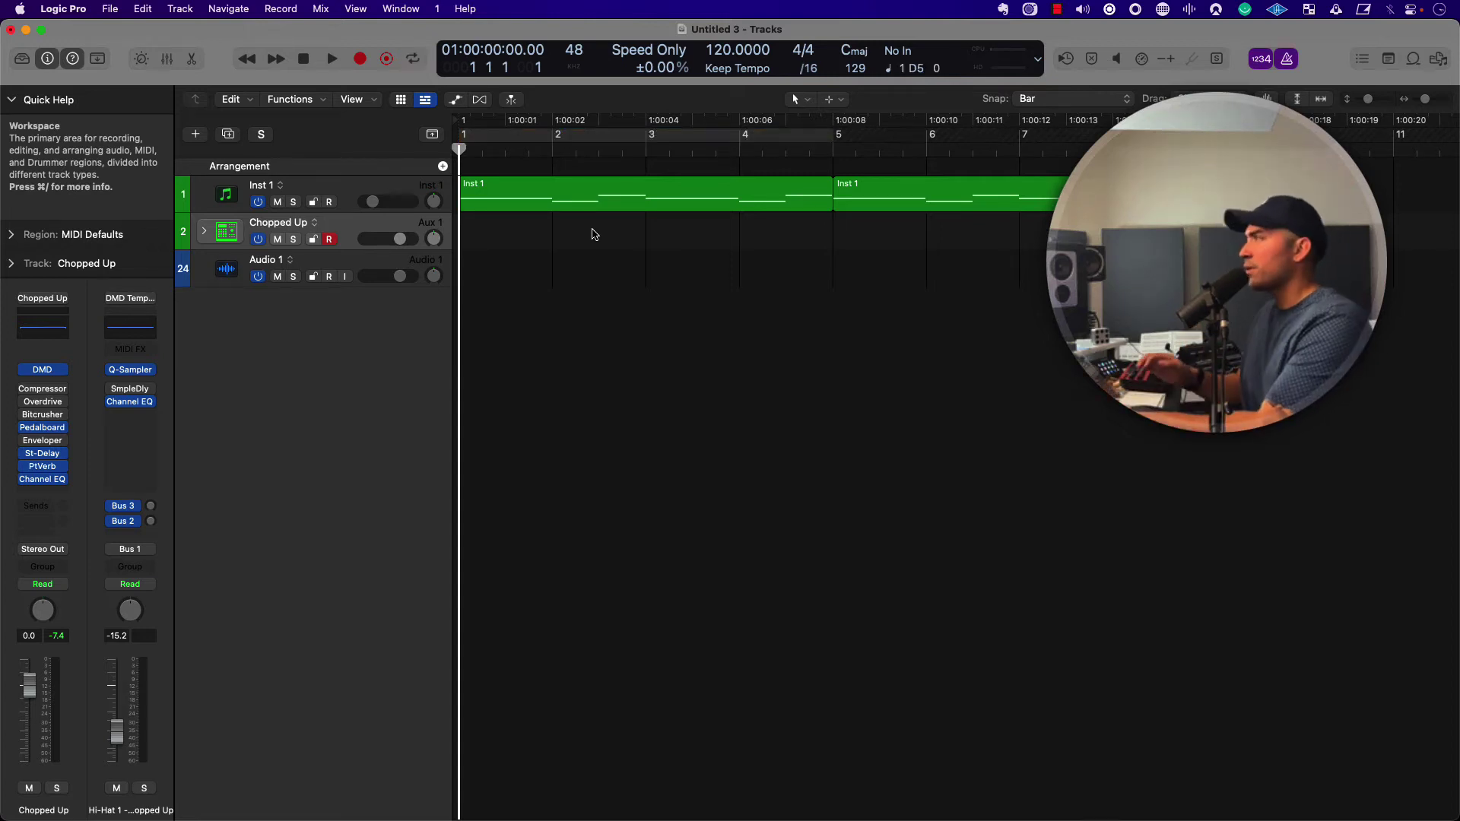
# - Record a second free-tempo take on Chopped Up and conform it to 120 BPM
pyautogui.click(388, 60)
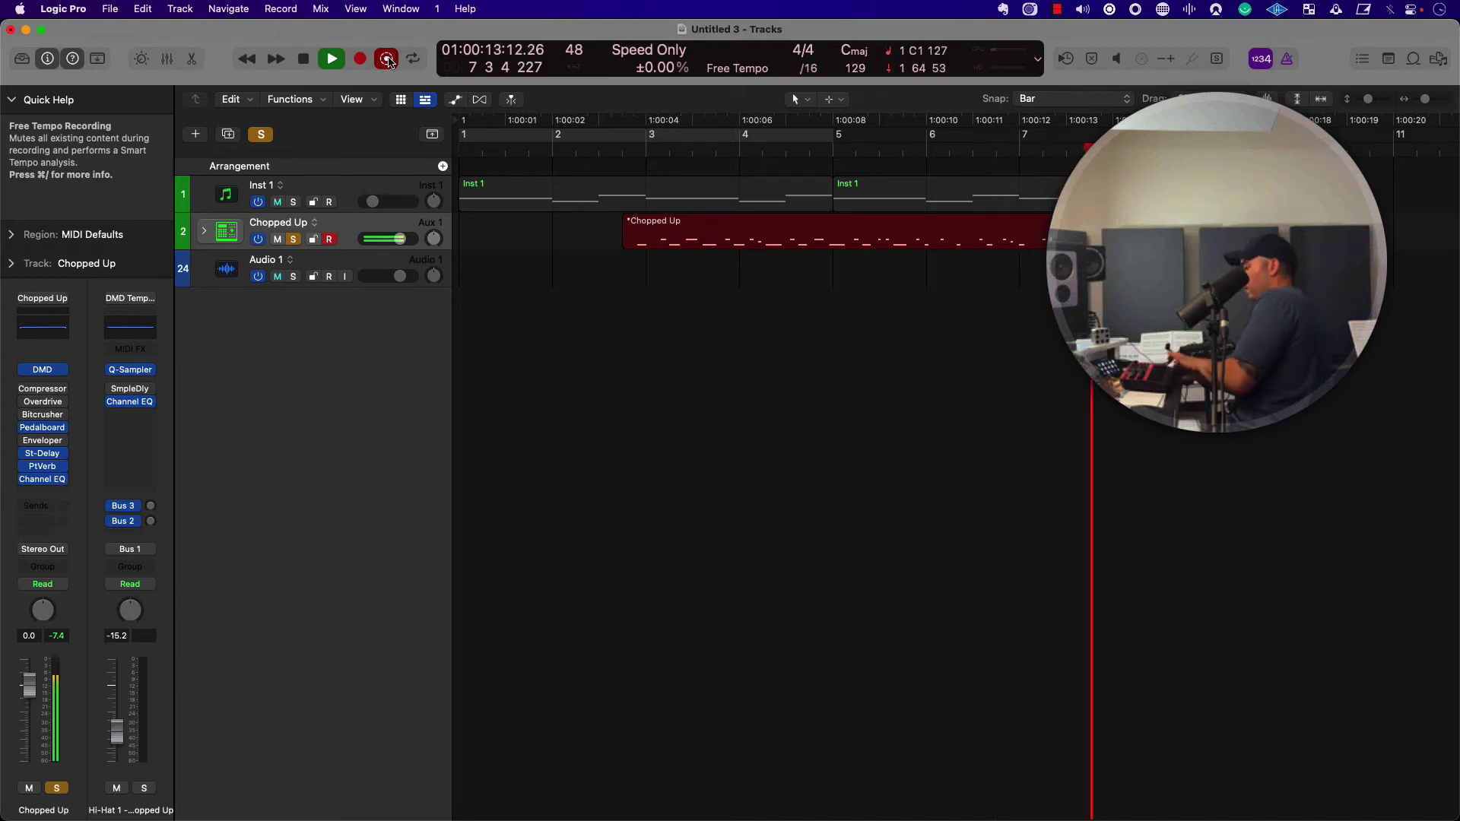
pyautogui.press('space')
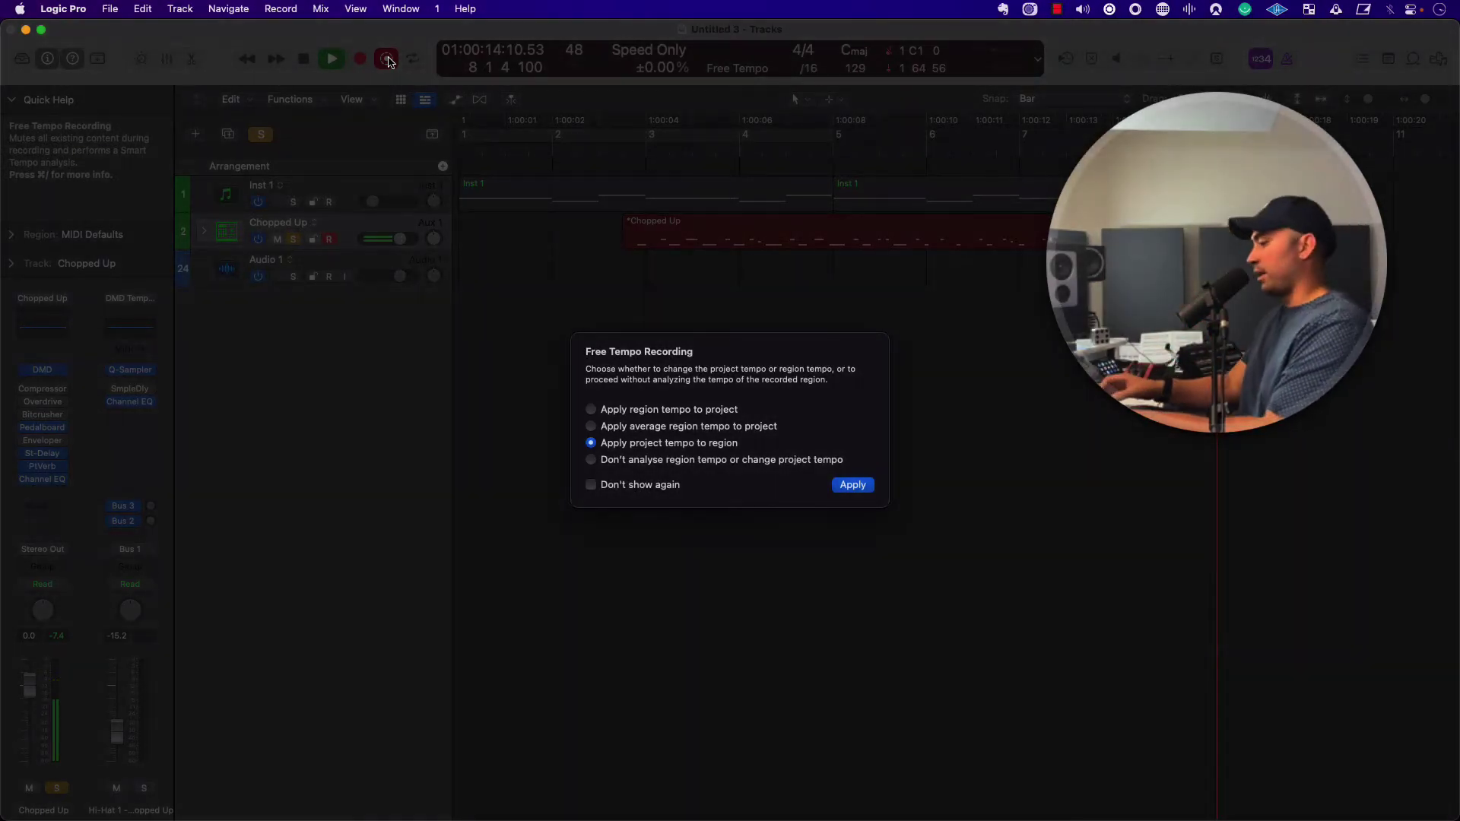
pyautogui.press('Return')
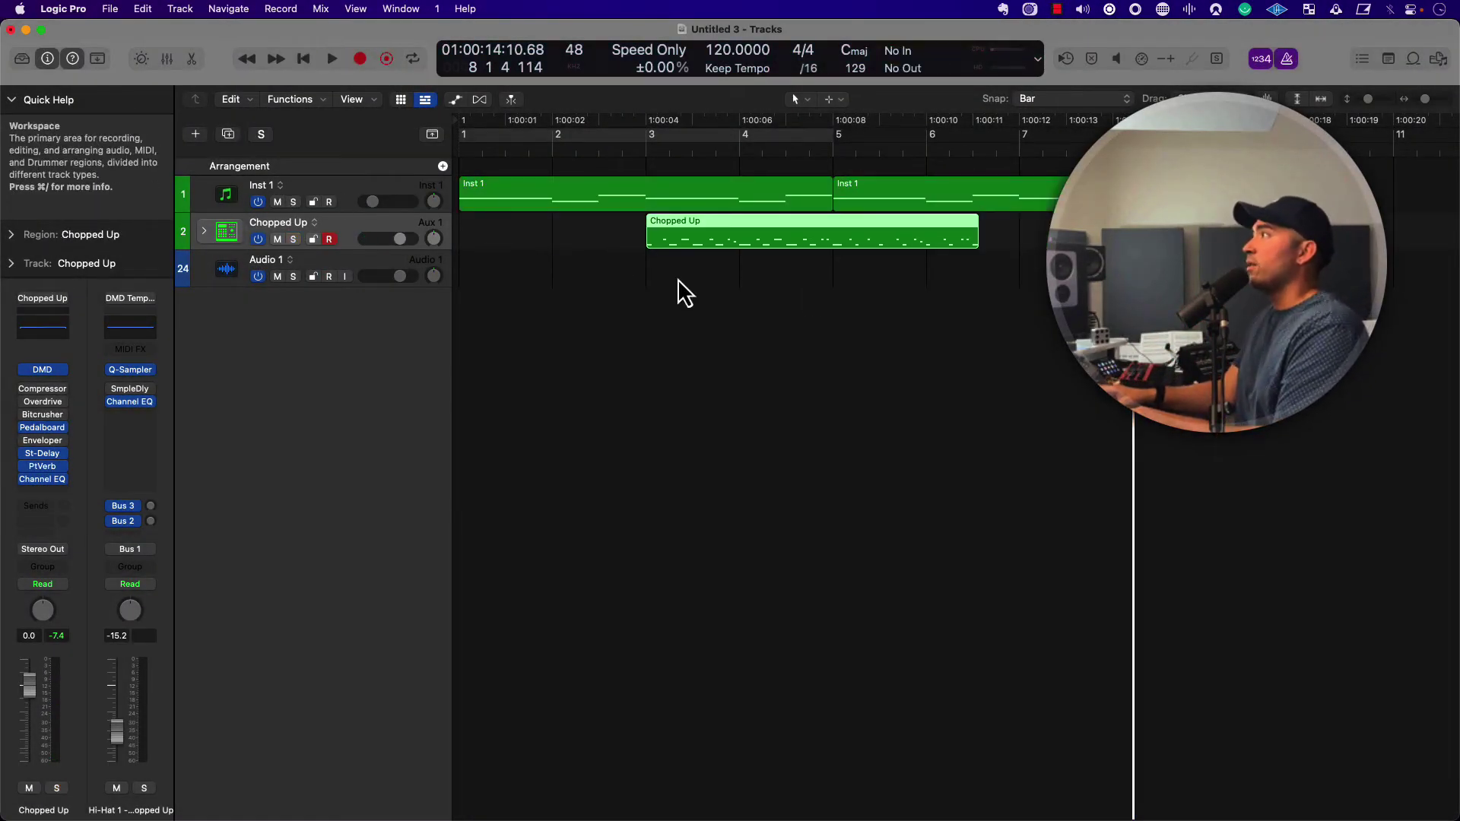
# - Move the Chopped Up region to bar 1 and quantize it to 1/16 notes
pyautogui.moveTo(823, 232); pyautogui.dragTo(609, 228)
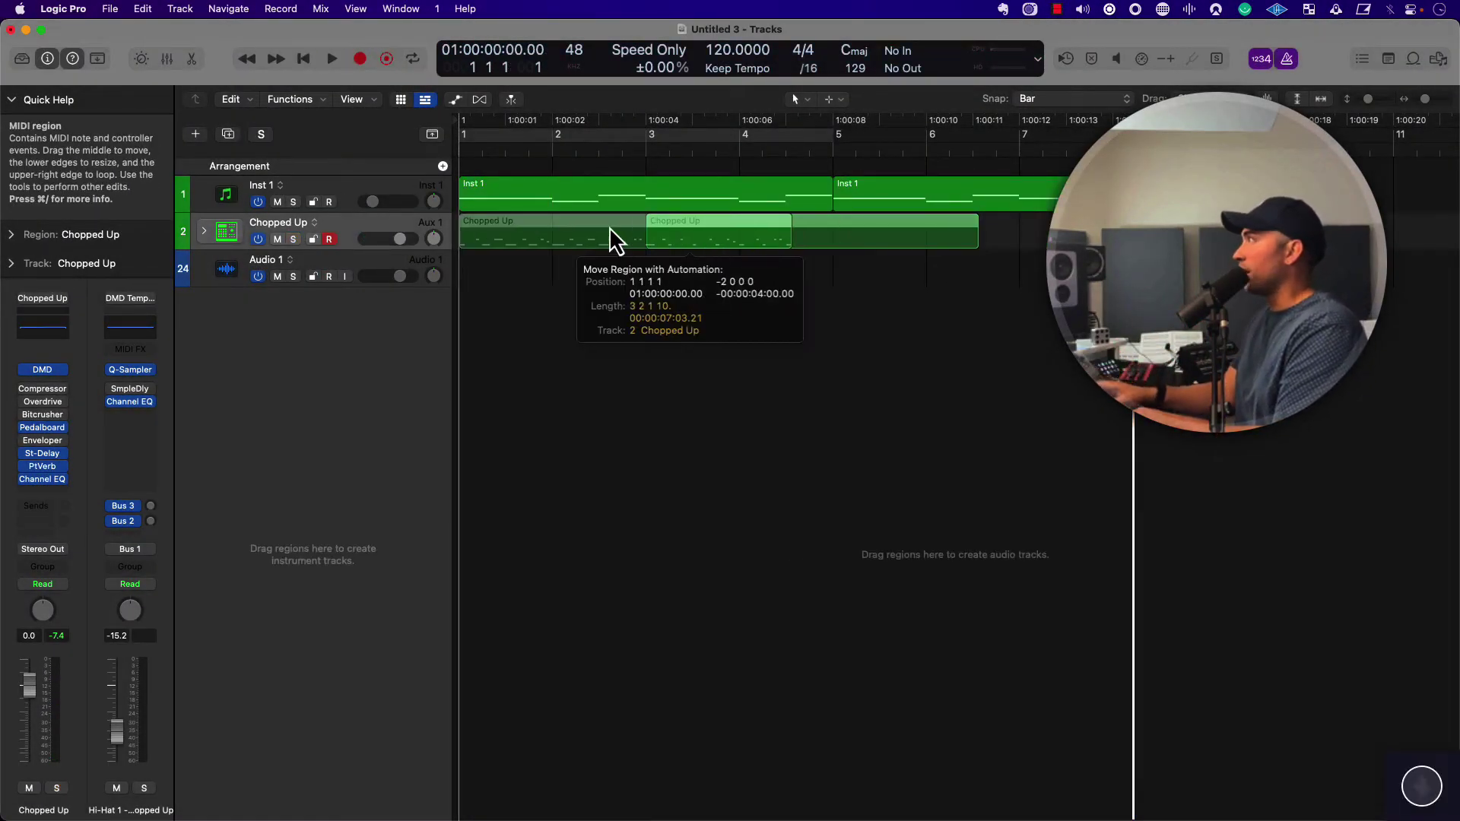
pyautogui.rightClick(609, 228)
pyautogui.moveTo(686, 505)
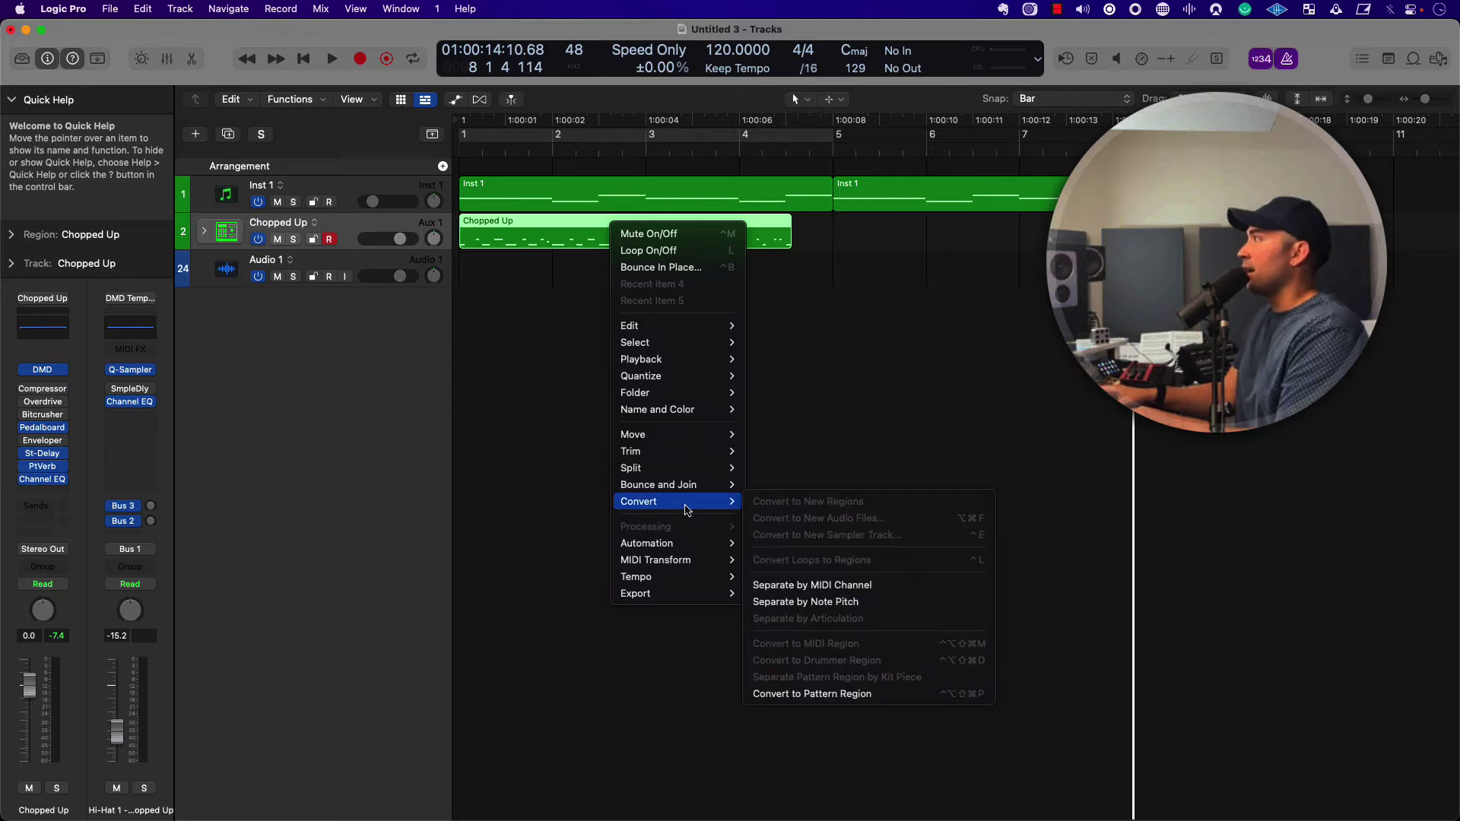
pyautogui.moveTo(696, 374)
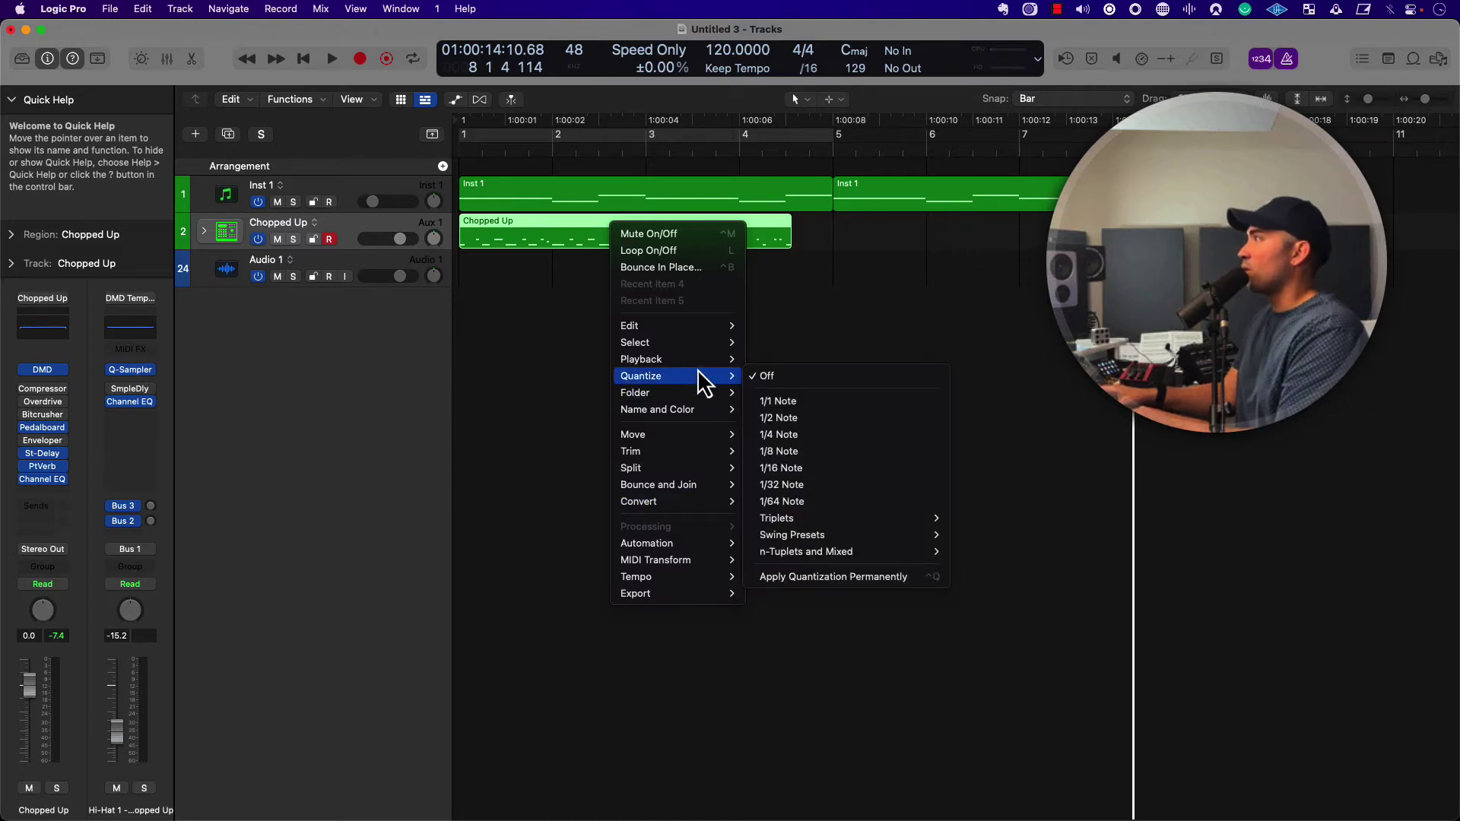
pyautogui.click(775, 468)
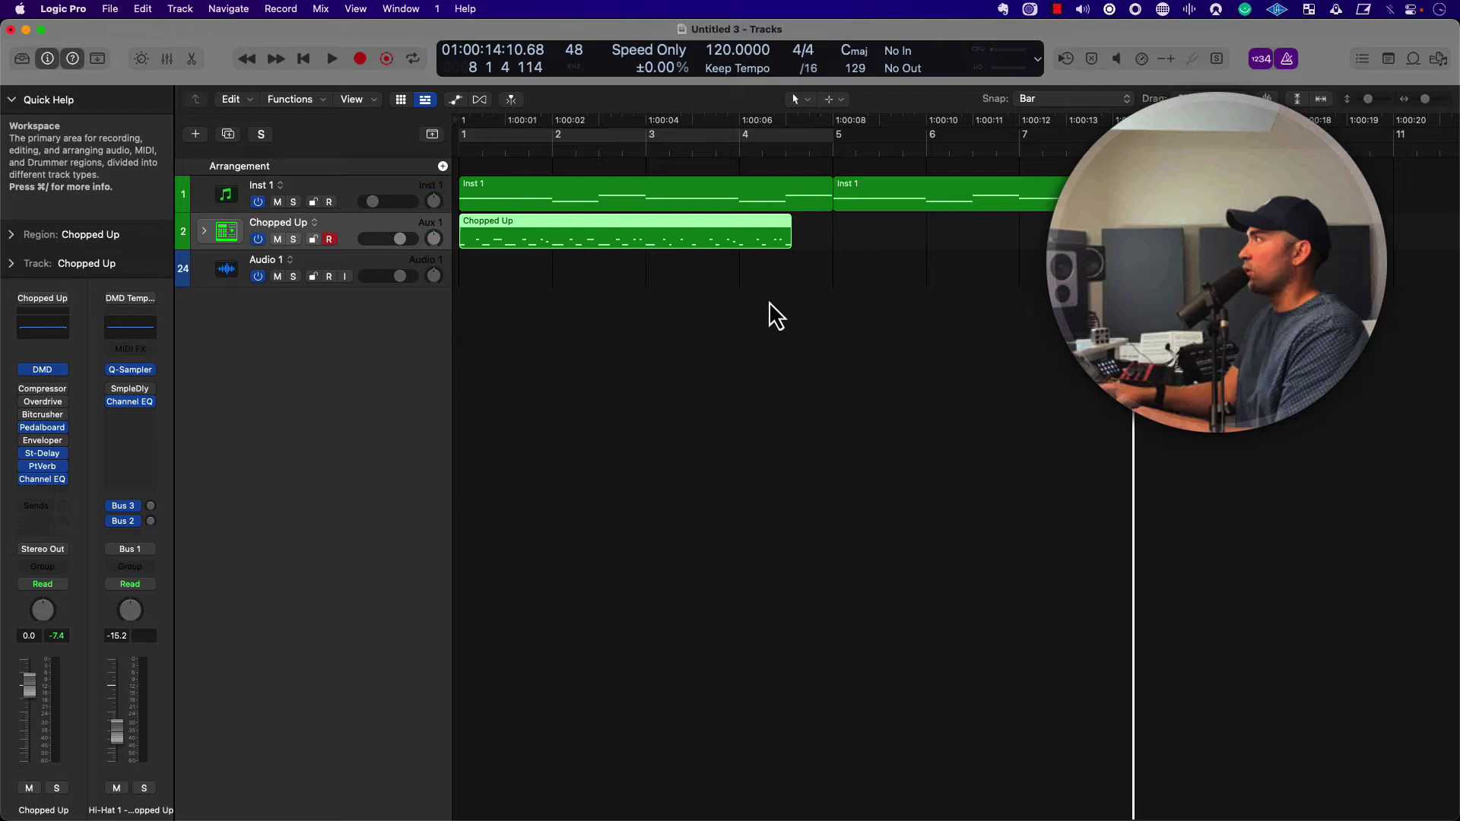
# - Shorten the region to end at bar 4 and play it back from the start
pyautogui.moveTo(788, 242); pyautogui.dragTo(760, 257)
pyautogui.press('Return')
pyautogui.press('space')
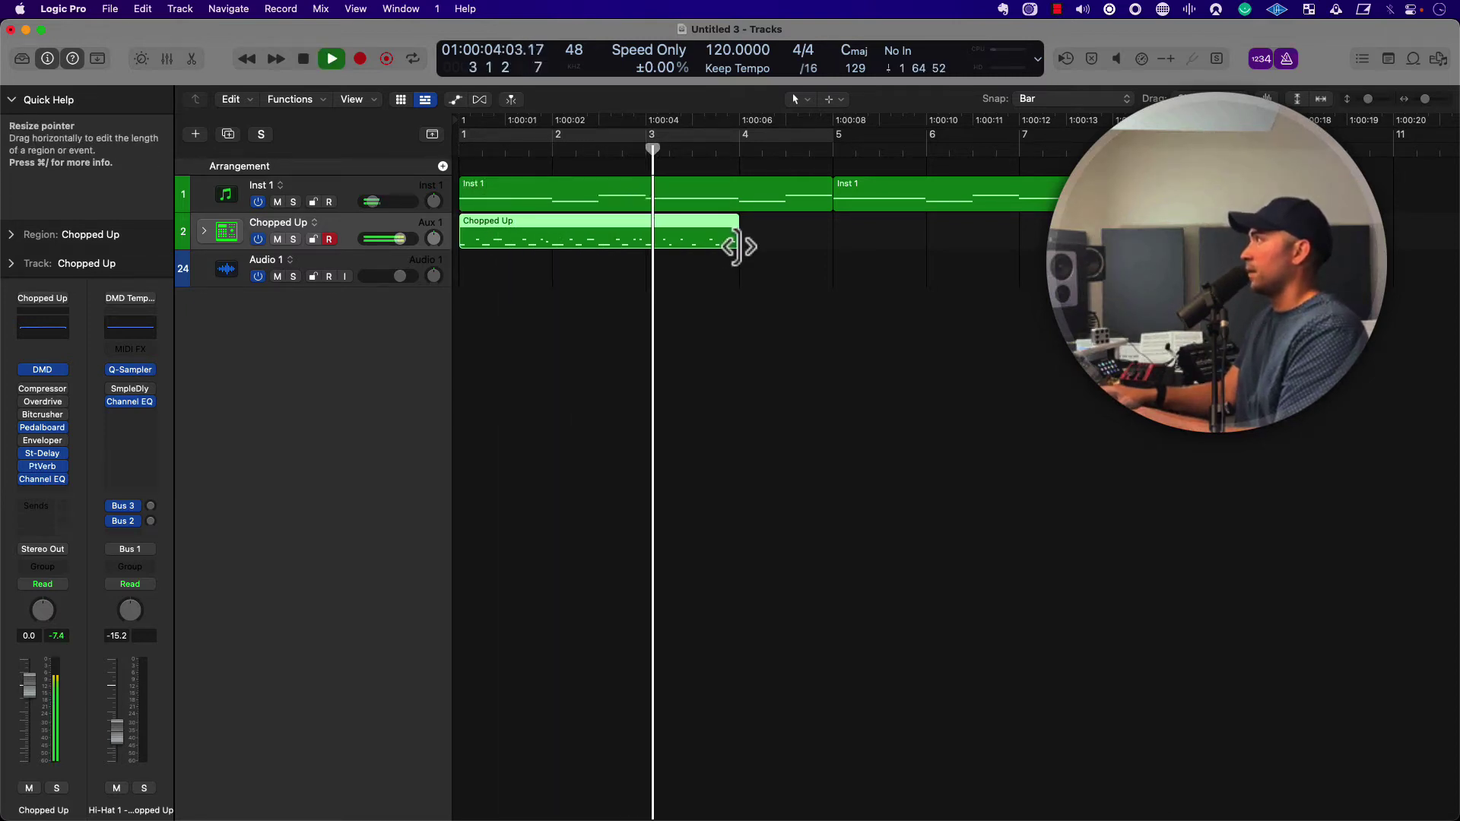
pyautogui.press('space')
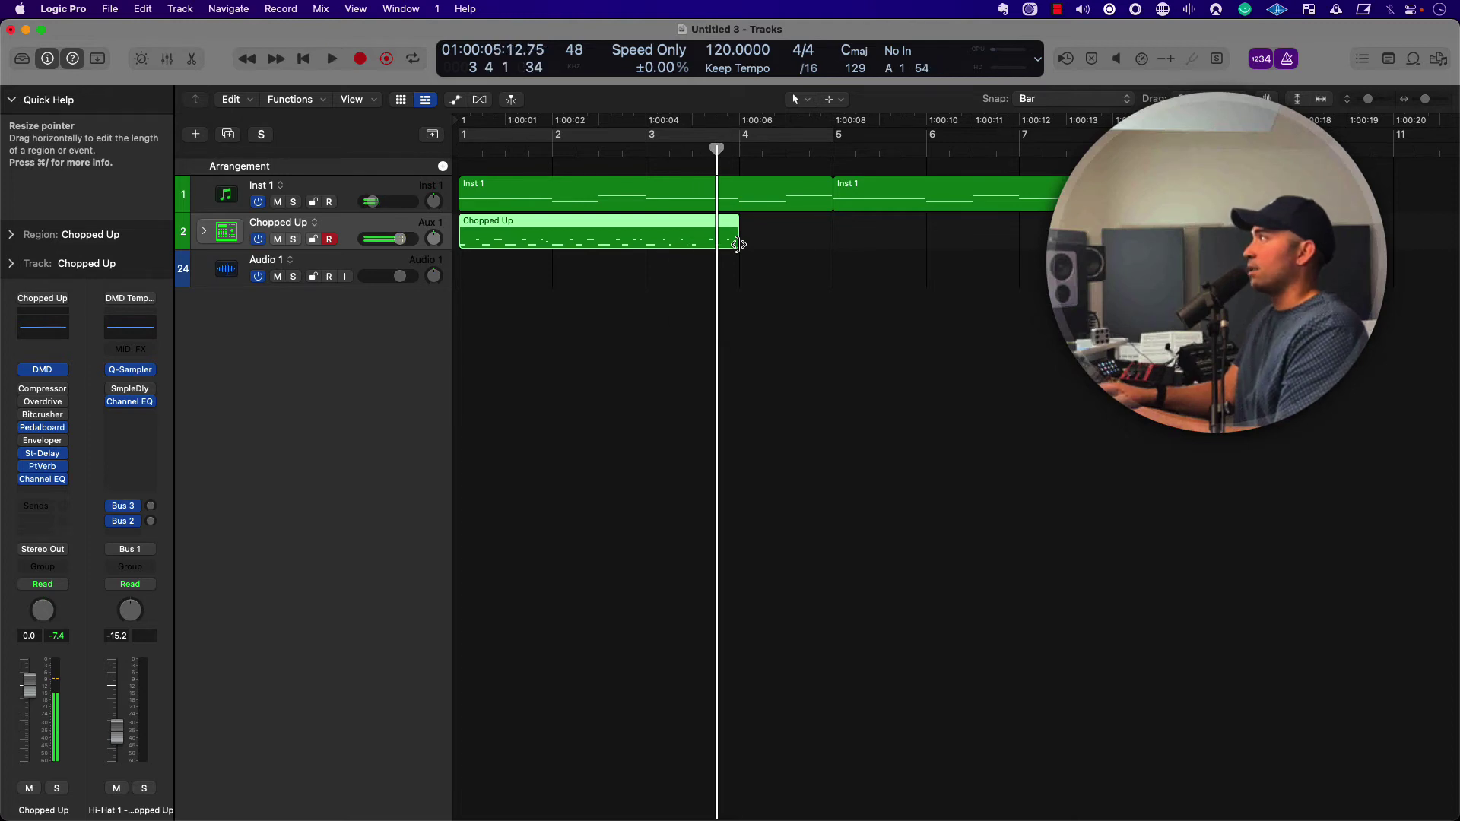
# - Trim the region's end to bar 3, making it exactly two bars long
pyautogui.moveTo(738, 243); pyautogui.dragTo(651, 236)
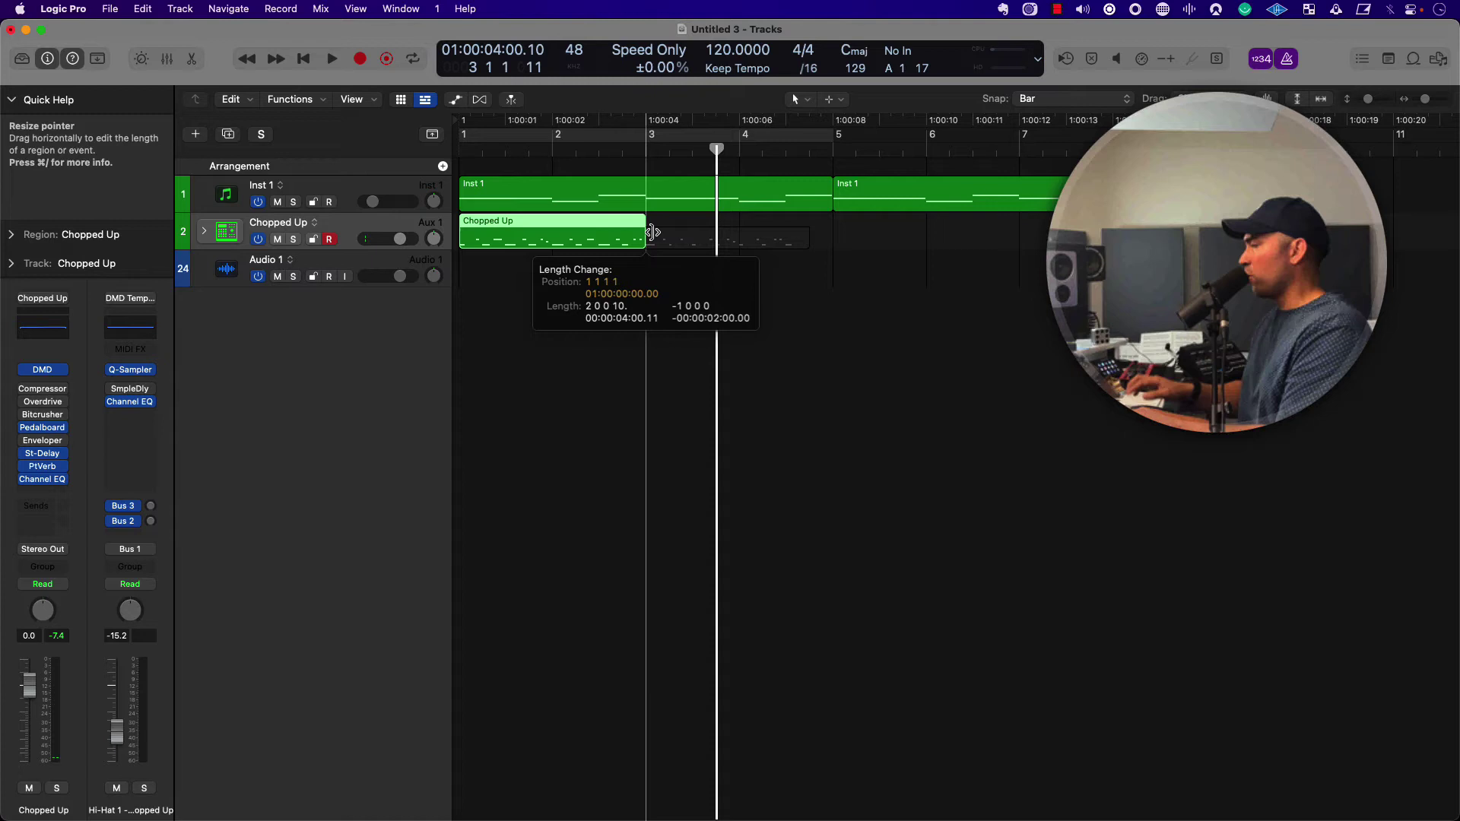
pyautogui.moveTo(653, 232); pyautogui.dragTo(643, 247)
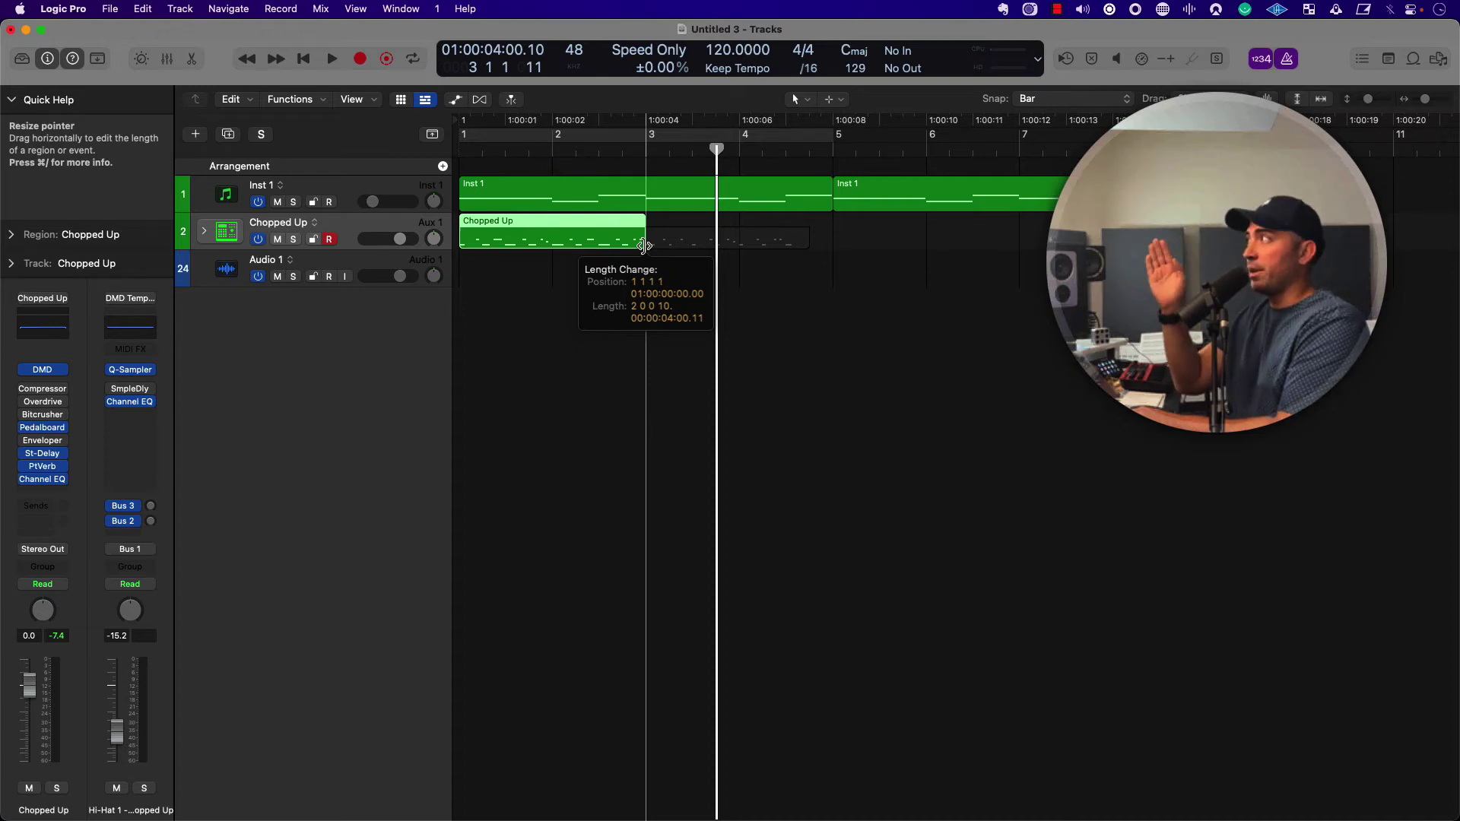
pyautogui.moveTo(644, 245); pyautogui.dragTo(644, 245)
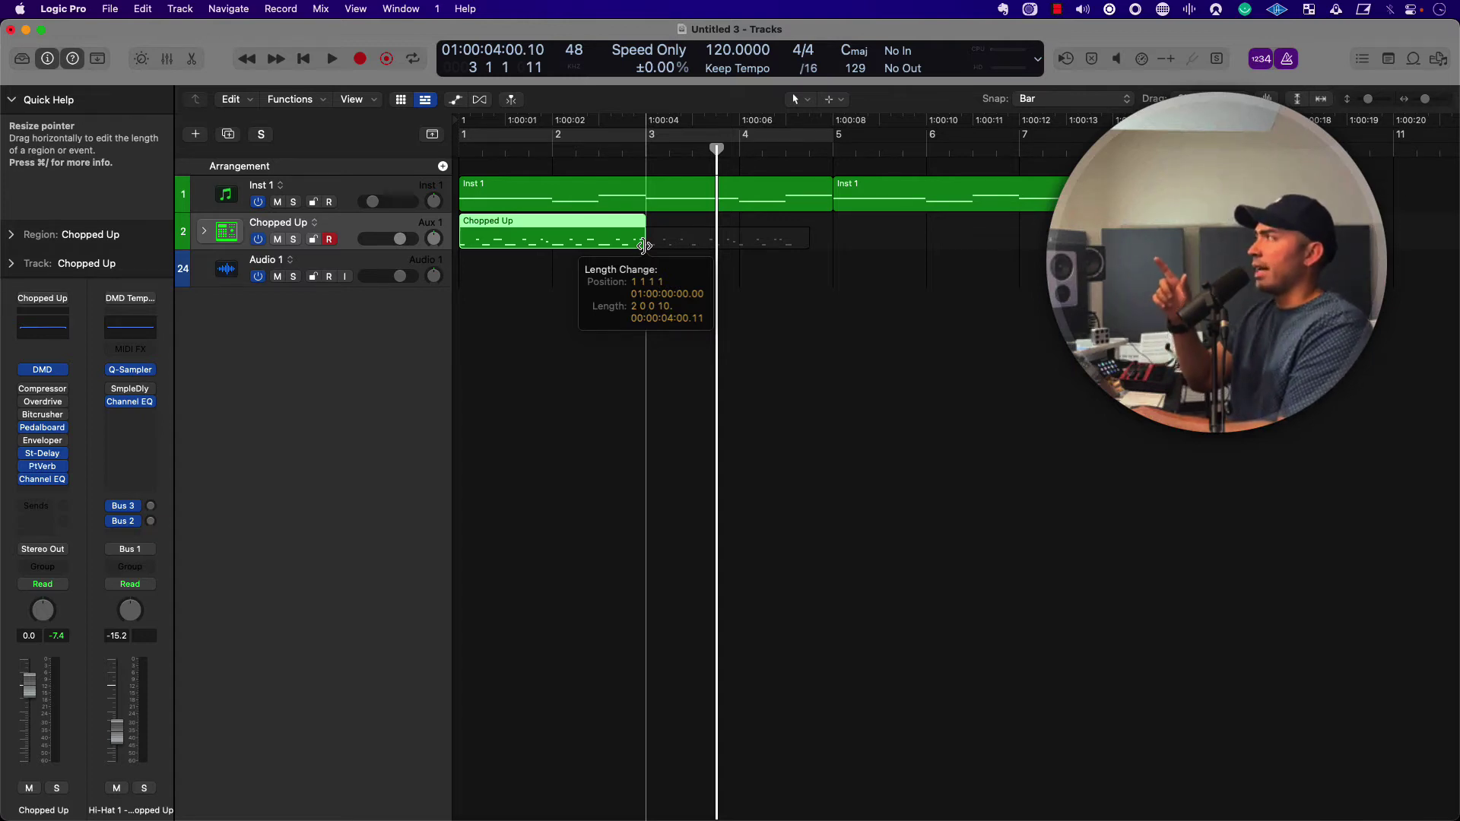
pyautogui.moveTo(644, 245); pyautogui.dragTo(643, 245)
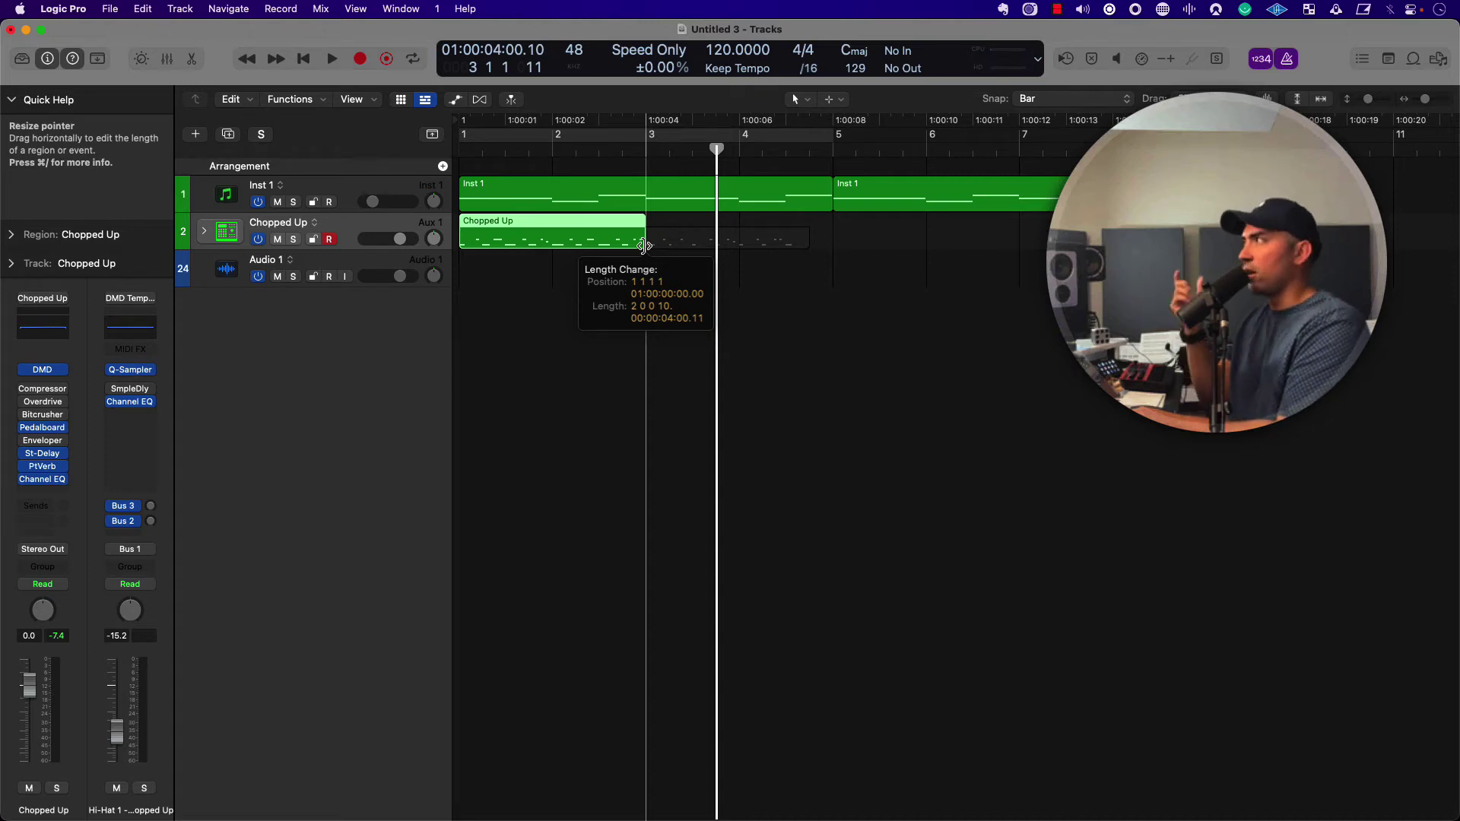
pyautogui.moveTo(643, 245); pyautogui.dragTo(633, 245)
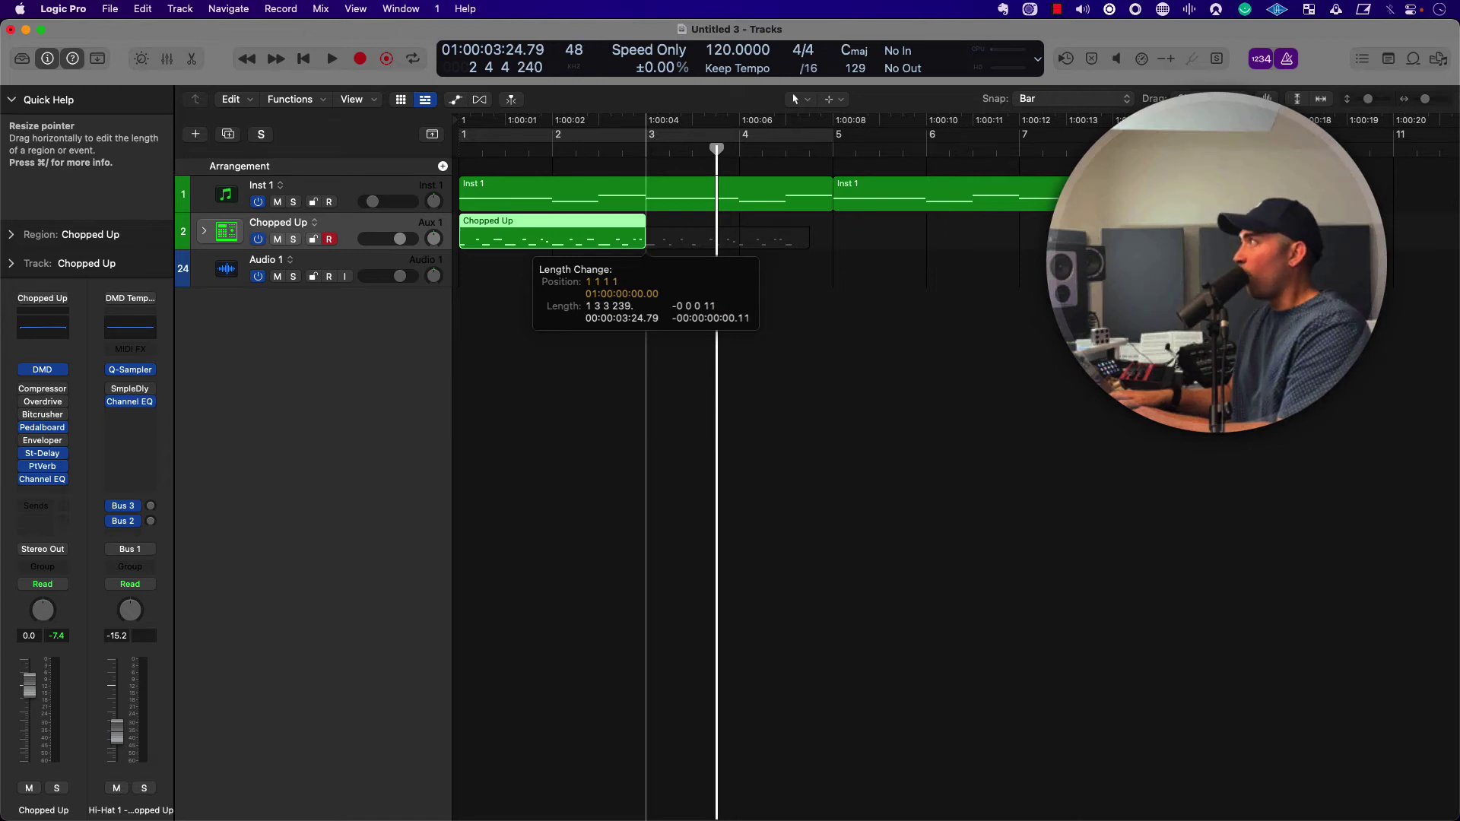
pyautogui.moveTo(634, 244); pyautogui.dragTo(636, 244)
# - Repeat the two-bar drum region through bar 9 and select the Audio 1 track
pyautogui.press('super+r')
pyautogui.press('super+r')
pyautogui.press('super+r')
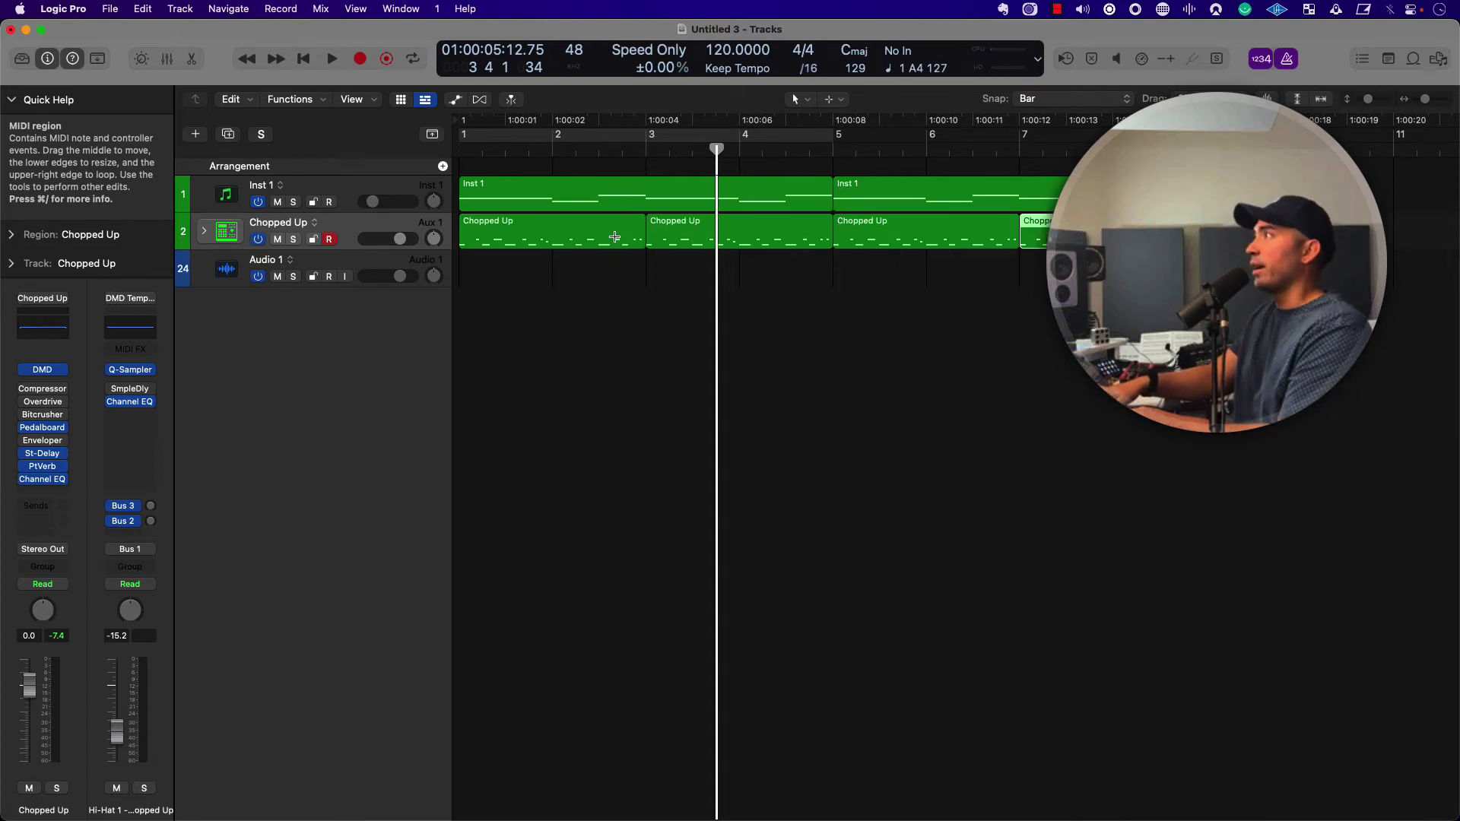
pyautogui.press('super+Left')
pyautogui.press('super+Left')
pyautogui.press('super+Left')
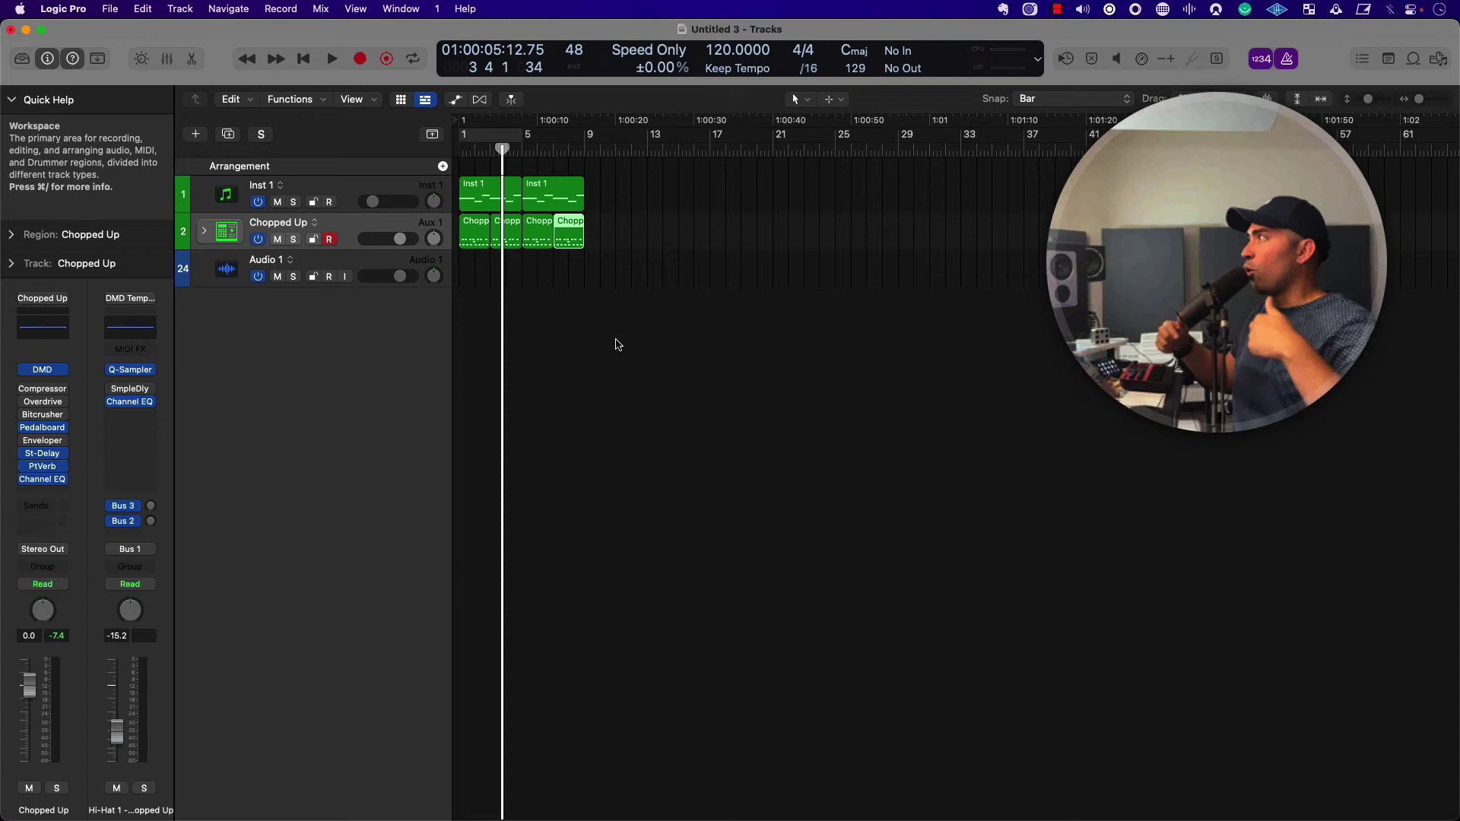
pyautogui.click(344, 256)
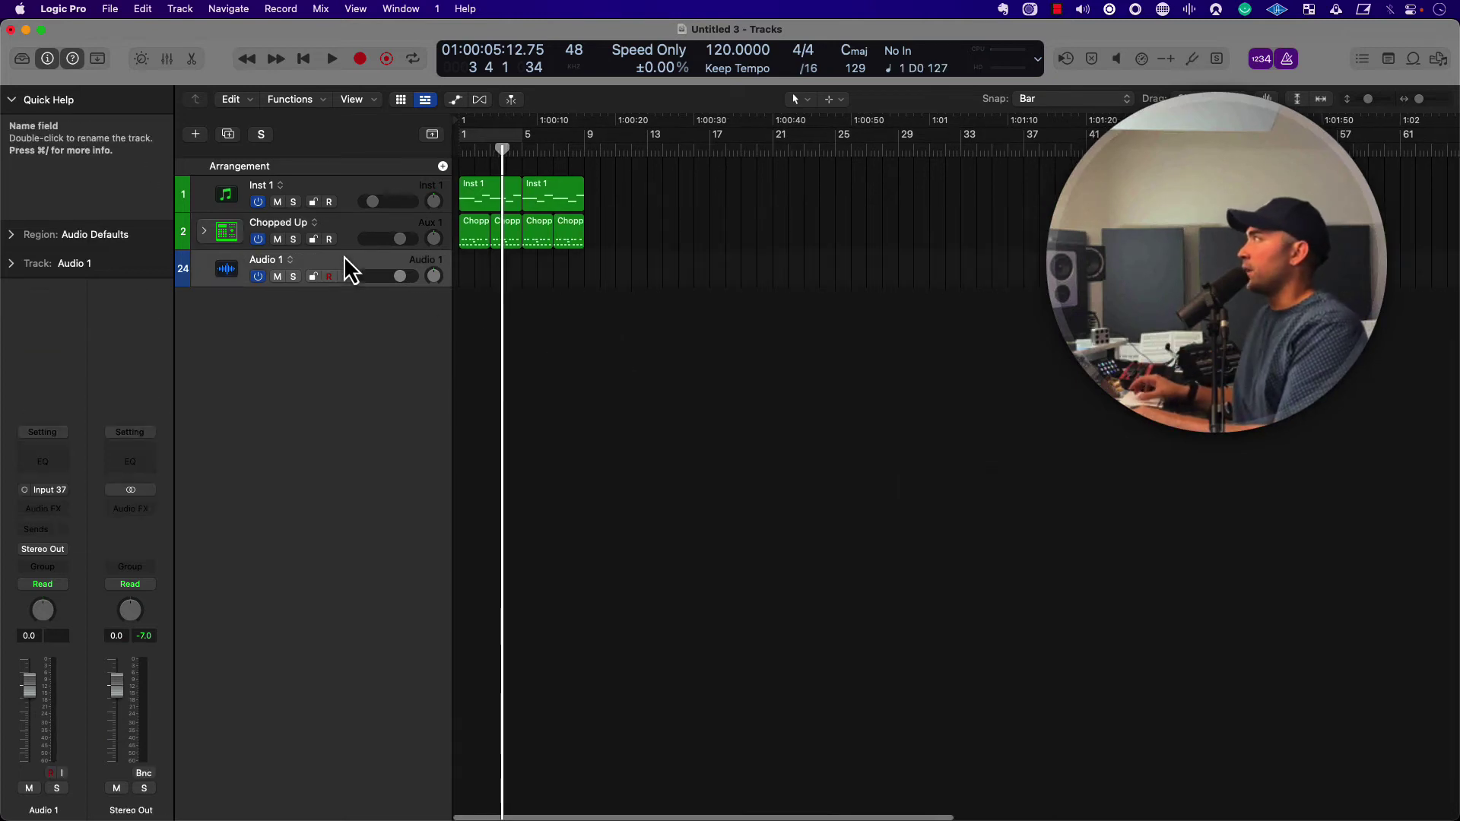
# - Return to bar 1, enlarge track height and zoom in on the first bars
pyautogui.press('Return')
pyautogui.press('super+Down')
pyautogui.press('super+Down')
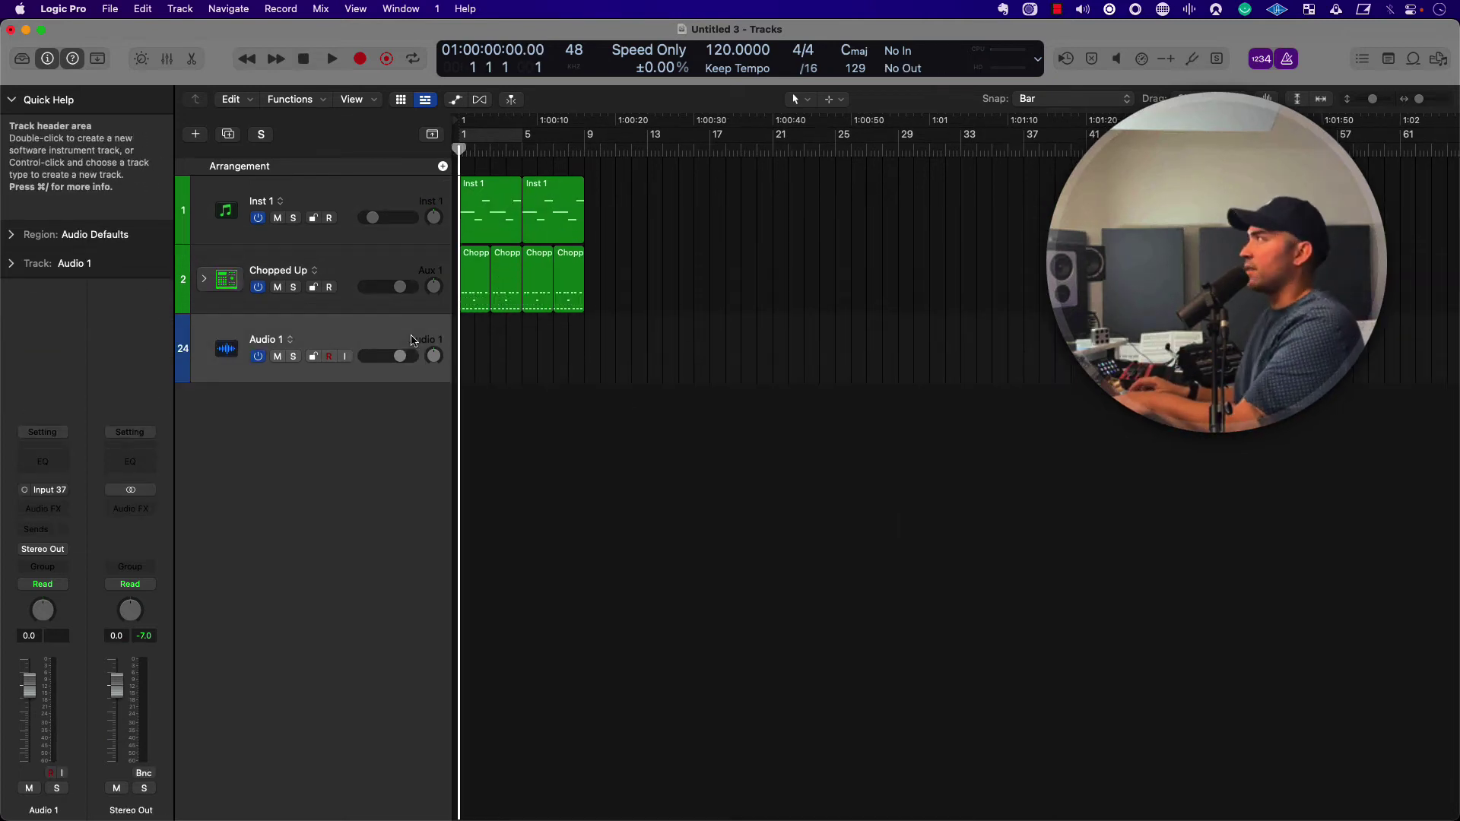
pyautogui.press('super+Right')
pyautogui.press('super+Right')
pyautogui.press('super+Right')
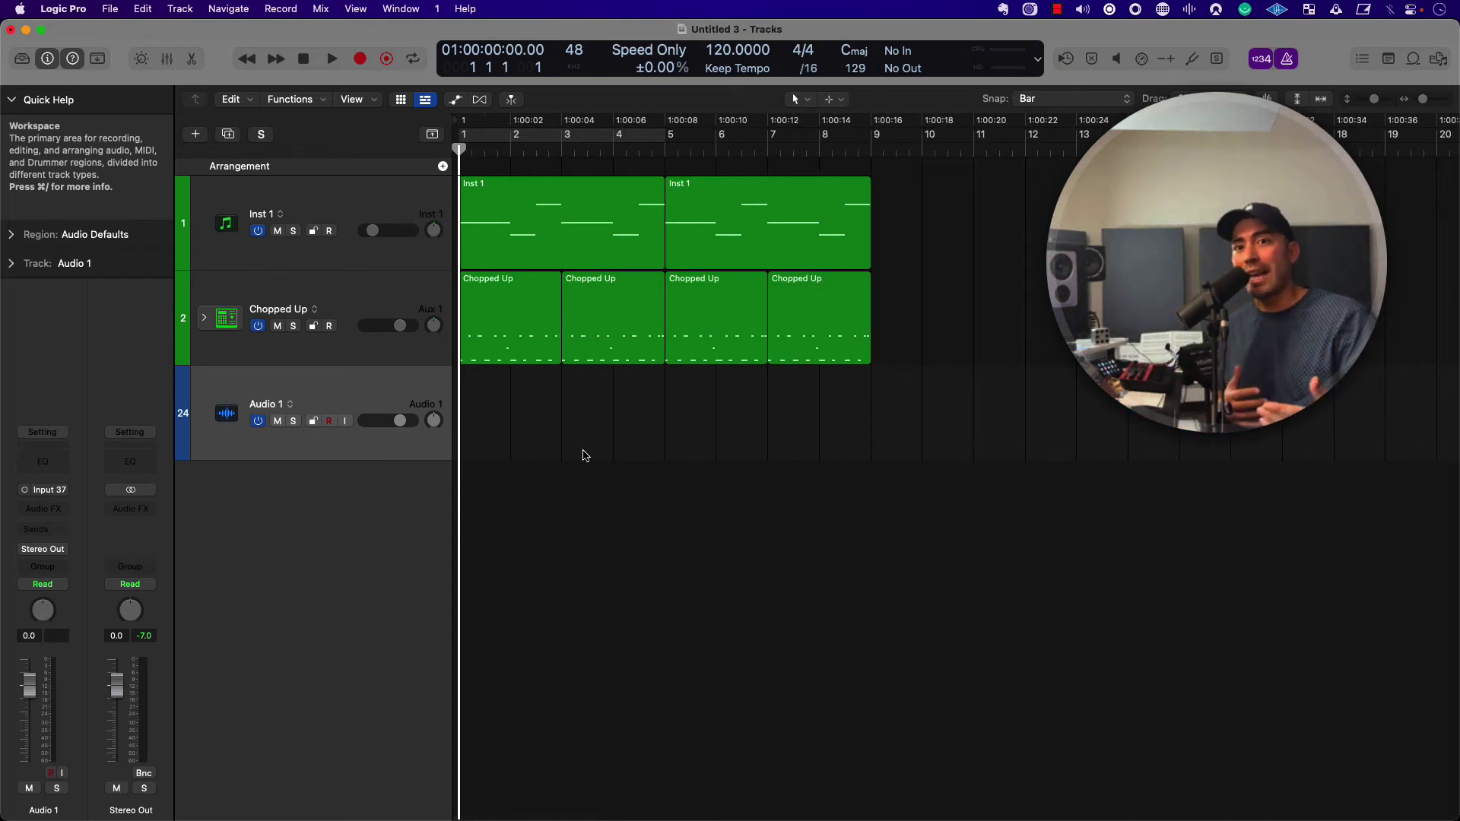
# - Enable input monitoring on the Audio 1 track header
pyautogui.click(343, 424)
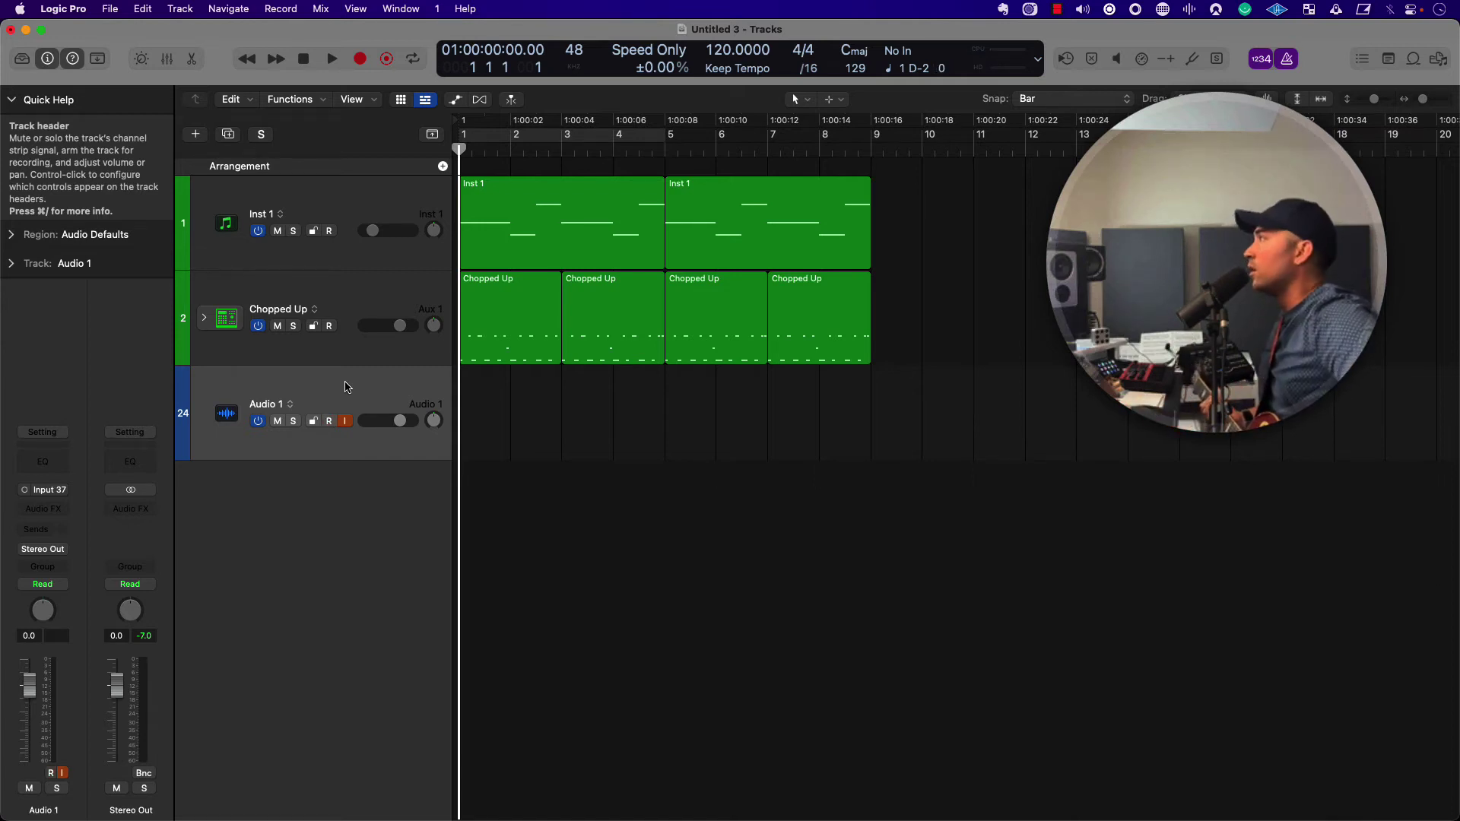
# - Record a free-tempo take on Audio 1 and apply the 120 BPM project tempo to it
pyautogui.click(387, 59)
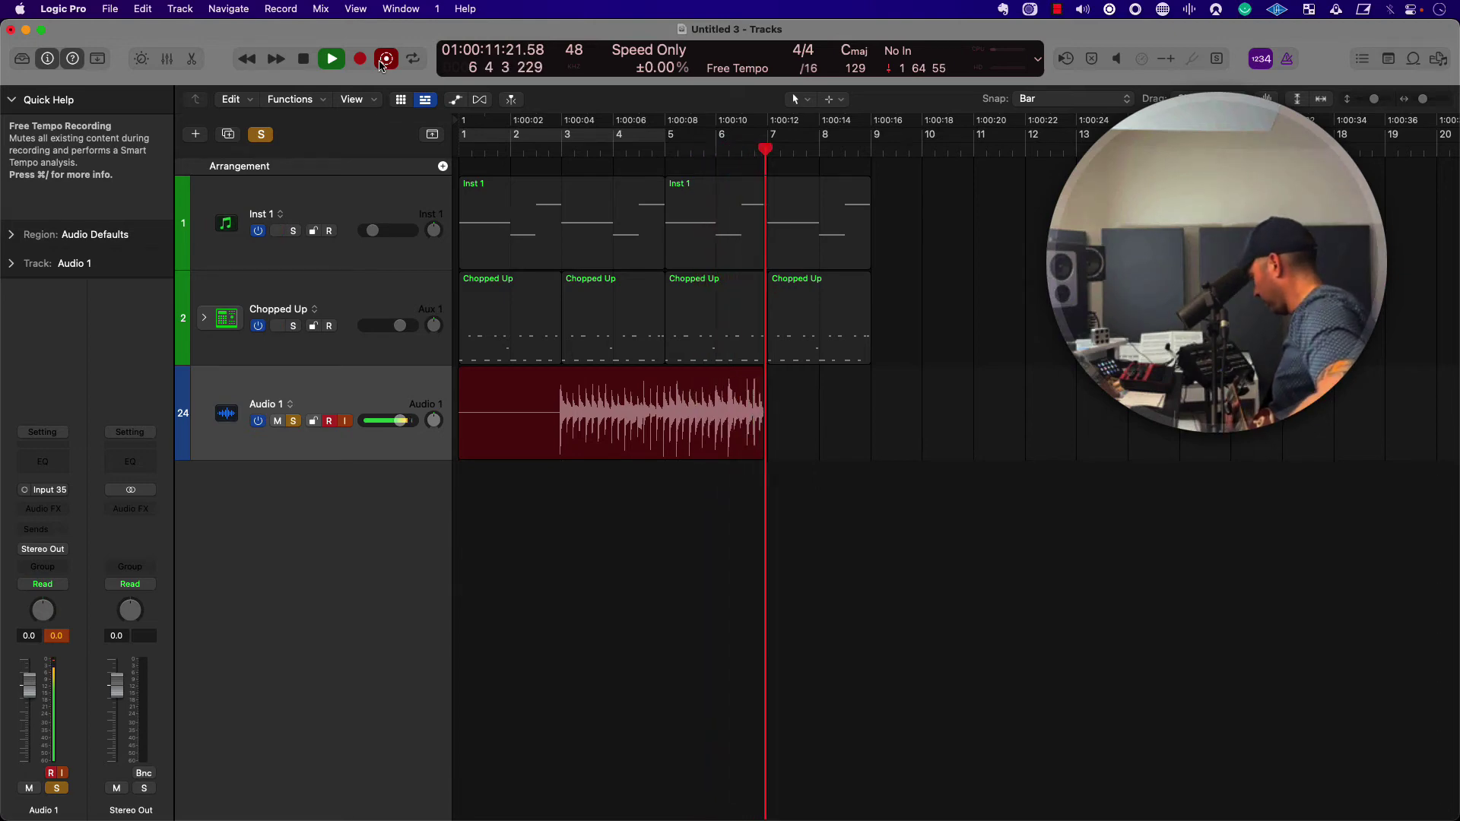
pyautogui.click(382, 63)
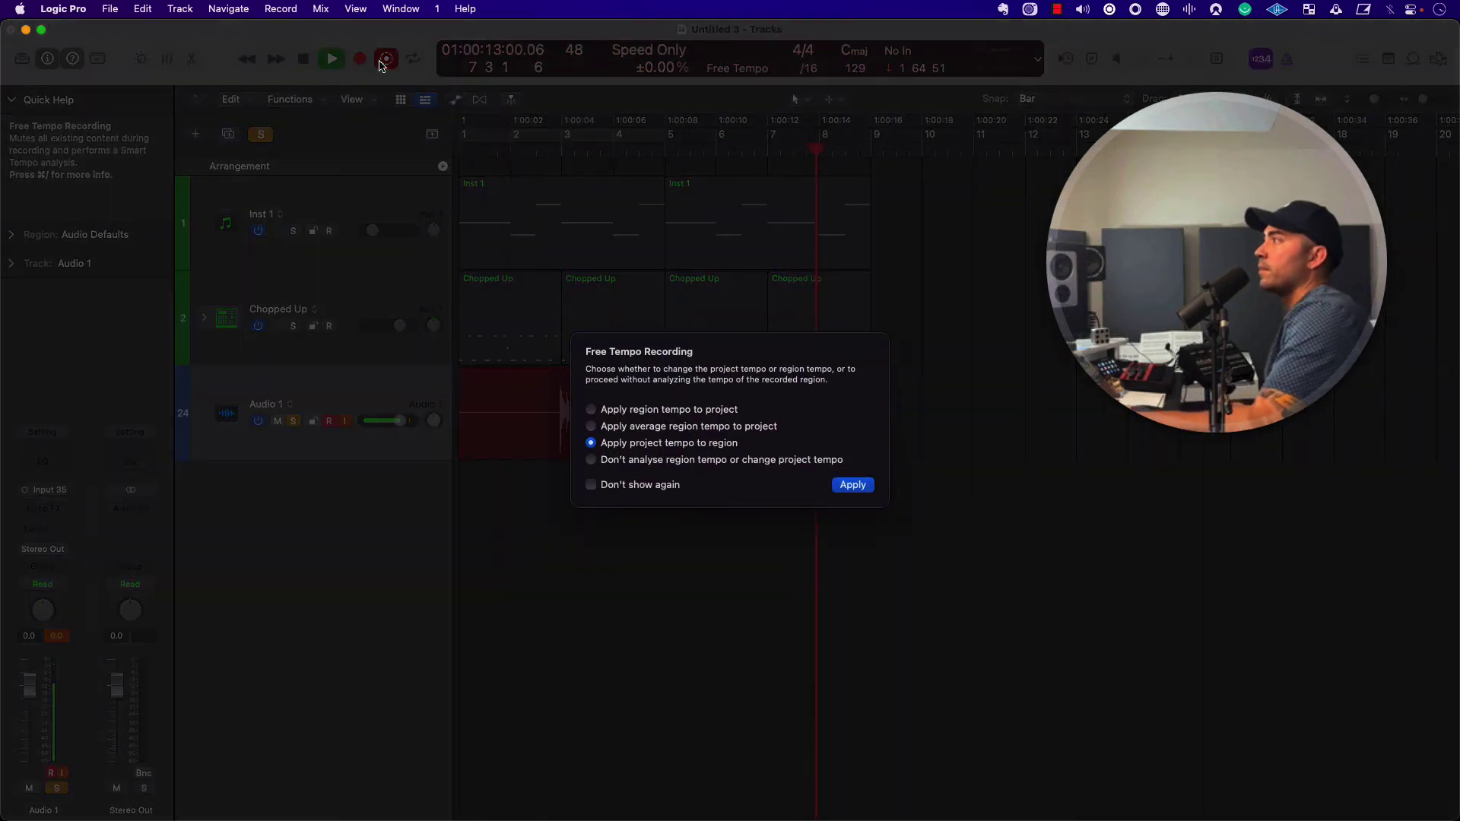
pyautogui.press('Return')
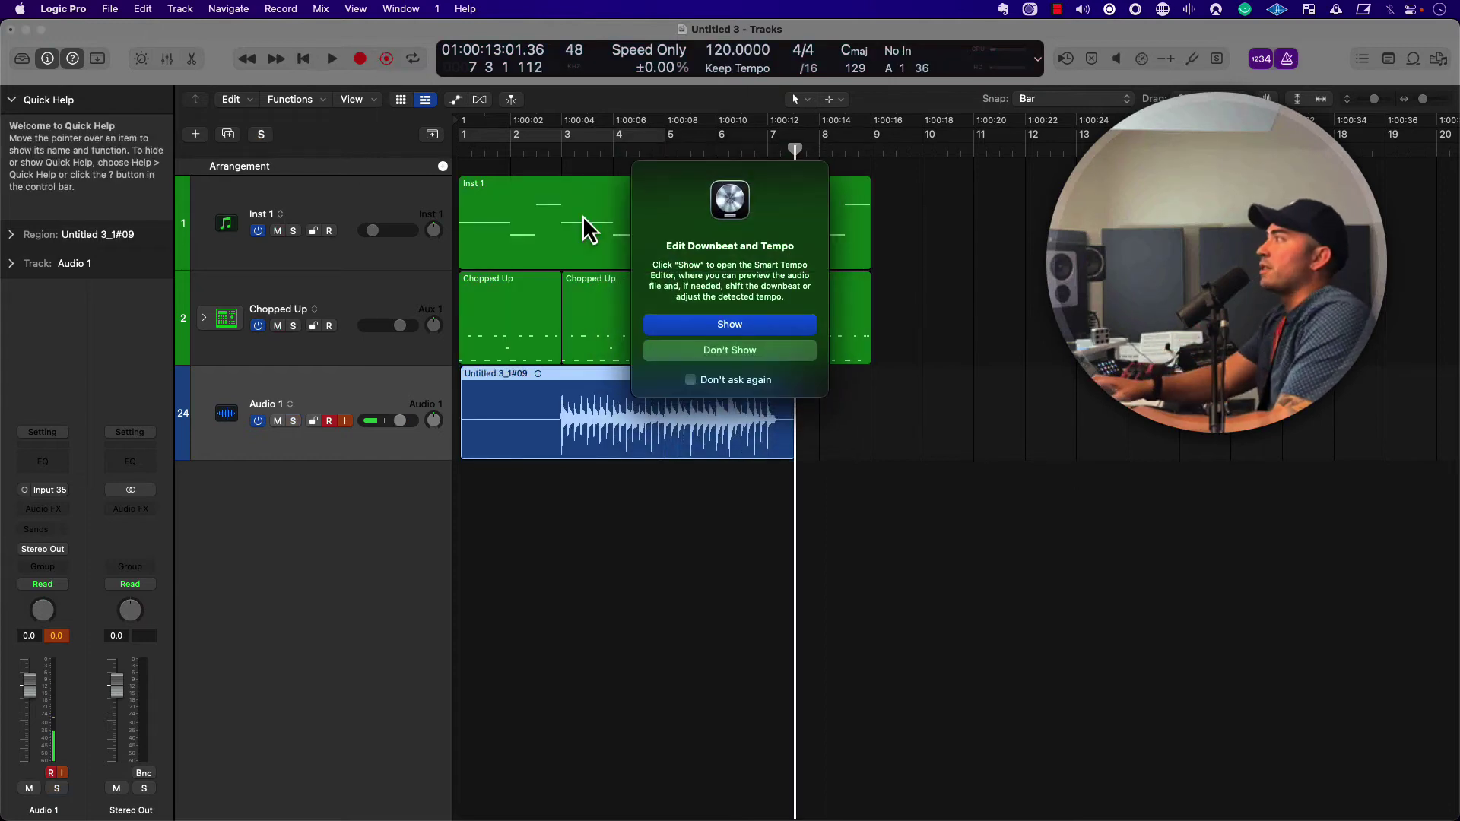
pyautogui.click(761, 352)
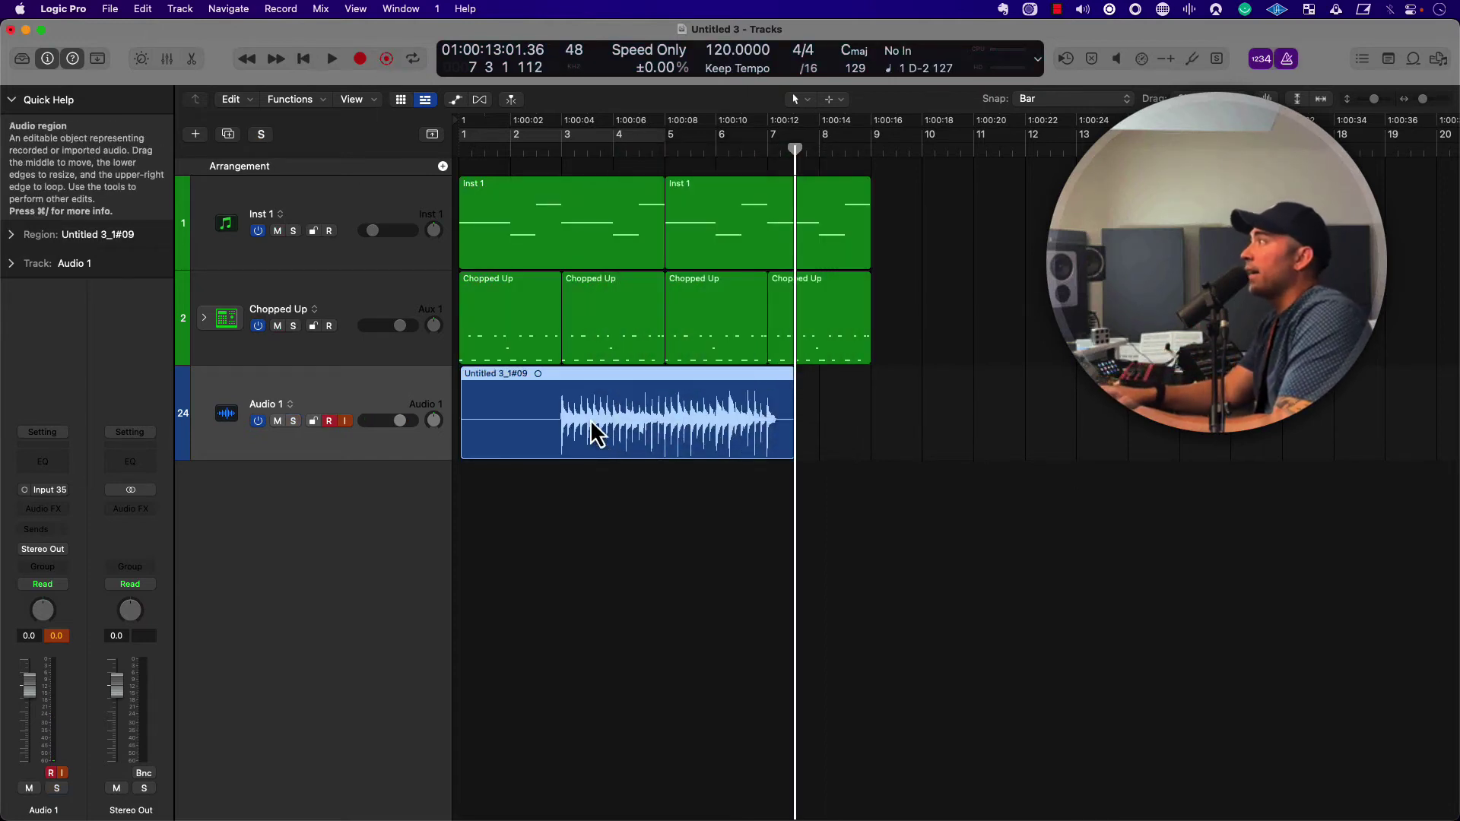
# - Remove the take's silent start and trim it to end at bar 5
pyautogui.click(556, 388)
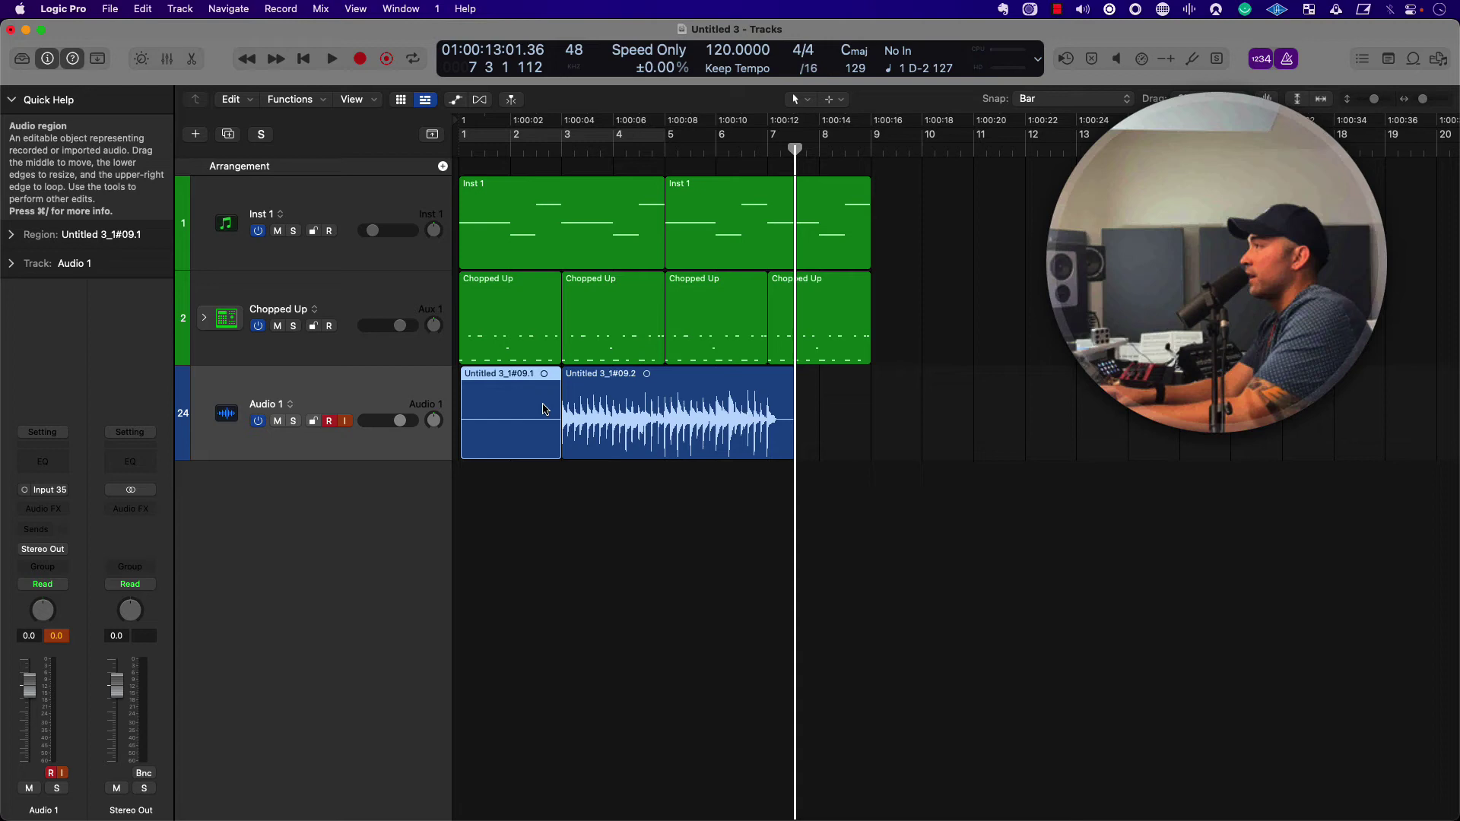
pyautogui.press('Delete')
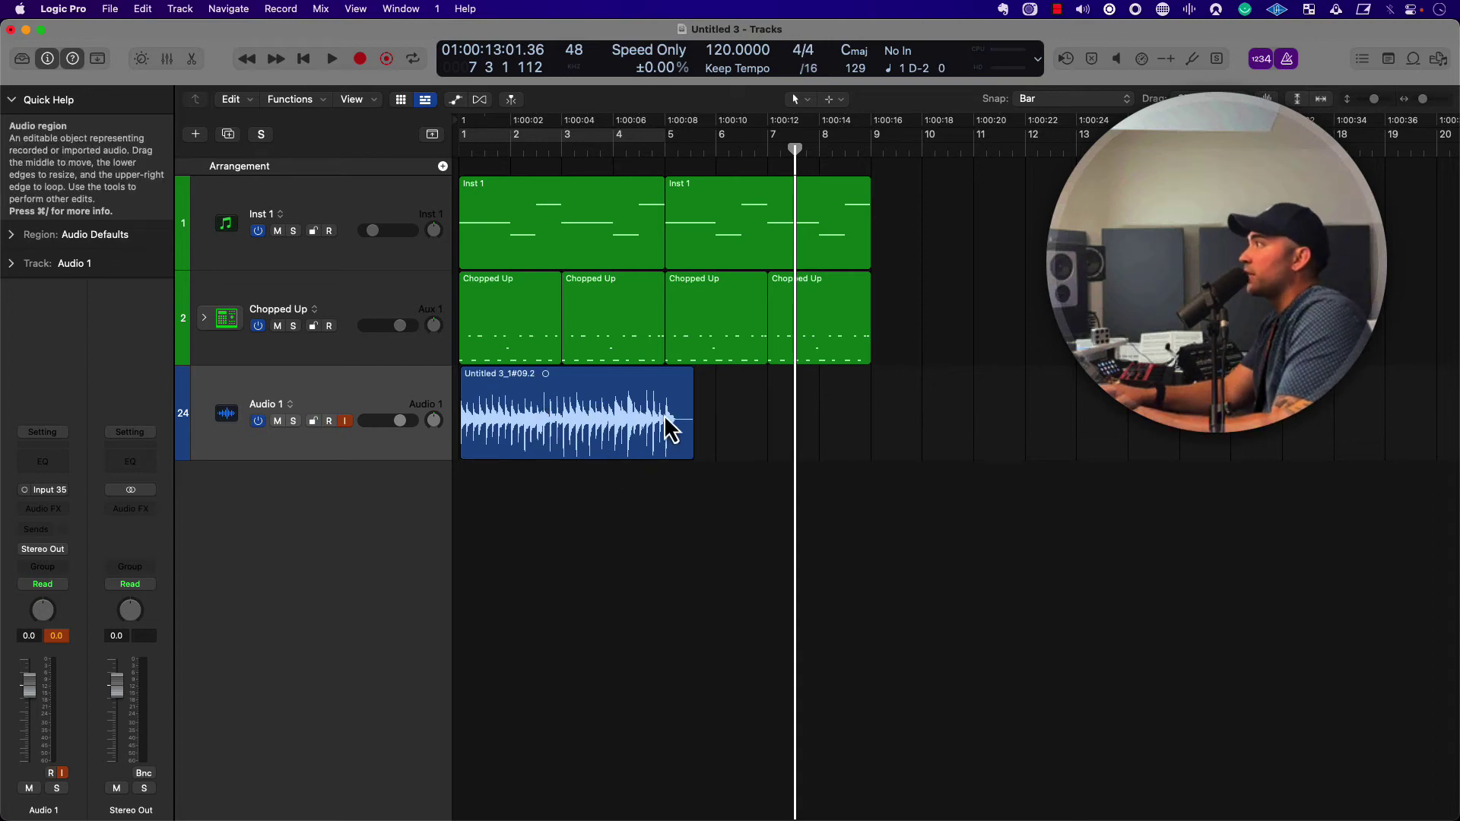
pyautogui.moveTo(673, 429); pyautogui.dragTo(672, 420)
pyautogui.press('Return')
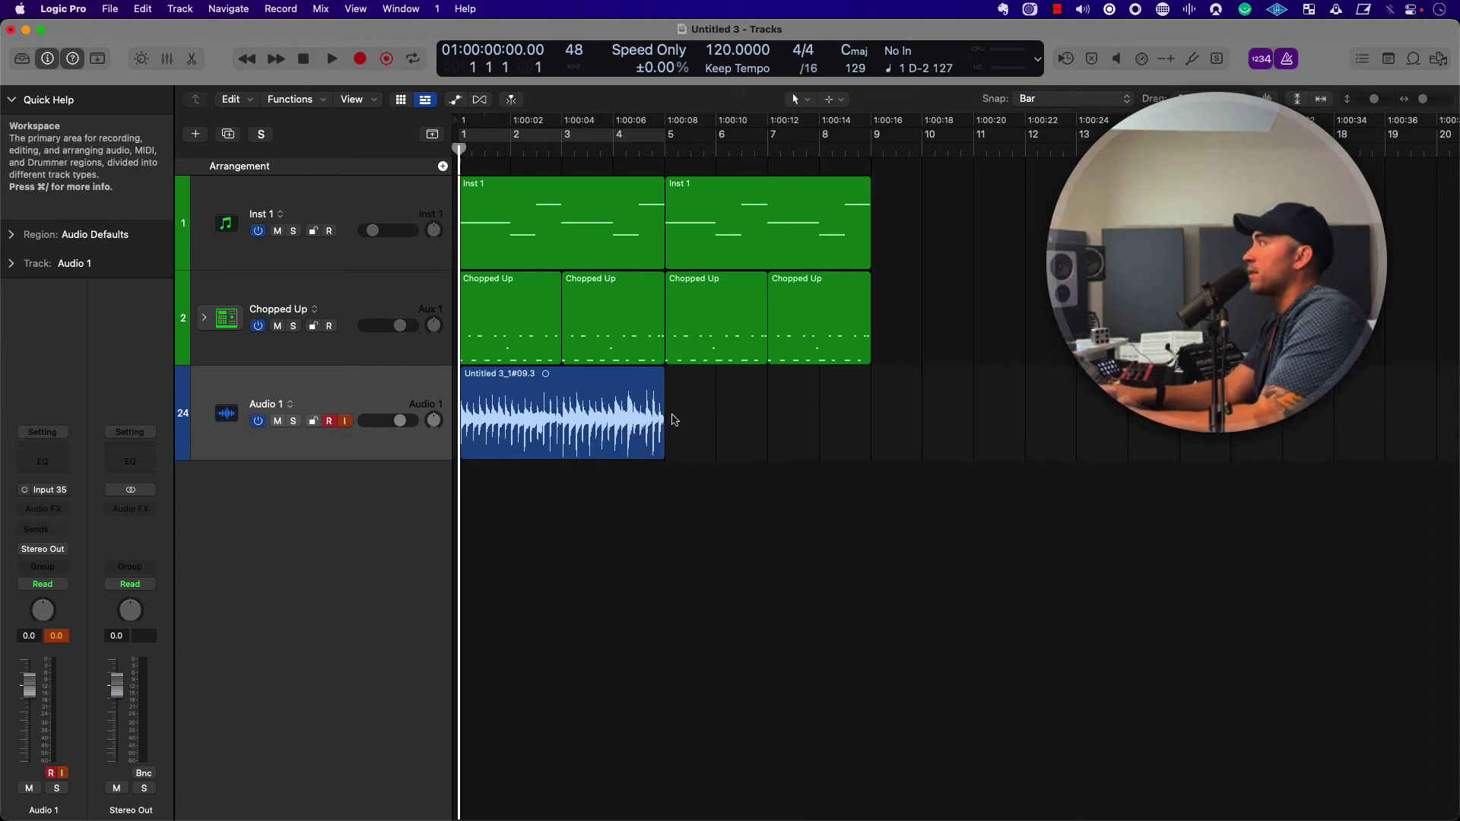
# - Play back the take while adjusting Audio 1's volume, settling at -2.7 dB
pyautogui.click(624, 427)
pyautogui.press('space')
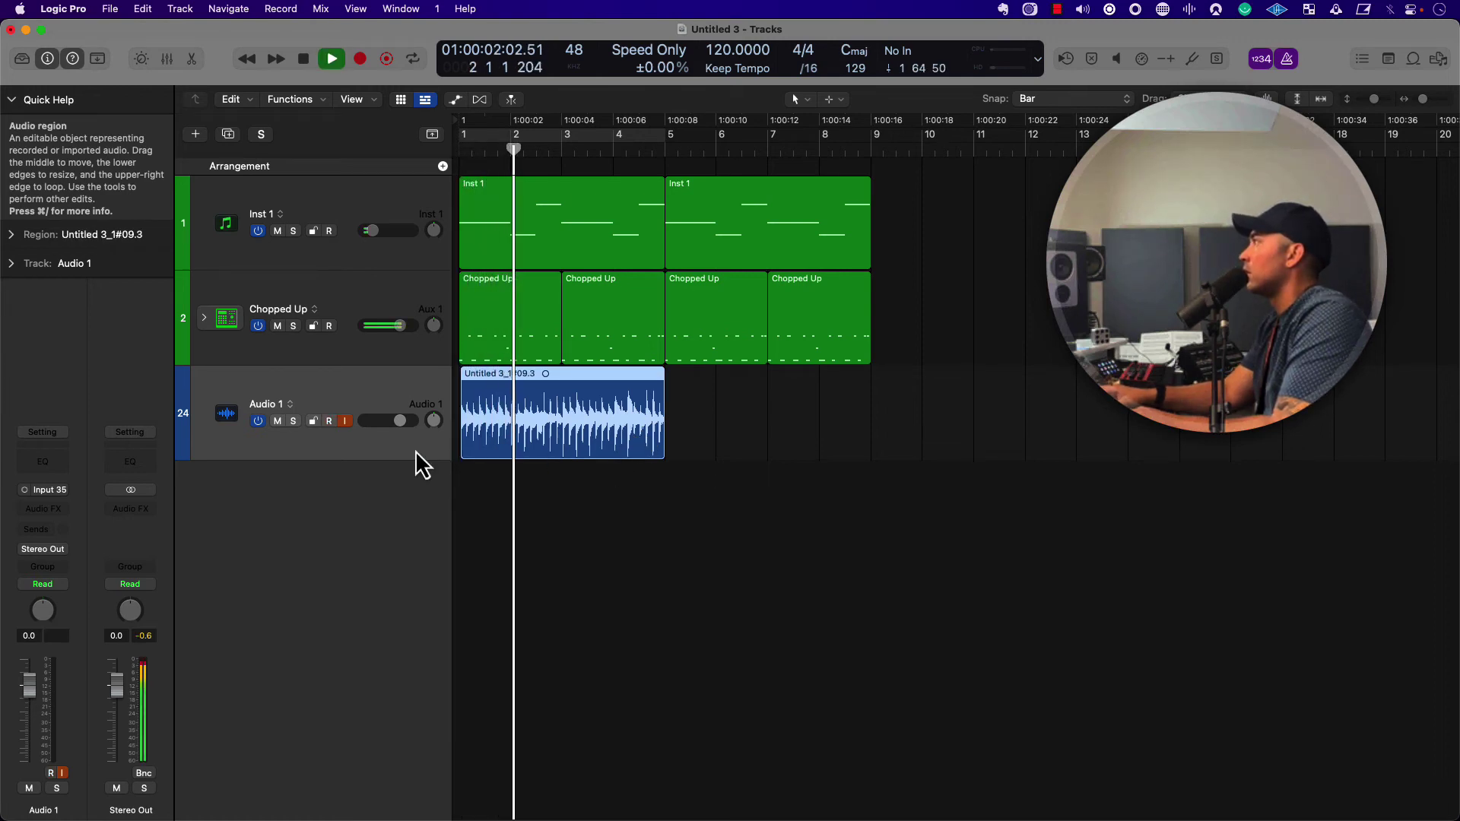
pyautogui.moveTo(400, 421); pyautogui.dragTo(391, 420)
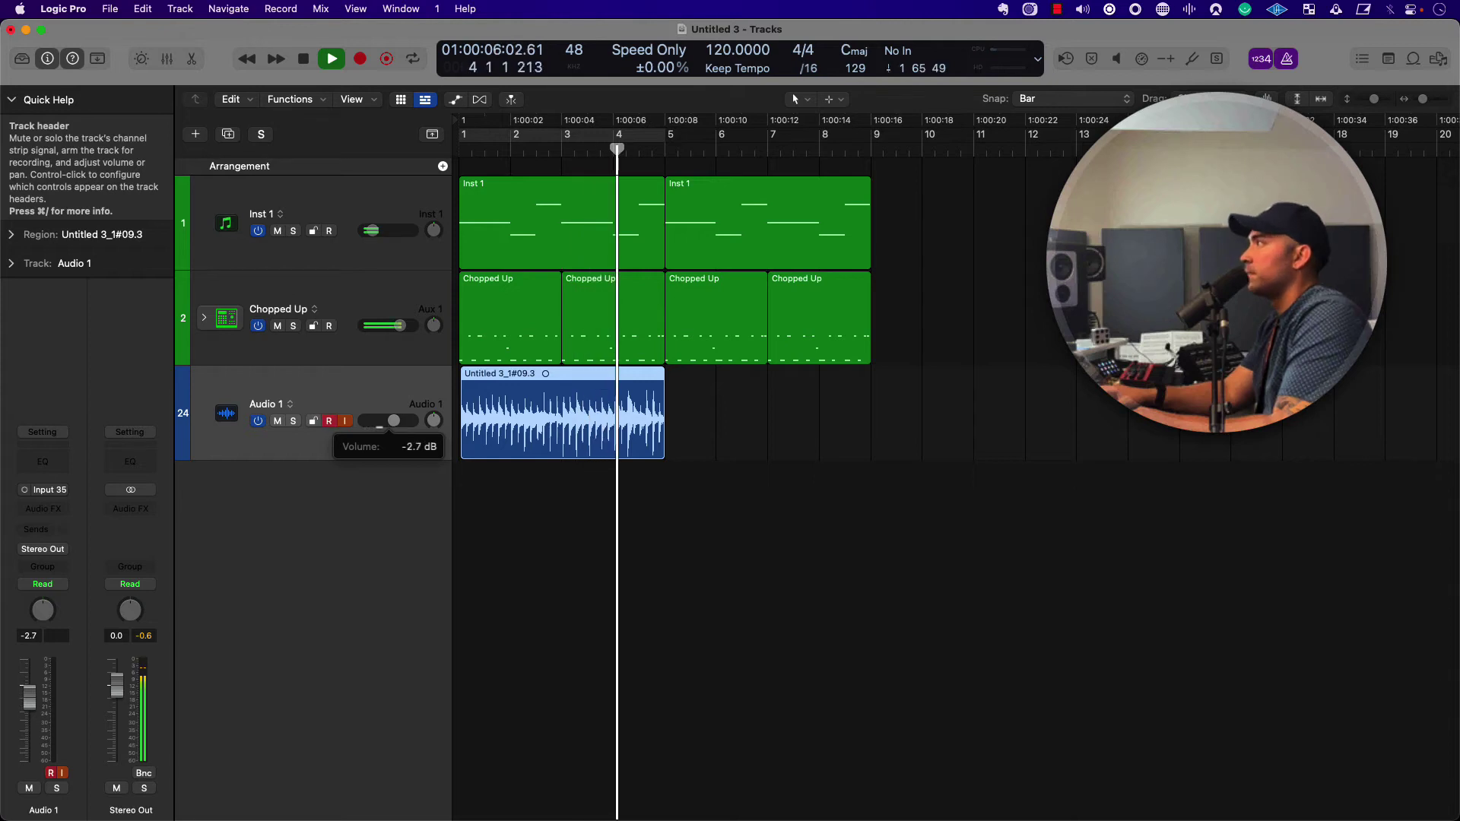
pyautogui.moveTo(391, 421); pyautogui.dragTo(394, 420)
pyautogui.press('space')
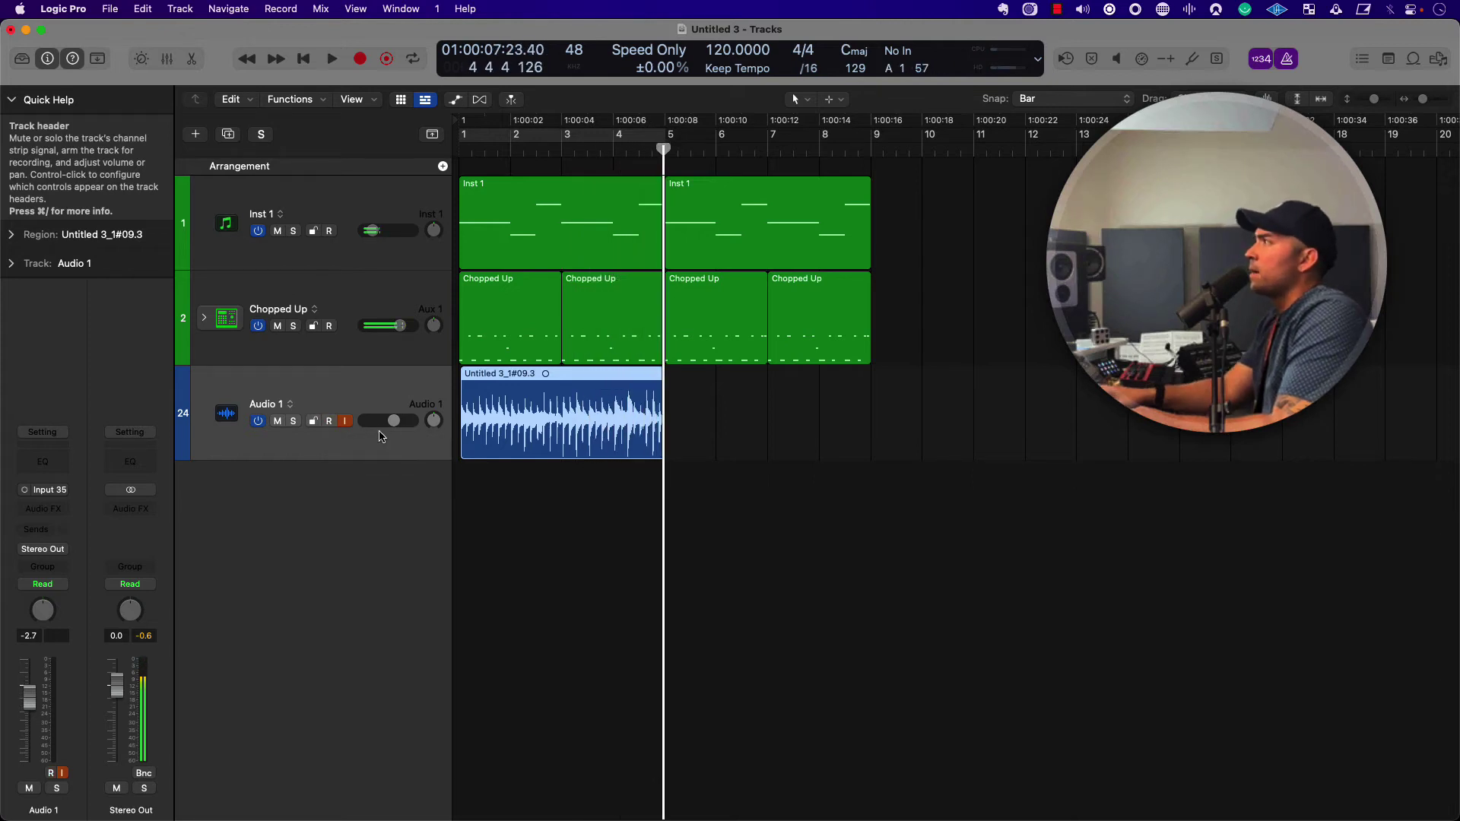
# - Show flex editing and set Audio 1's flex mode to Rhythmic
pyautogui.press('super+f')
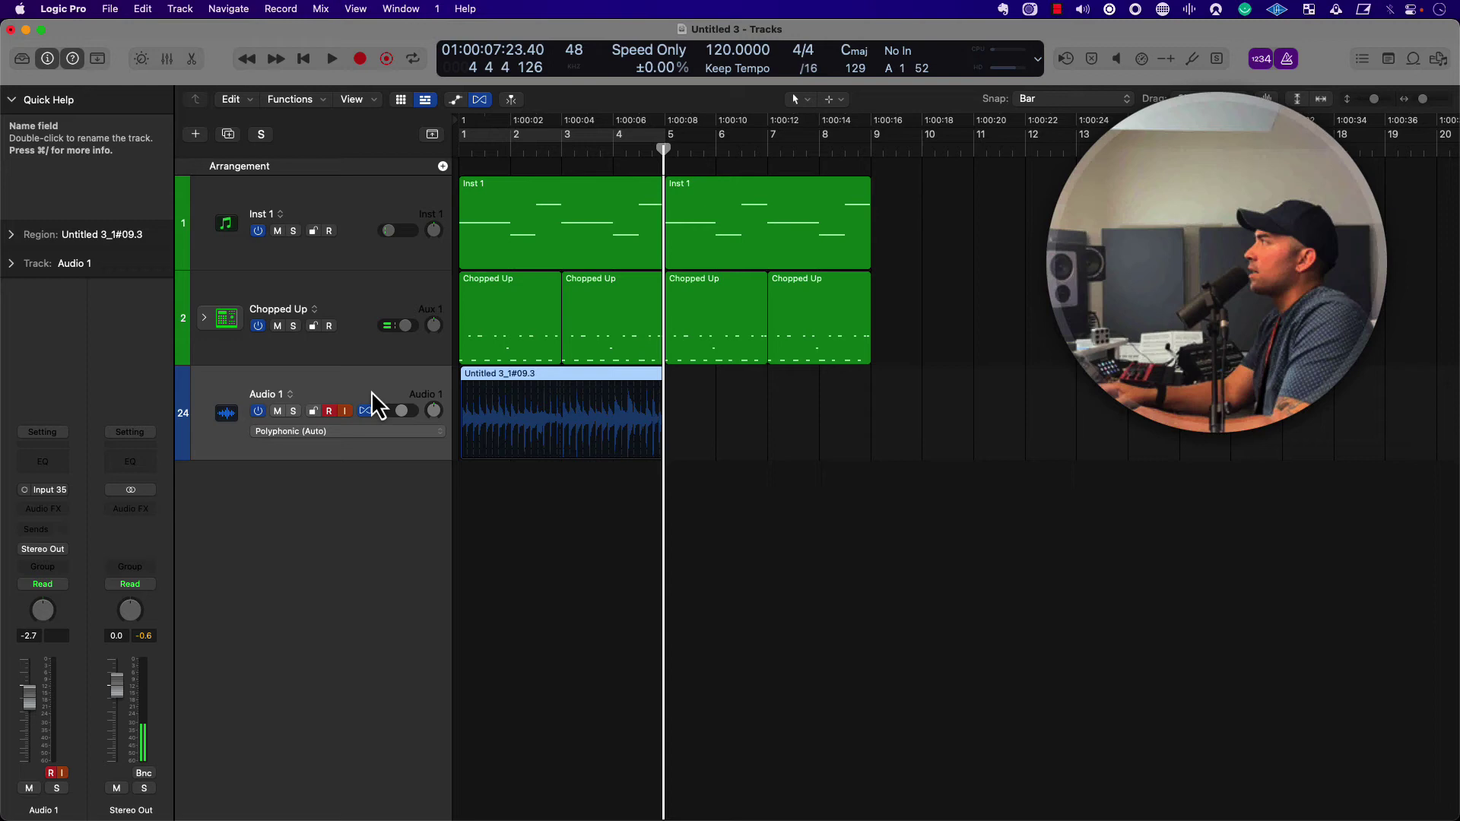
pyautogui.hotkey('alt', 'r')
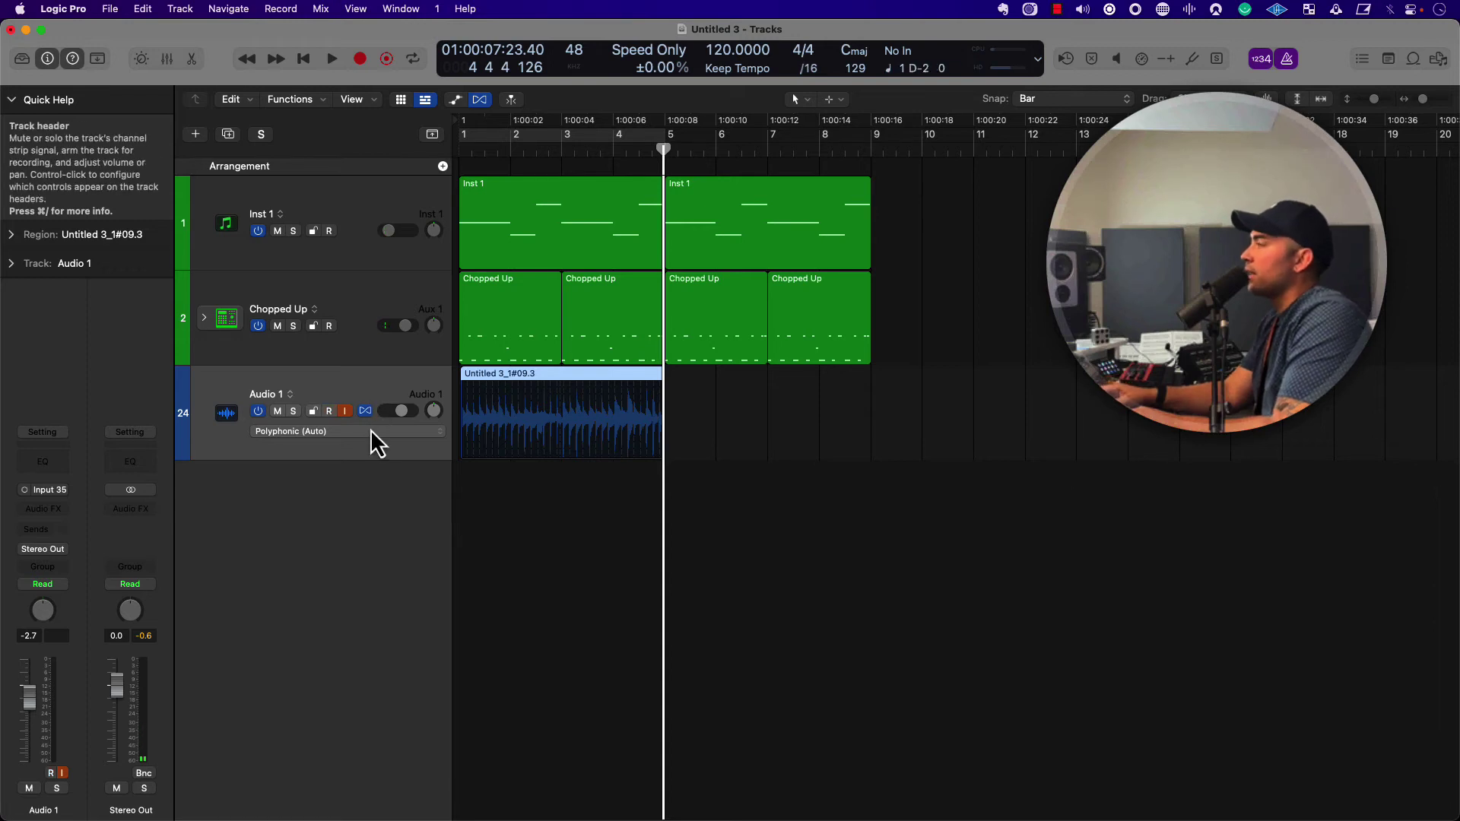
pyautogui.click(372, 431)
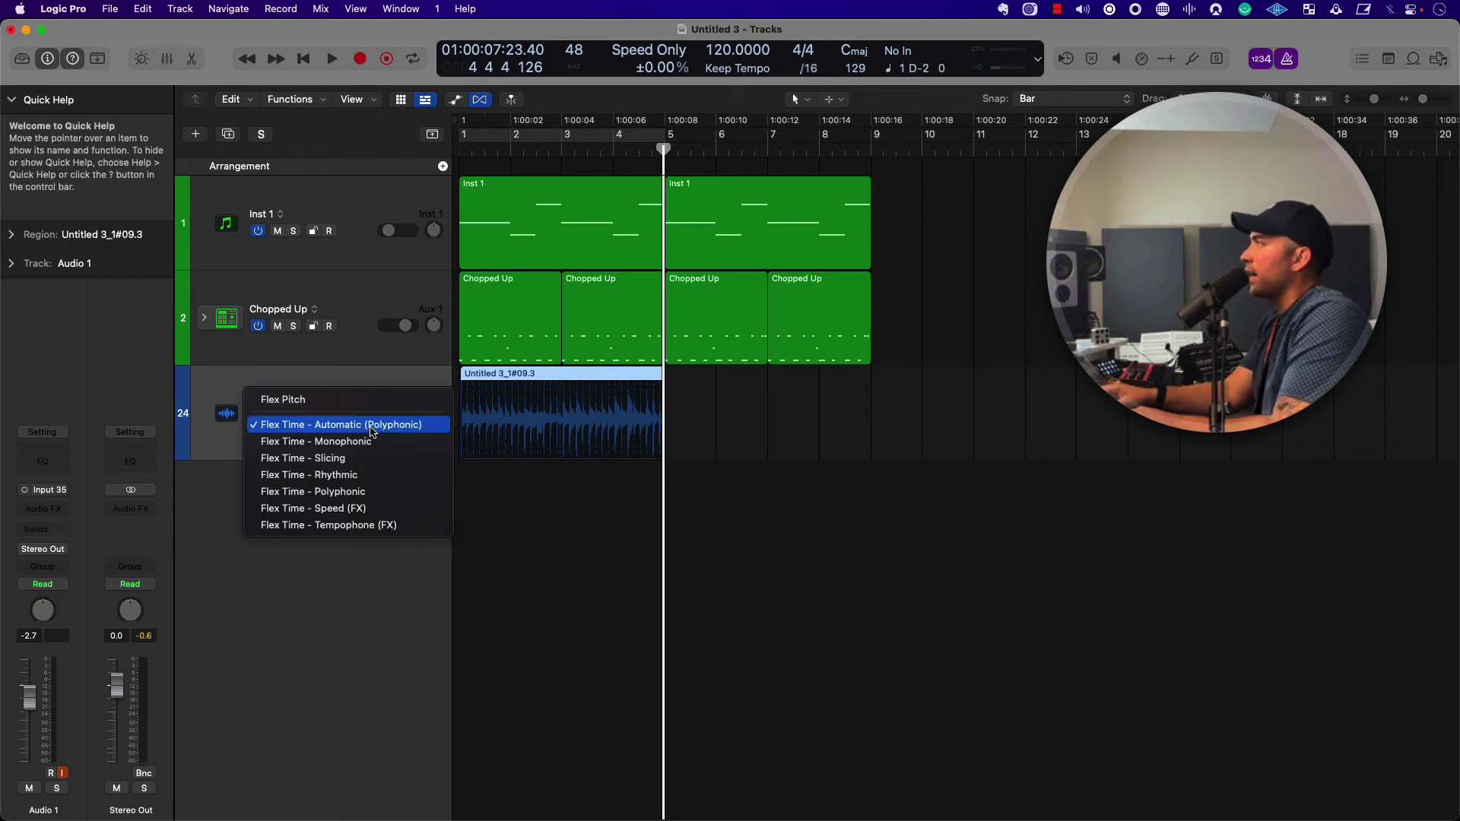
pyautogui.click(378, 476)
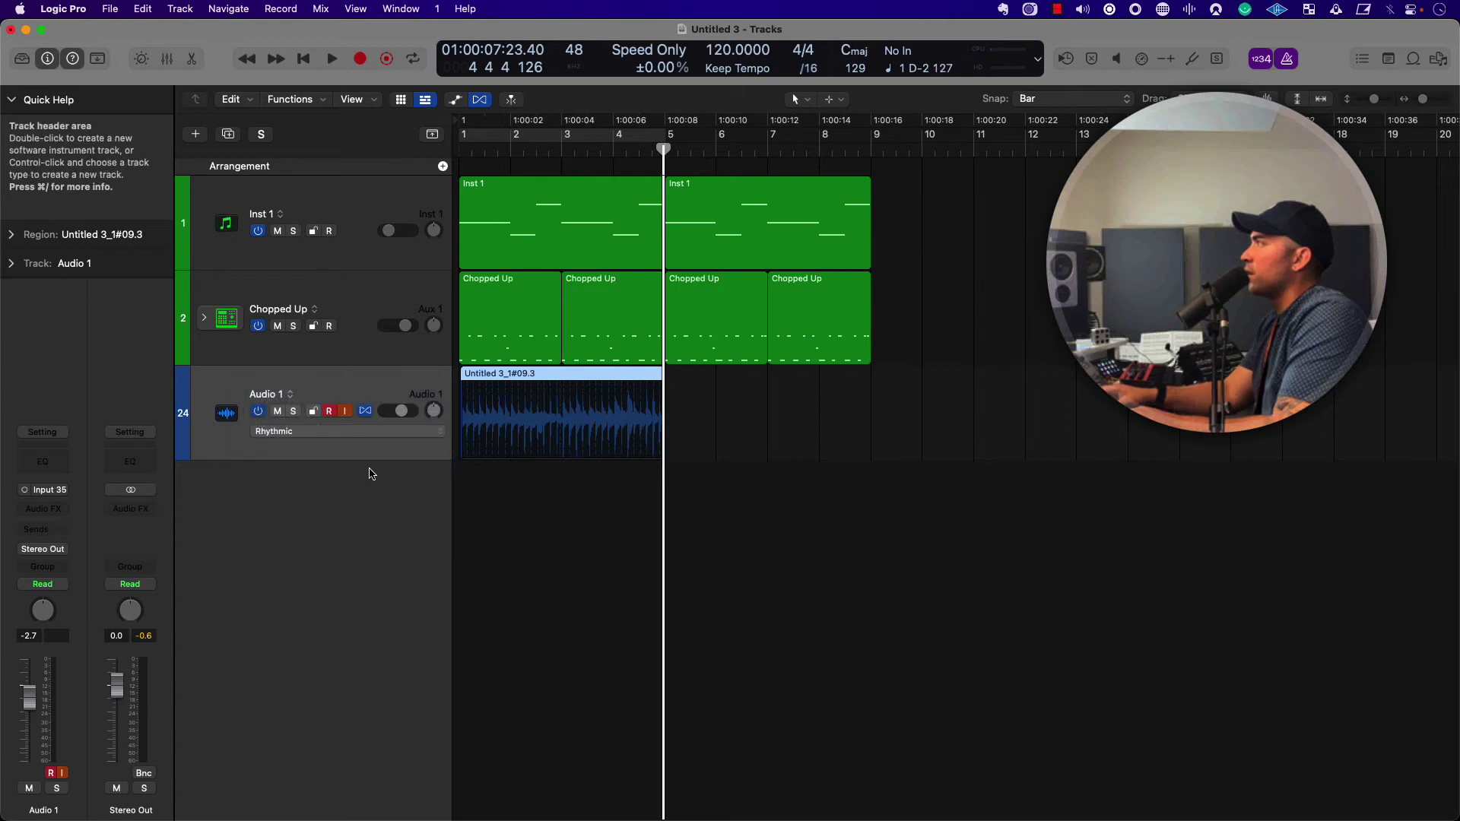
pyautogui.hotkey('alt', 'r')
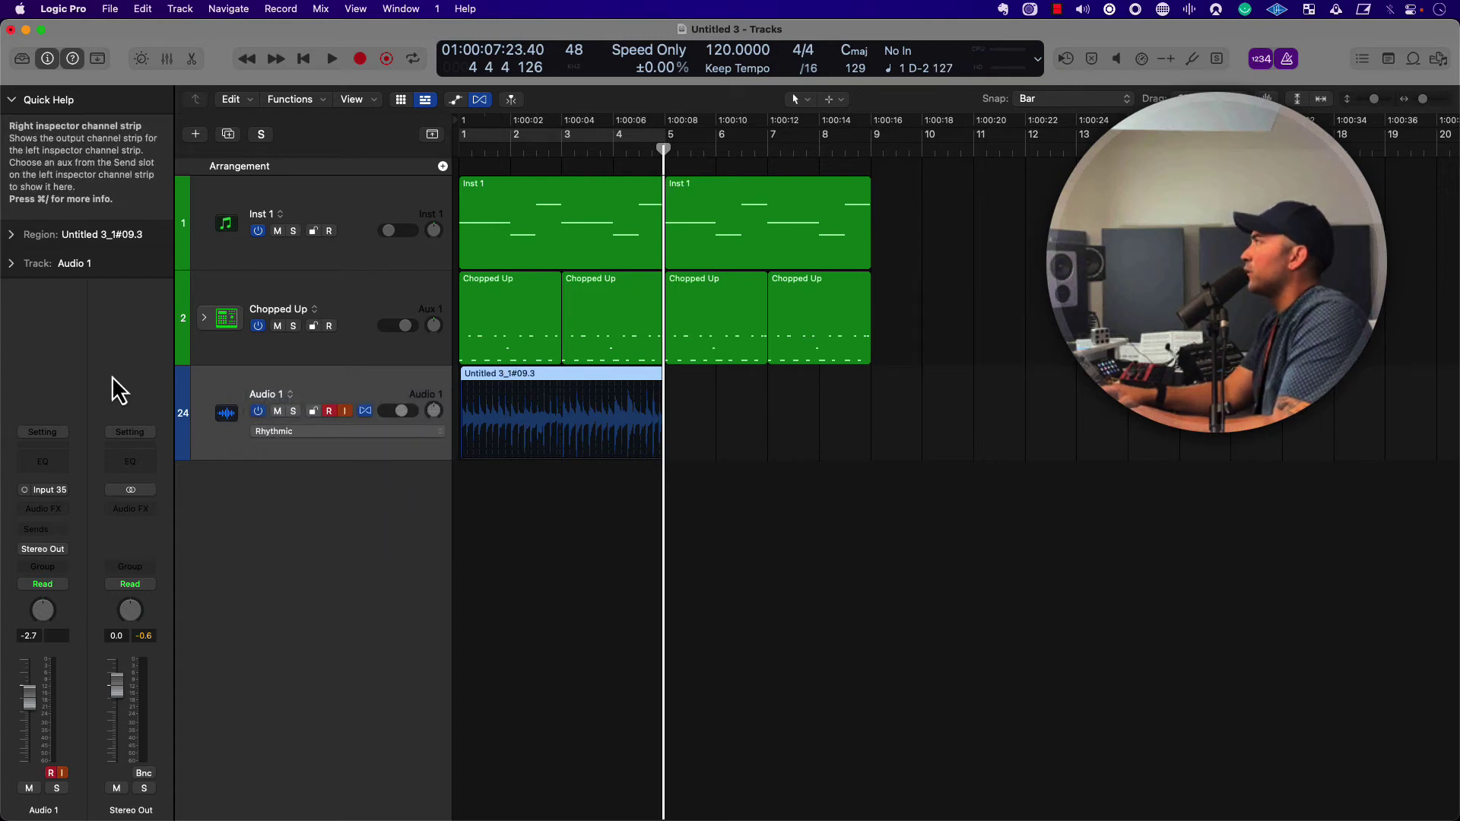
# - Quantize the region to 1/8 notes in the Region inspector and audition it from bar 1
pyautogui.click(14, 235)
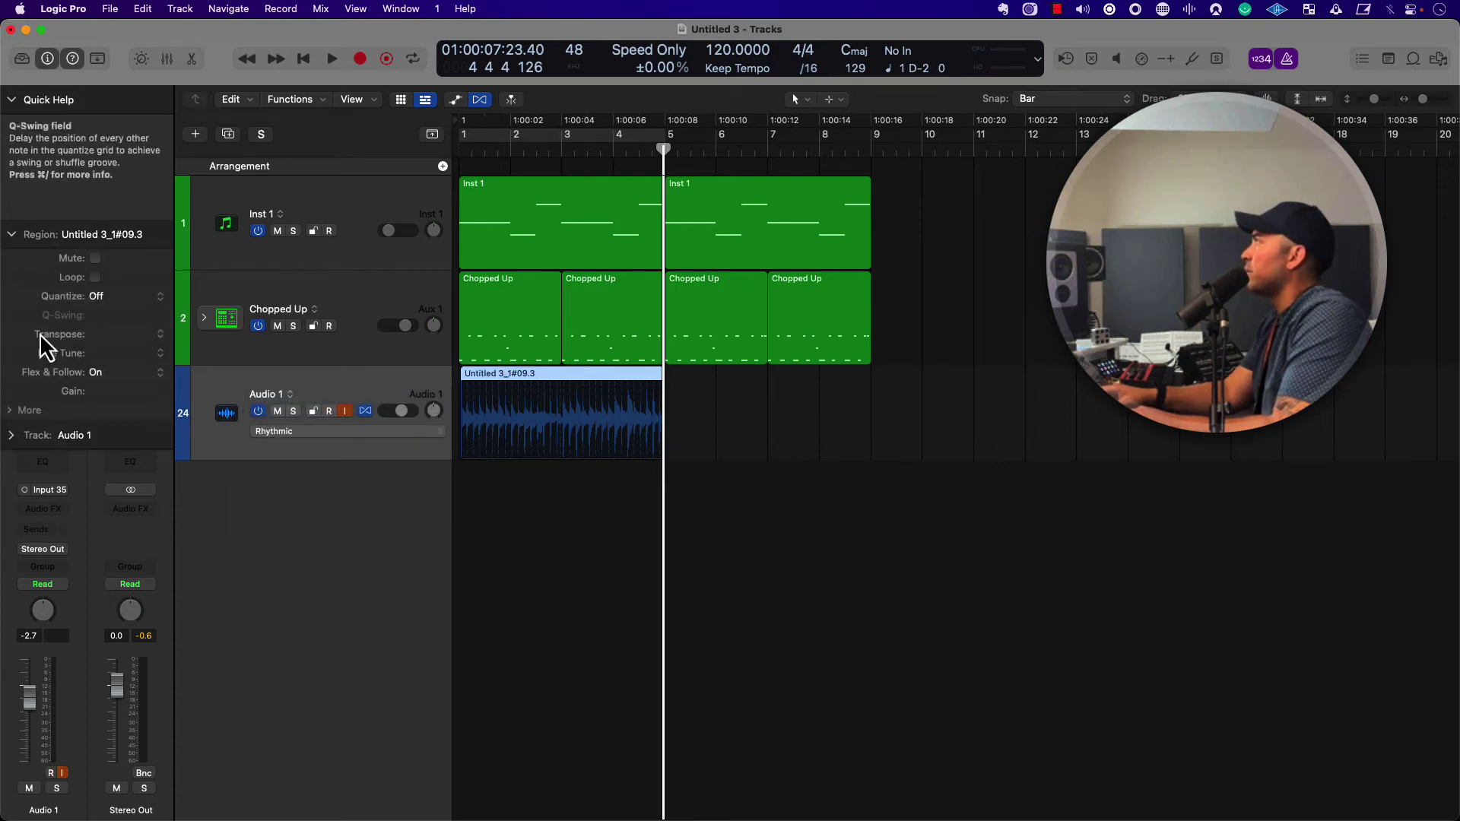
pyautogui.click(142, 302)
pyautogui.click(153, 373)
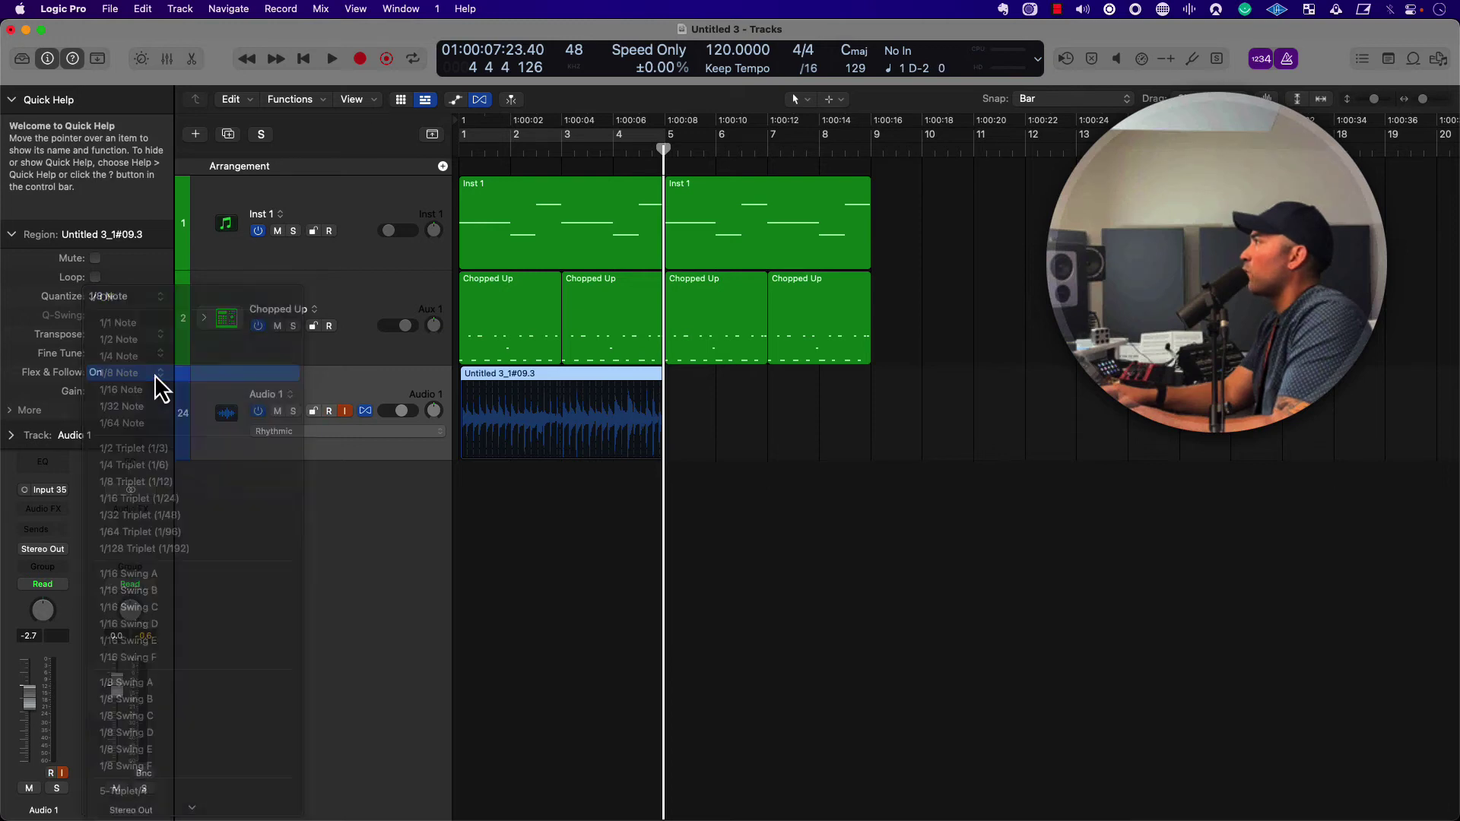
pyautogui.press('space')
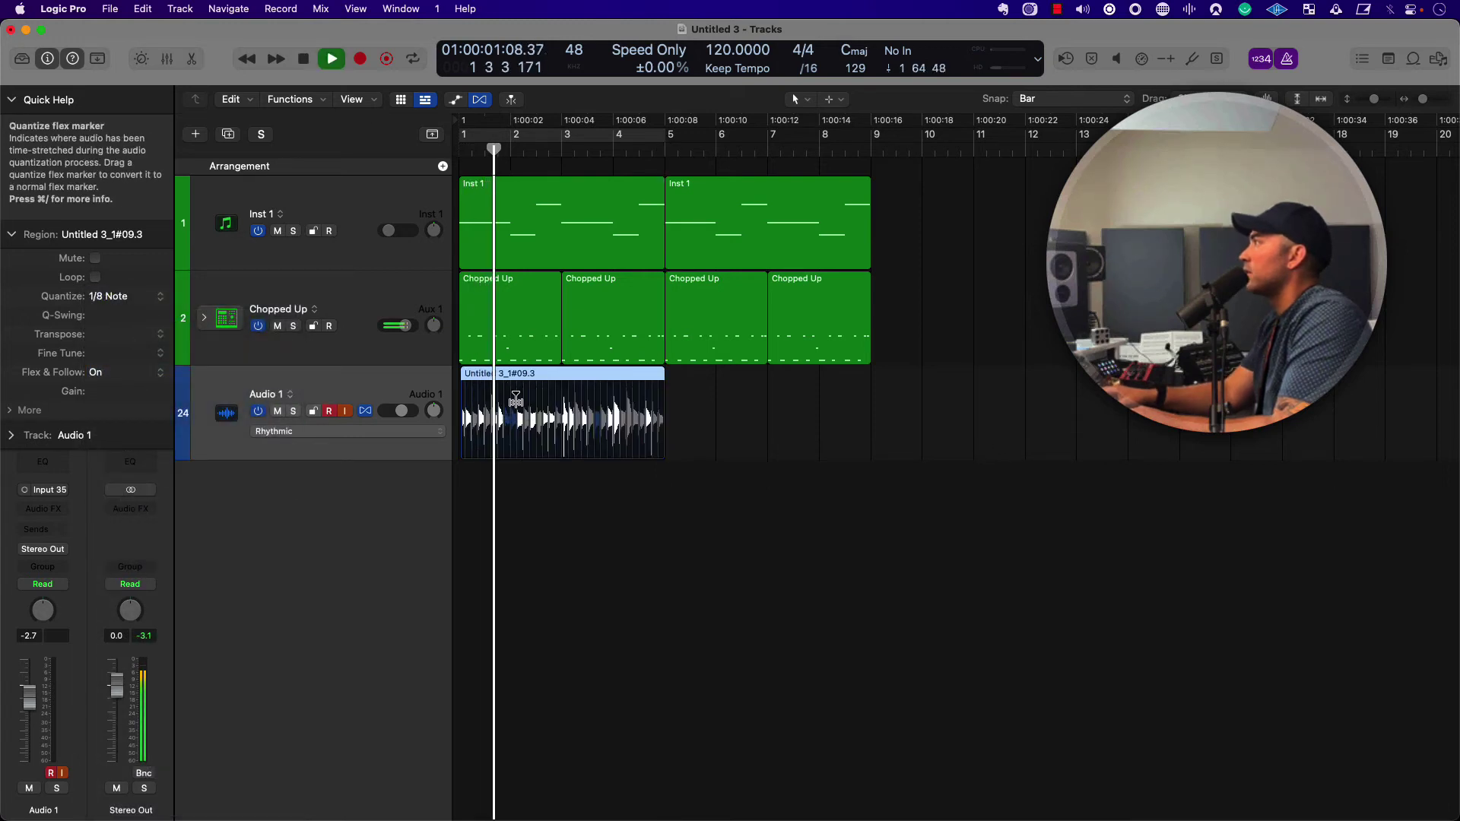
pyautogui.press('space')
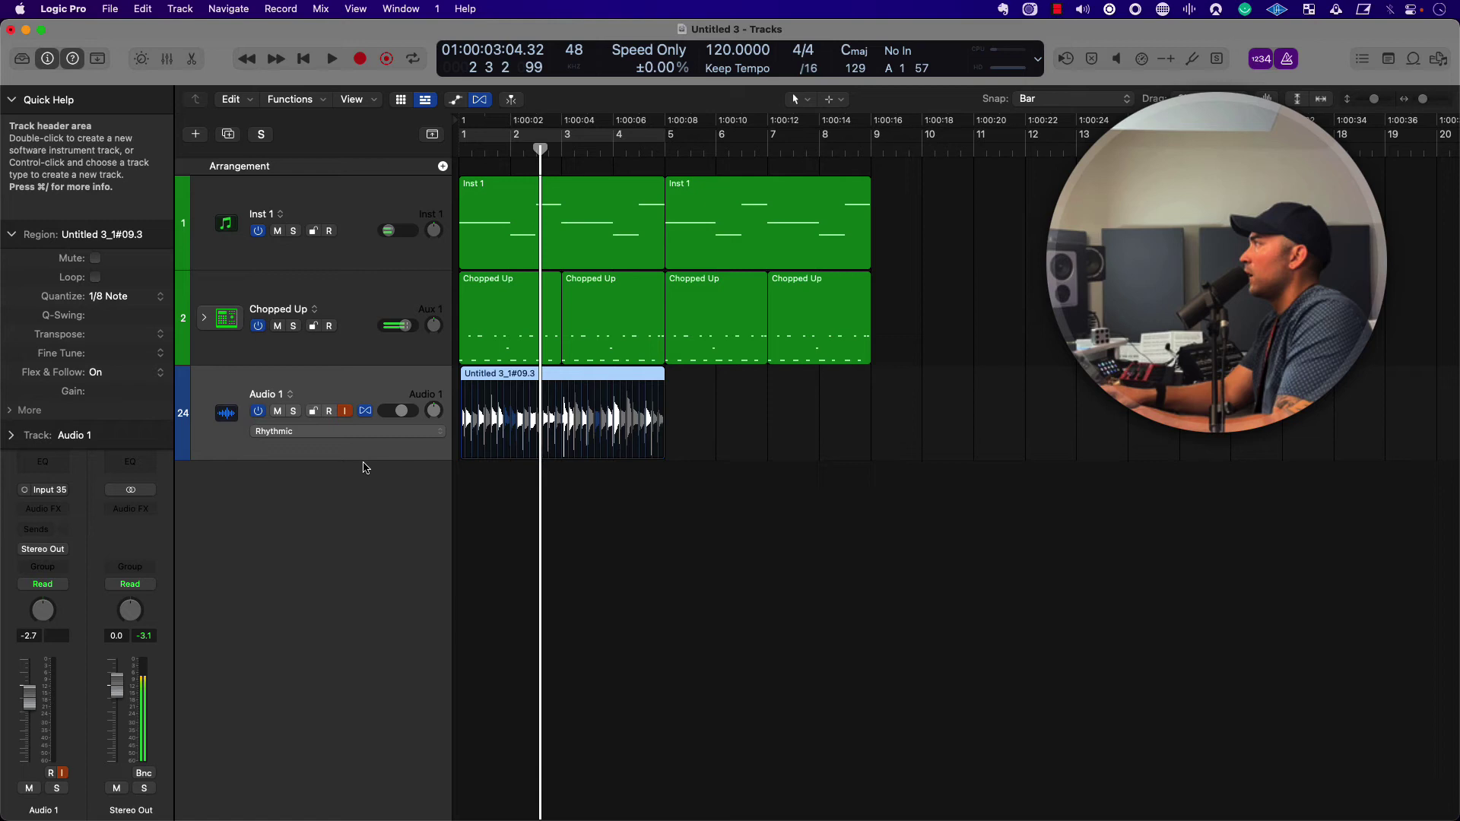
# - Turn off flex view and delete the take along with its recorded audio file
pyautogui.press('super+f')
pyautogui.click(544, 486)
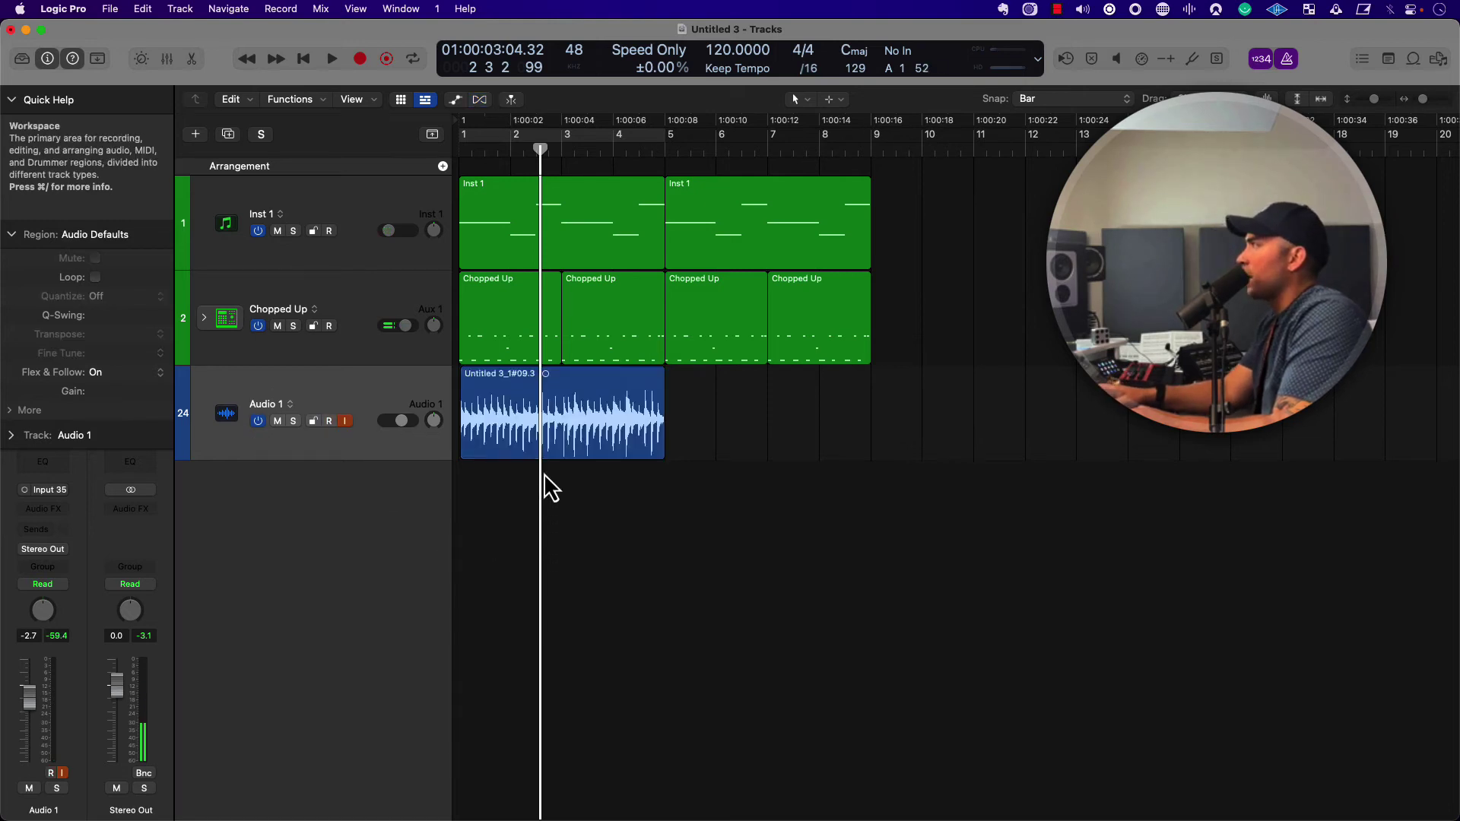
pyautogui.click(547, 433)
pyautogui.press('Delete')
pyautogui.press('Return')
pyautogui.press('Return')
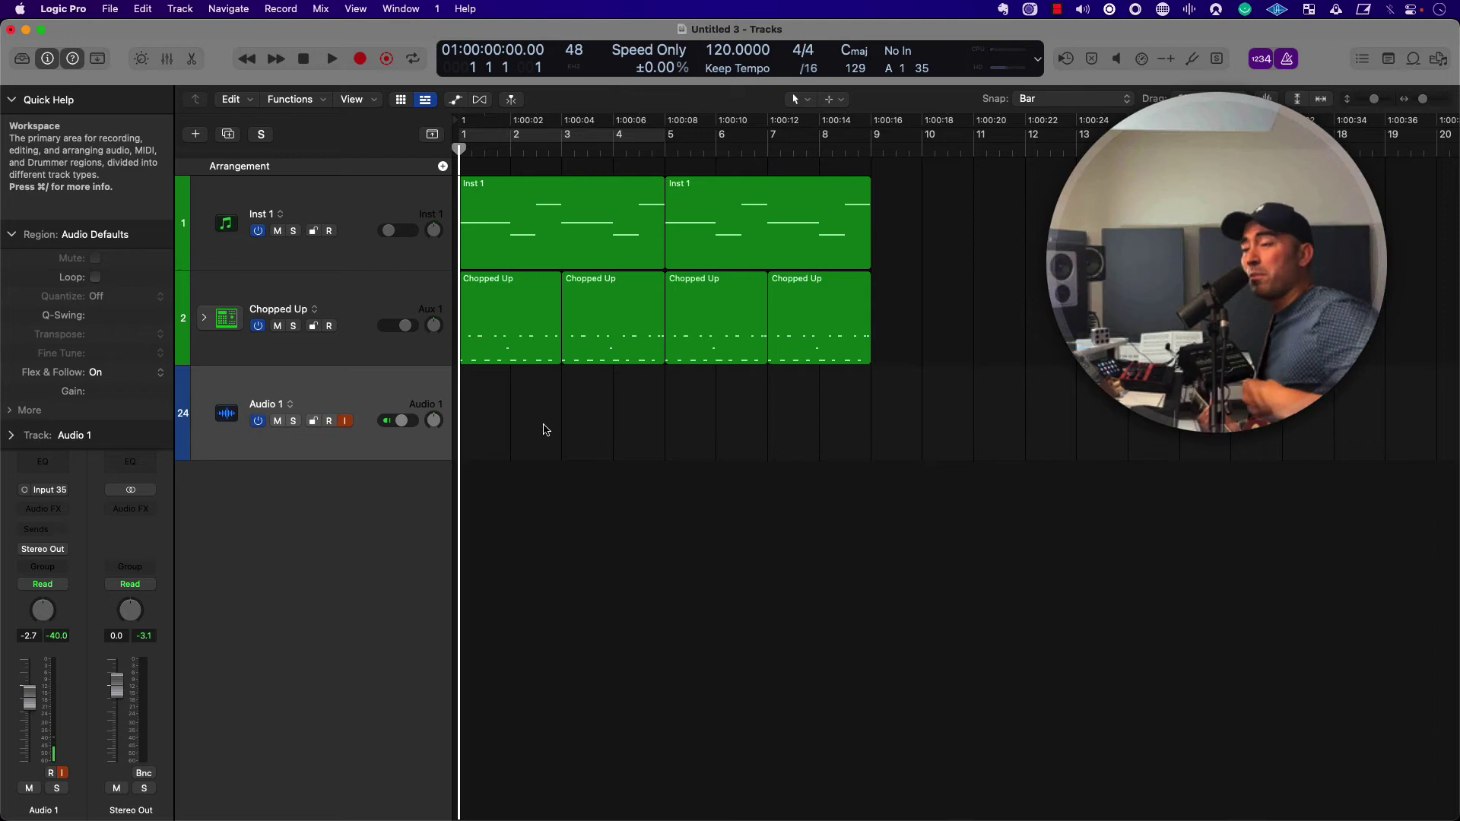
# - Arm Audio 1 and start a new Free Tempo recording
pyautogui.hotkey('alt', 'r')
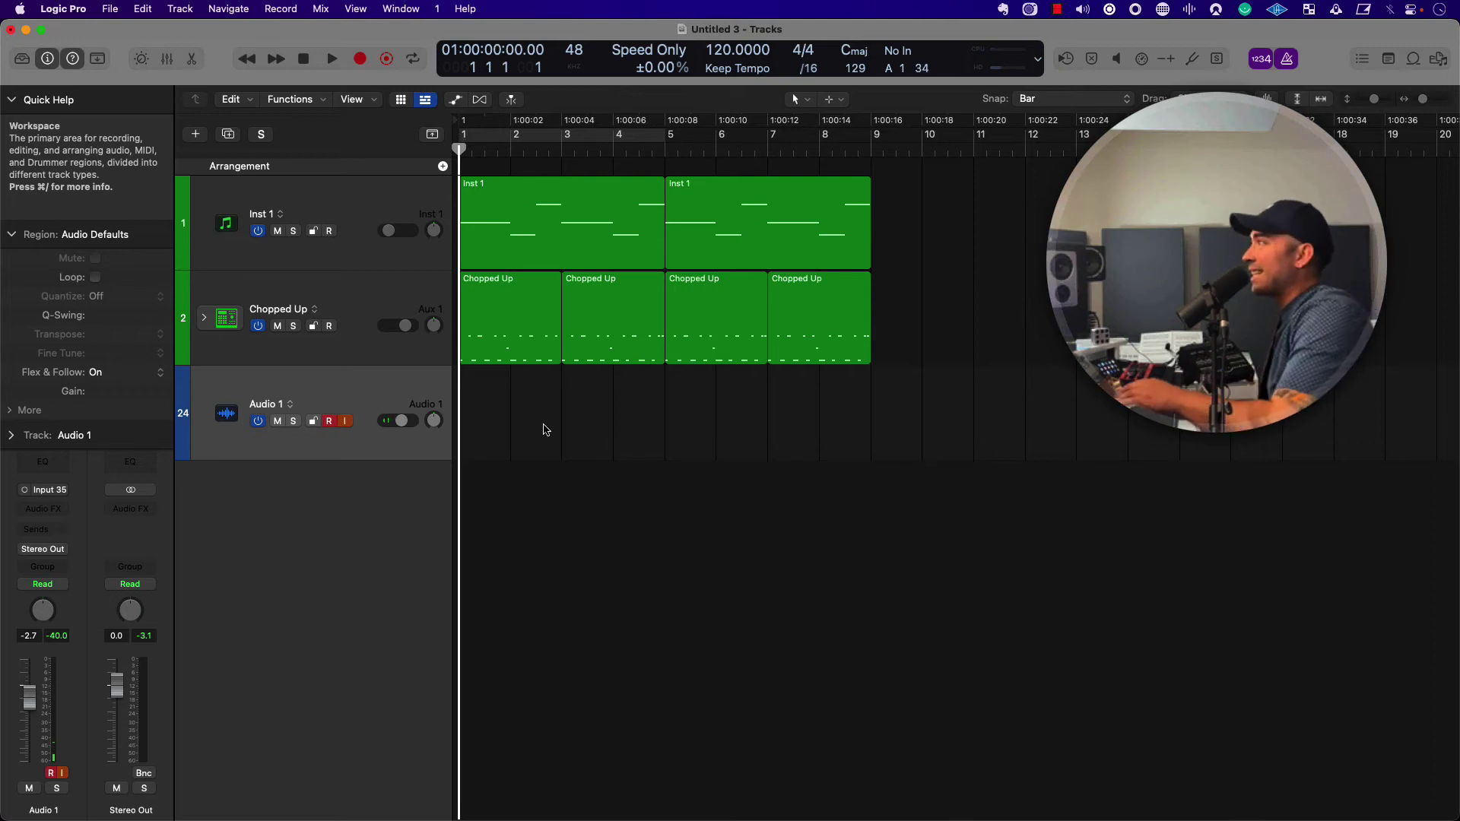
pyautogui.click(387, 59)
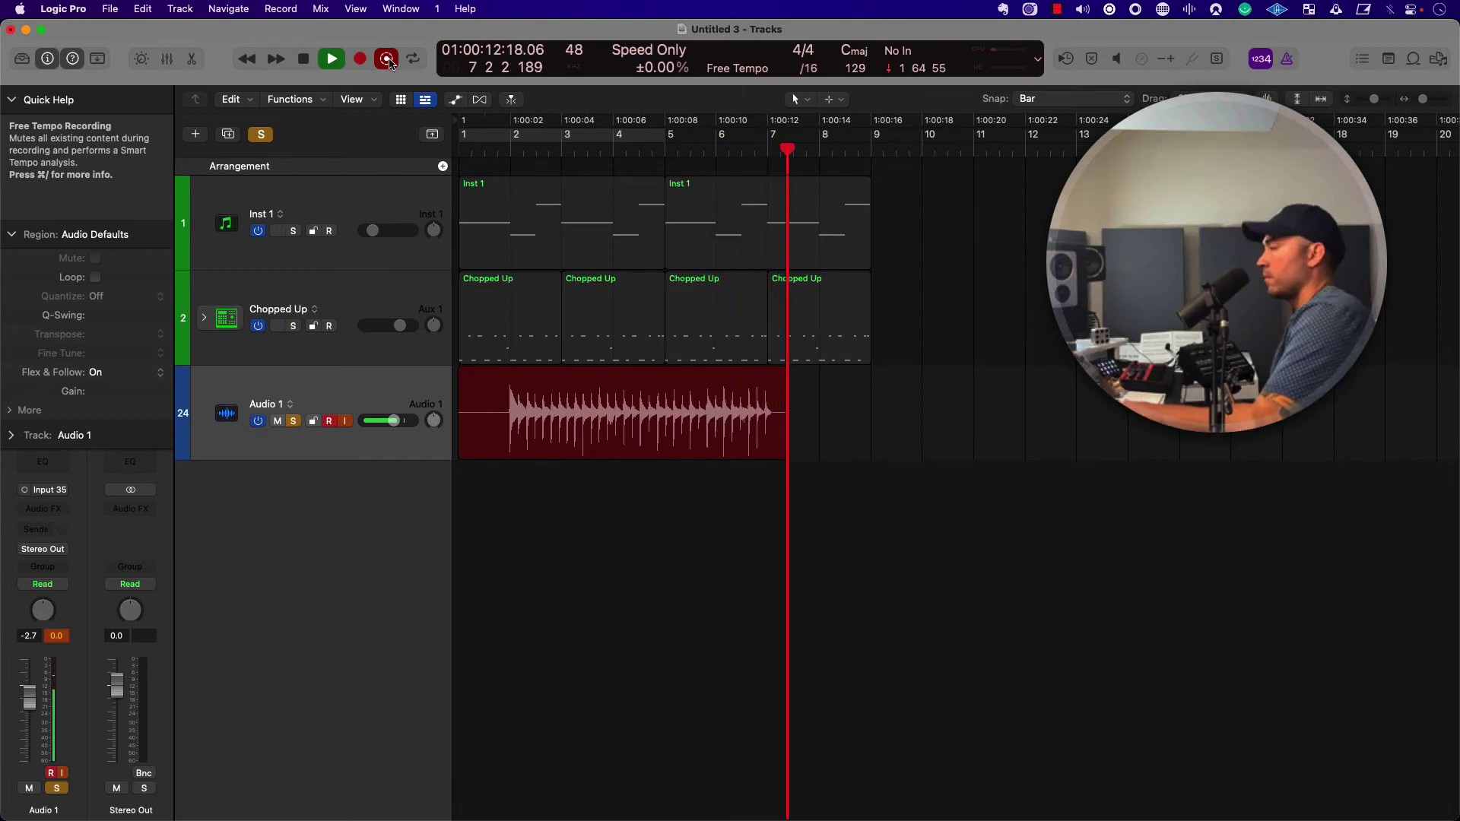
# - Stop recording and conform the new take to the 120 BPM project tempo
pyautogui.press('space')
pyautogui.press('Return')
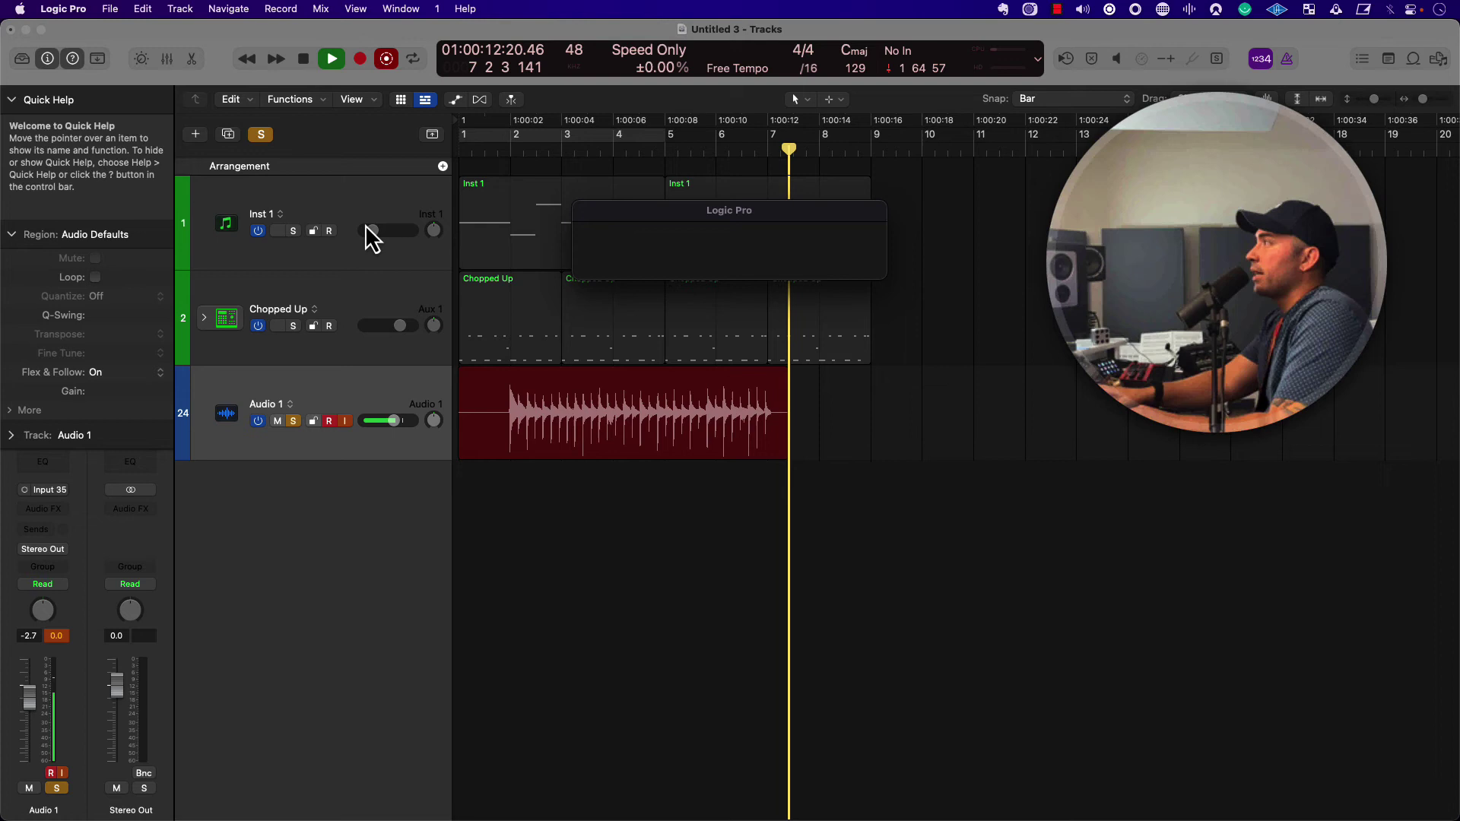
pyautogui.click(726, 350)
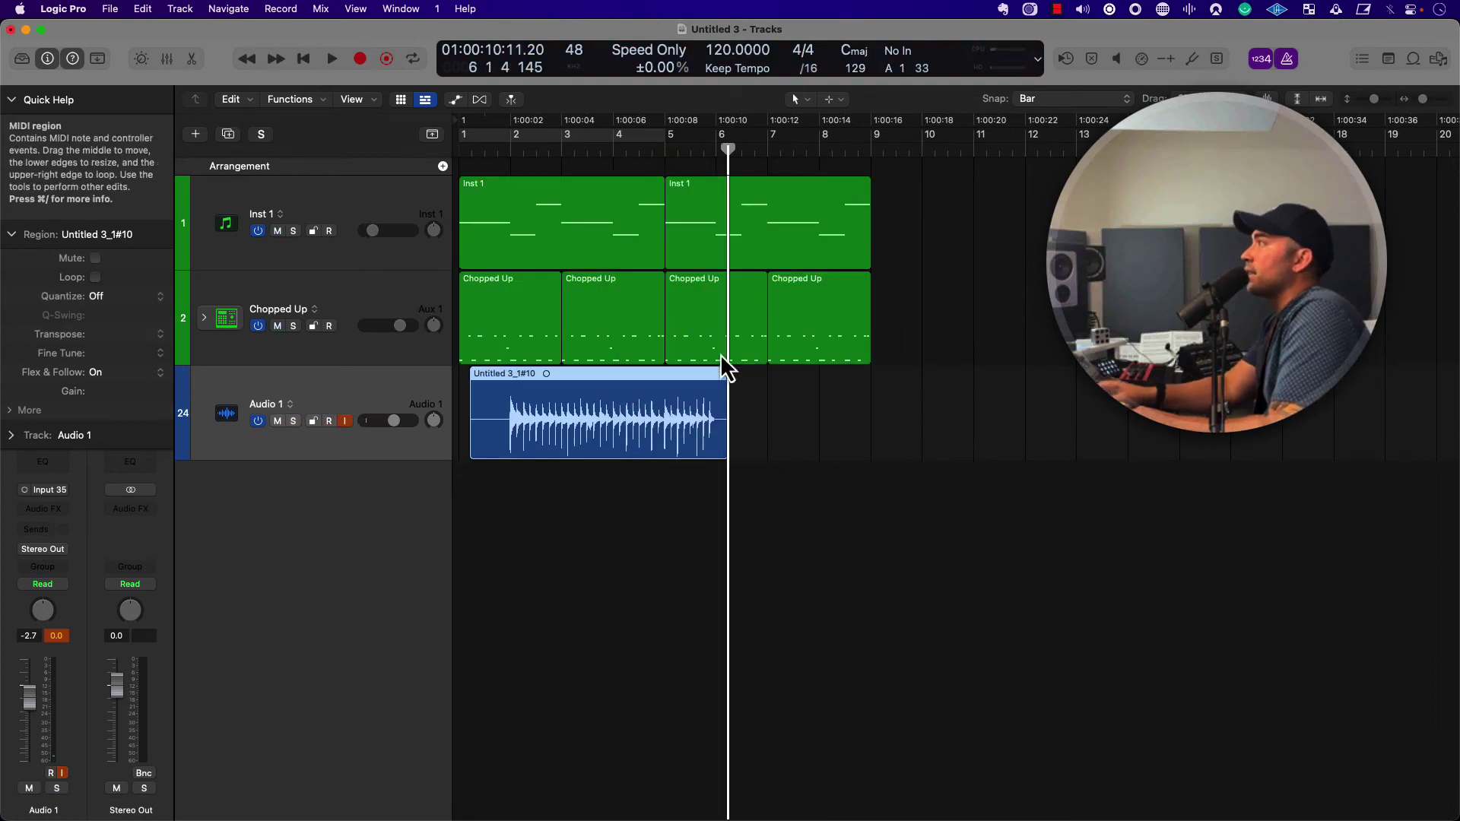
# - Split the take at its first transient and delete the silent part before it
pyautogui.press('super+Right')
pyautogui.press('super+Right')
pyautogui.press('super+Right')
pyautogui.press('super+Right')
pyautogui.press('super+Right')
pyautogui.press('1')
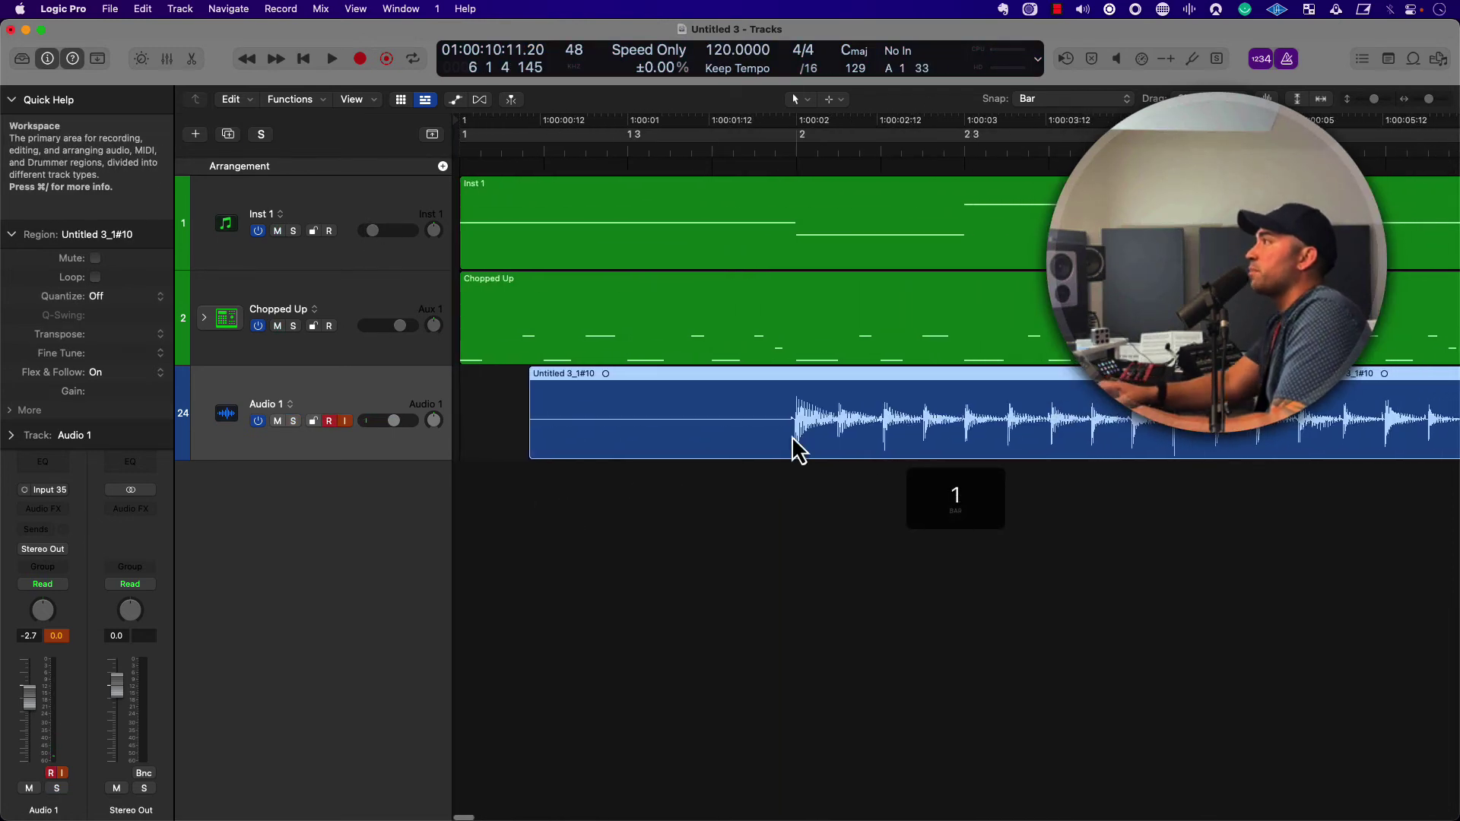
pyautogui.click(793, 411)
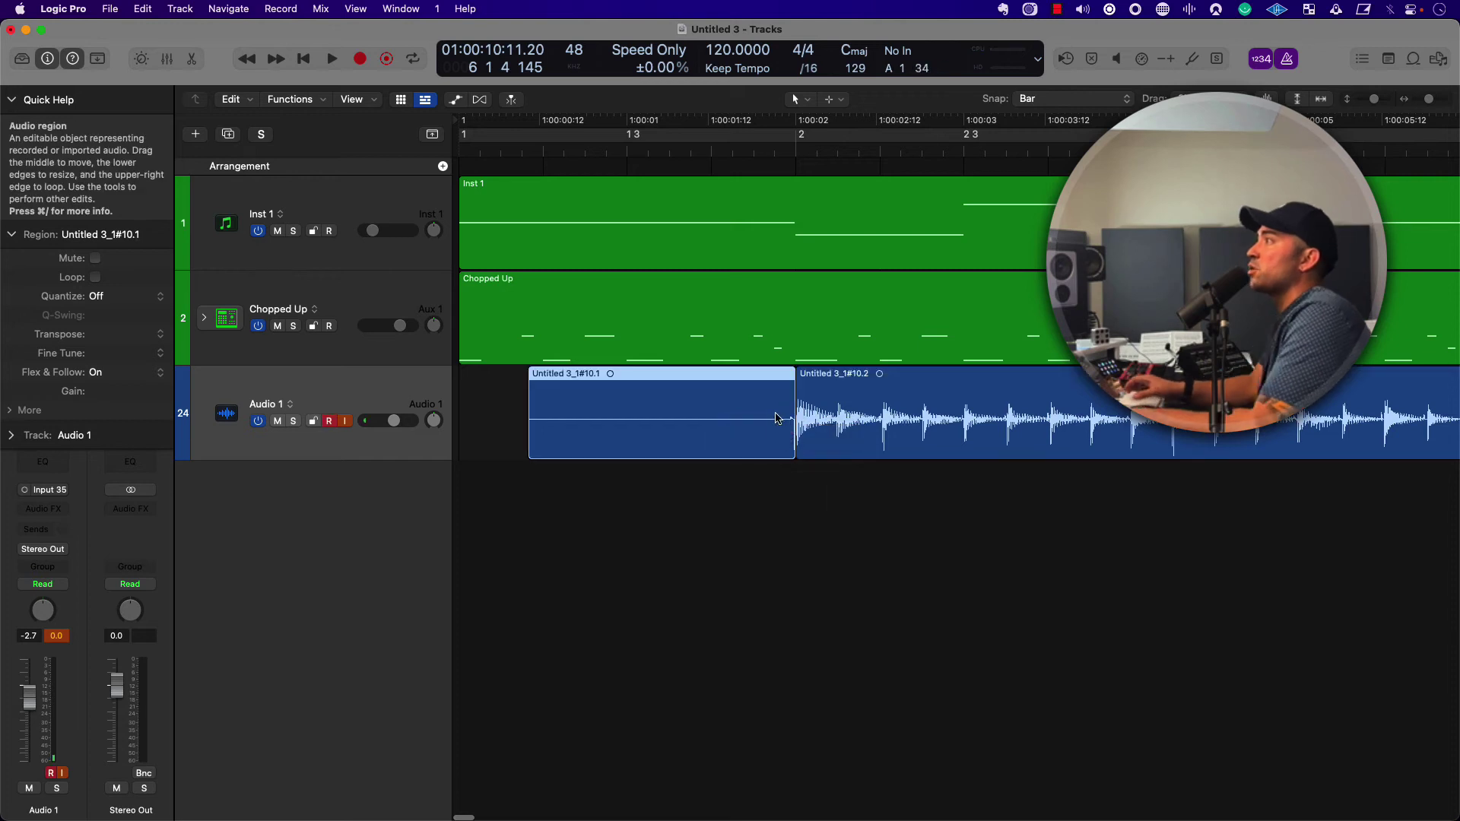
pyautogui.press('Delete')
# - Trim the take to end exactly at bar 5 and play it back
pyautogui.click(758, 432)
pyautogui.press('super+Left')
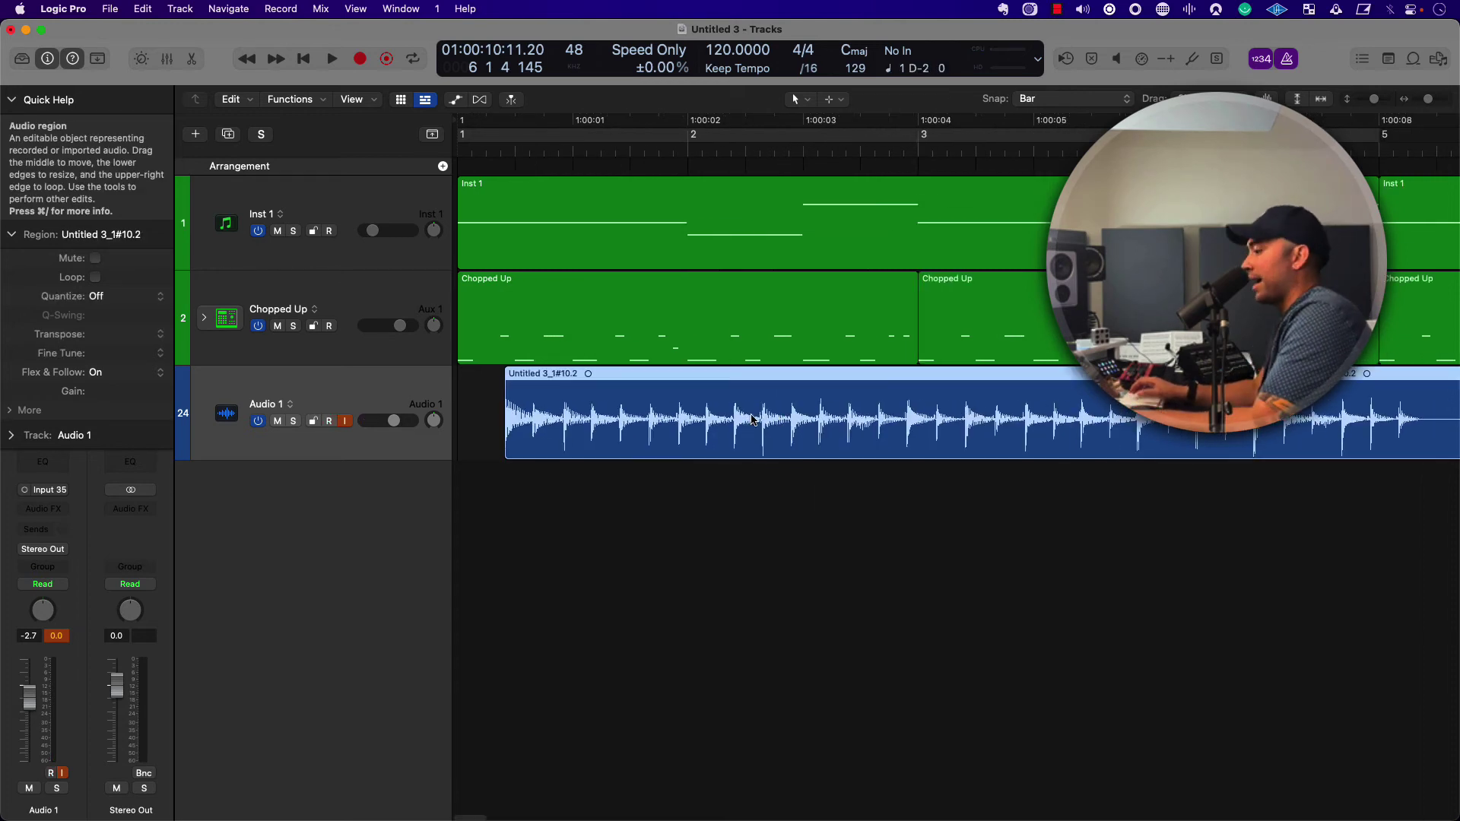
pyautogui.press('Return')
pyautogui.press('super+Left')
pyautogui.press('super+Left')
pyautogui.press('super+Left')
pyautogui.press('super+Left')
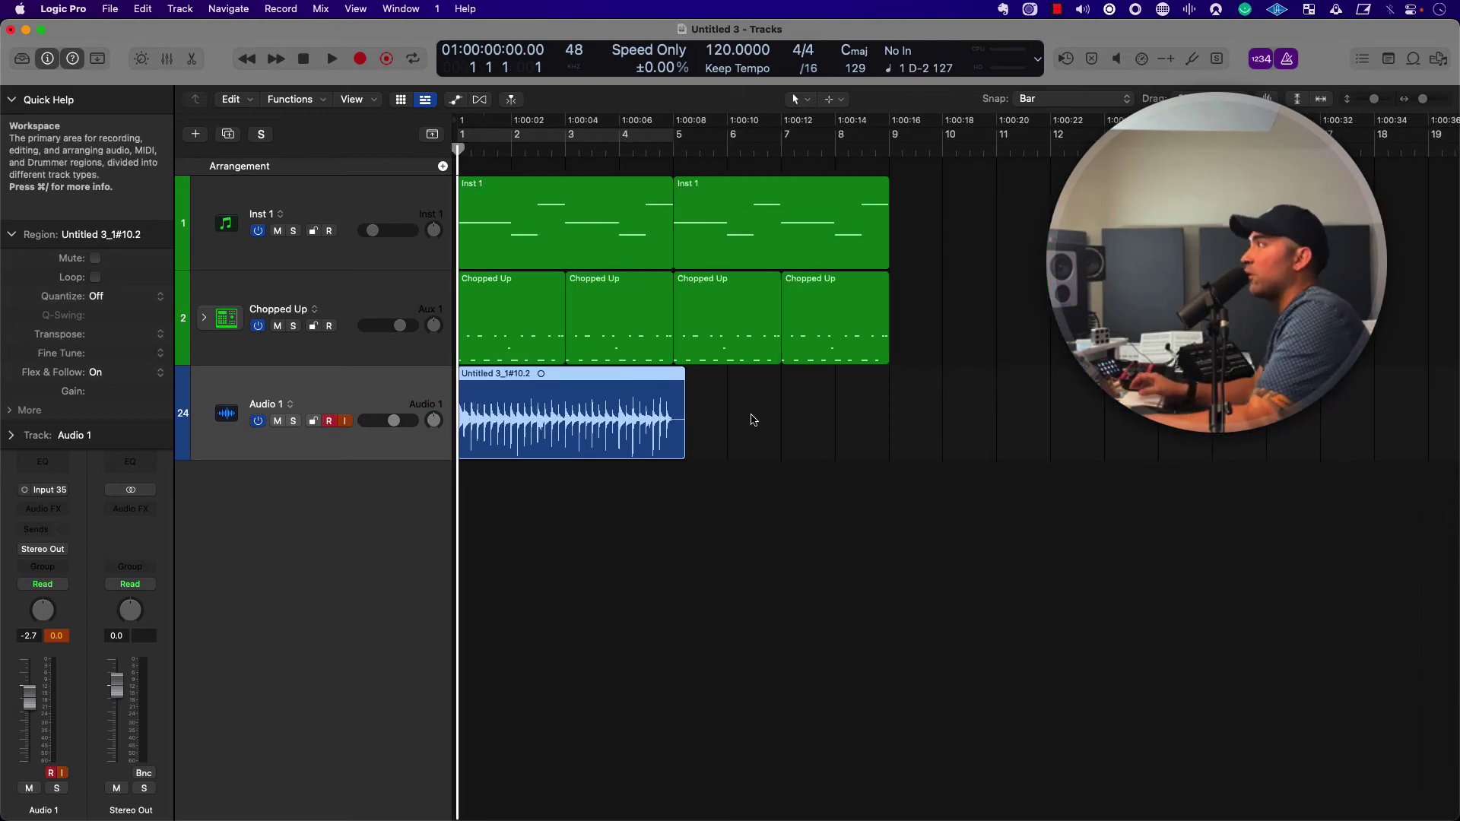
pyautogui.moveTo(684, 426); pyautogui.dragTo(674, 386)
pyautogui.moveTo(670, 453); pyautogui.dragTo(669, 454)
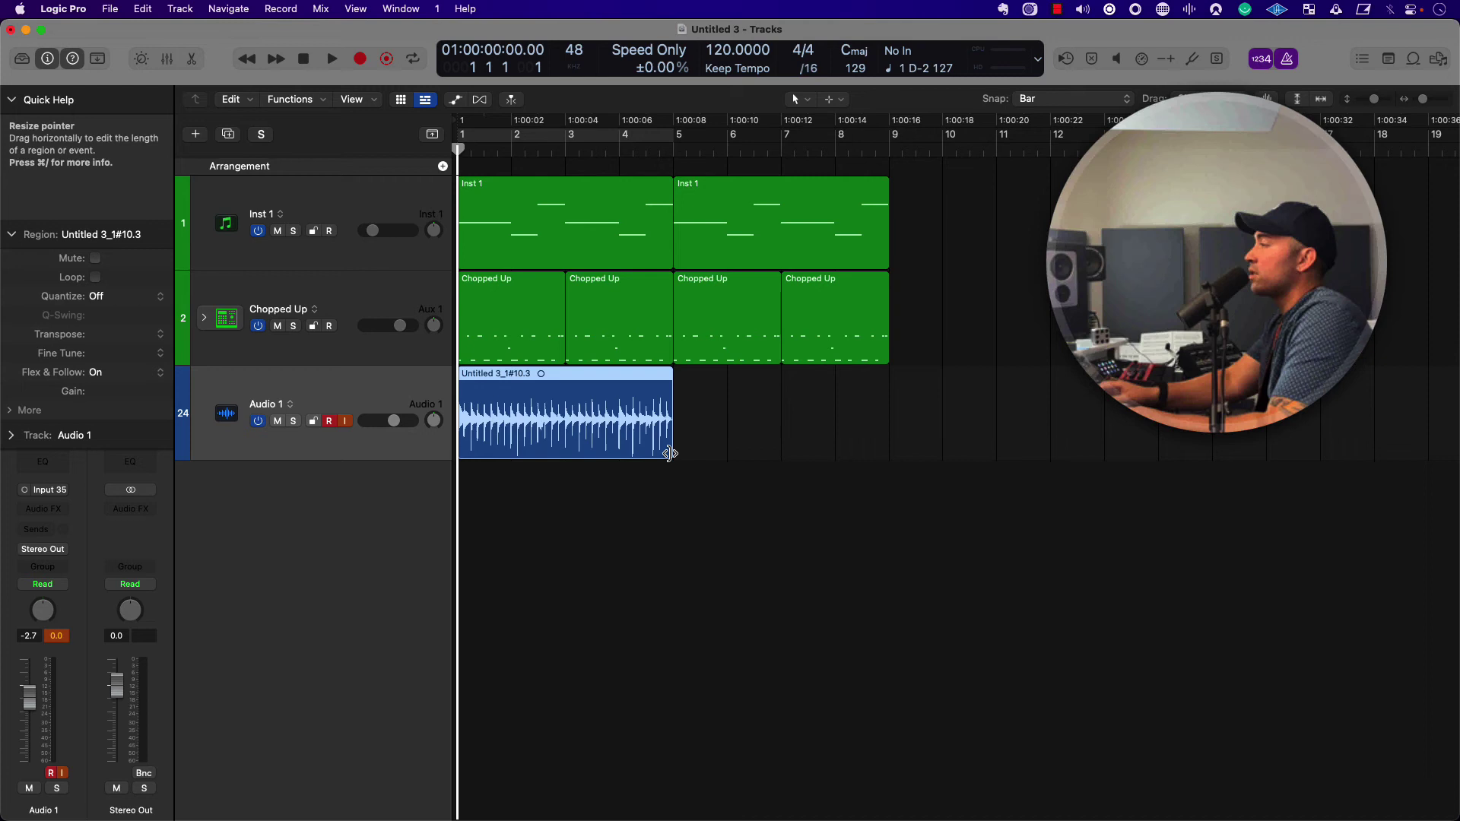
pyautogui.press('space')
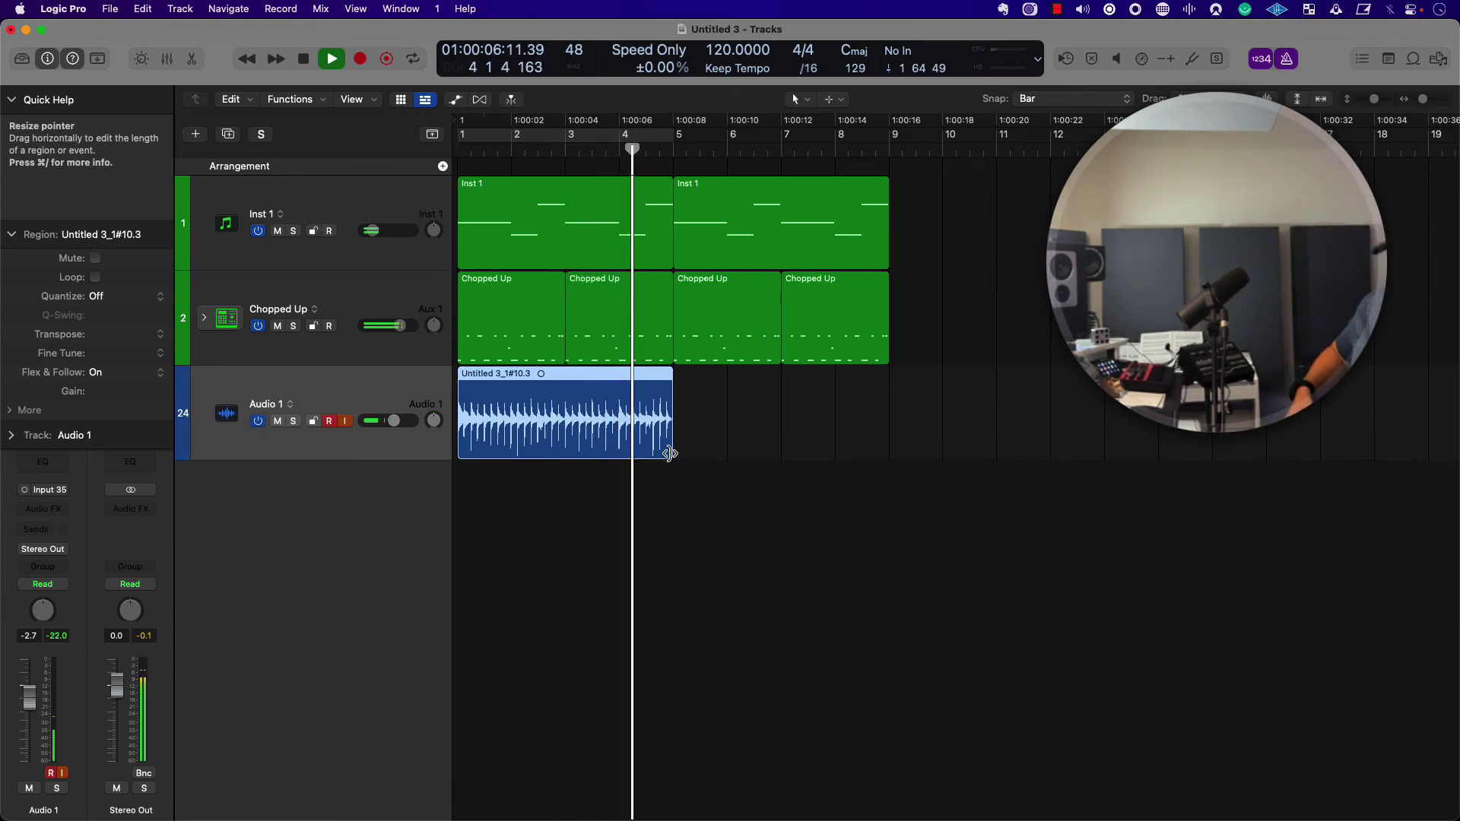
# - Insert the Double Dragon overdrive on Audio 1 and play the take through it
pyautogui.press('space')
pyautogui.press('Return')
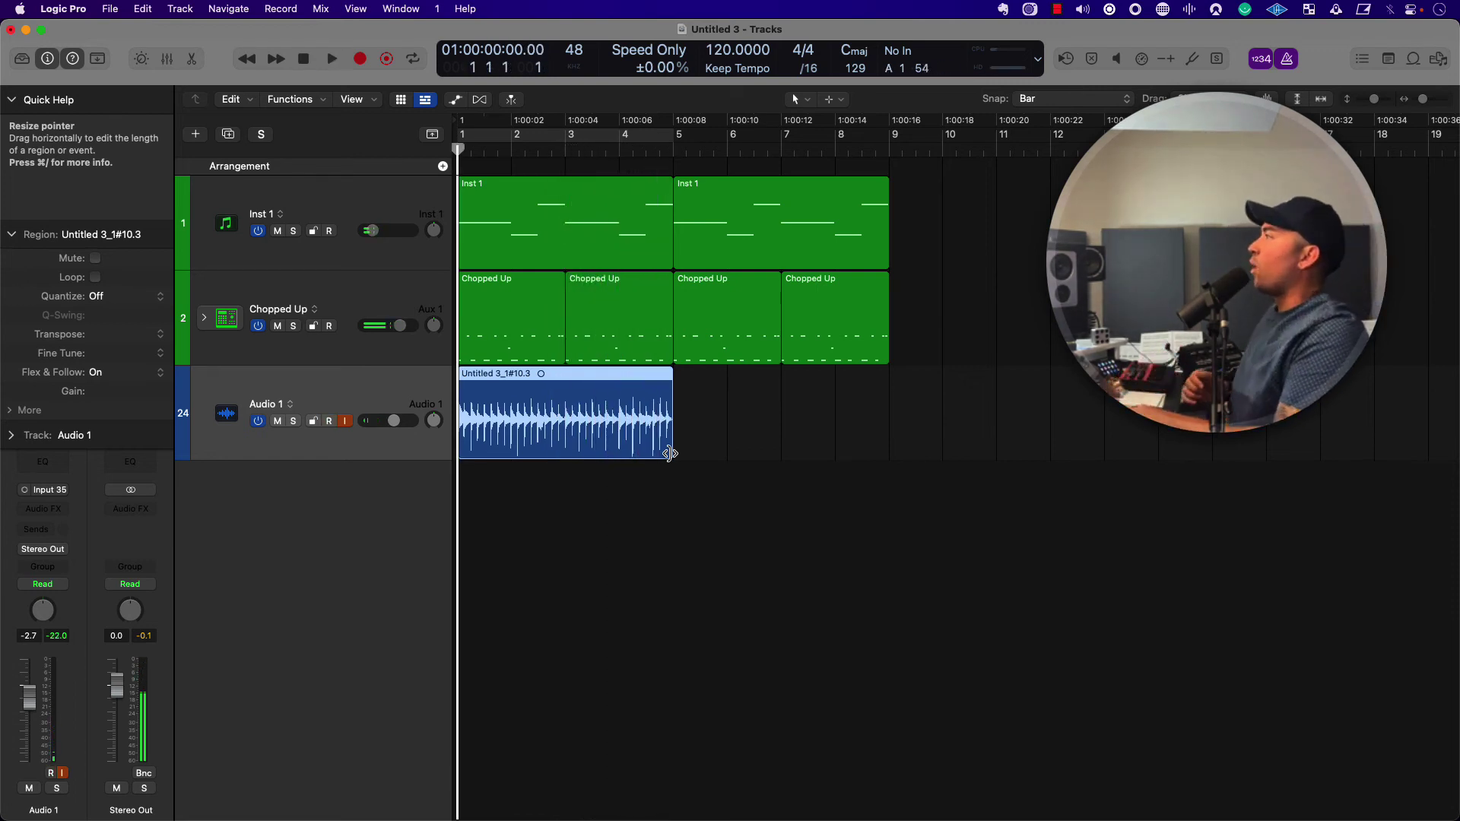
pyautogui.click(46, 509)
pyautogui.scroll(-4, 77, 733)
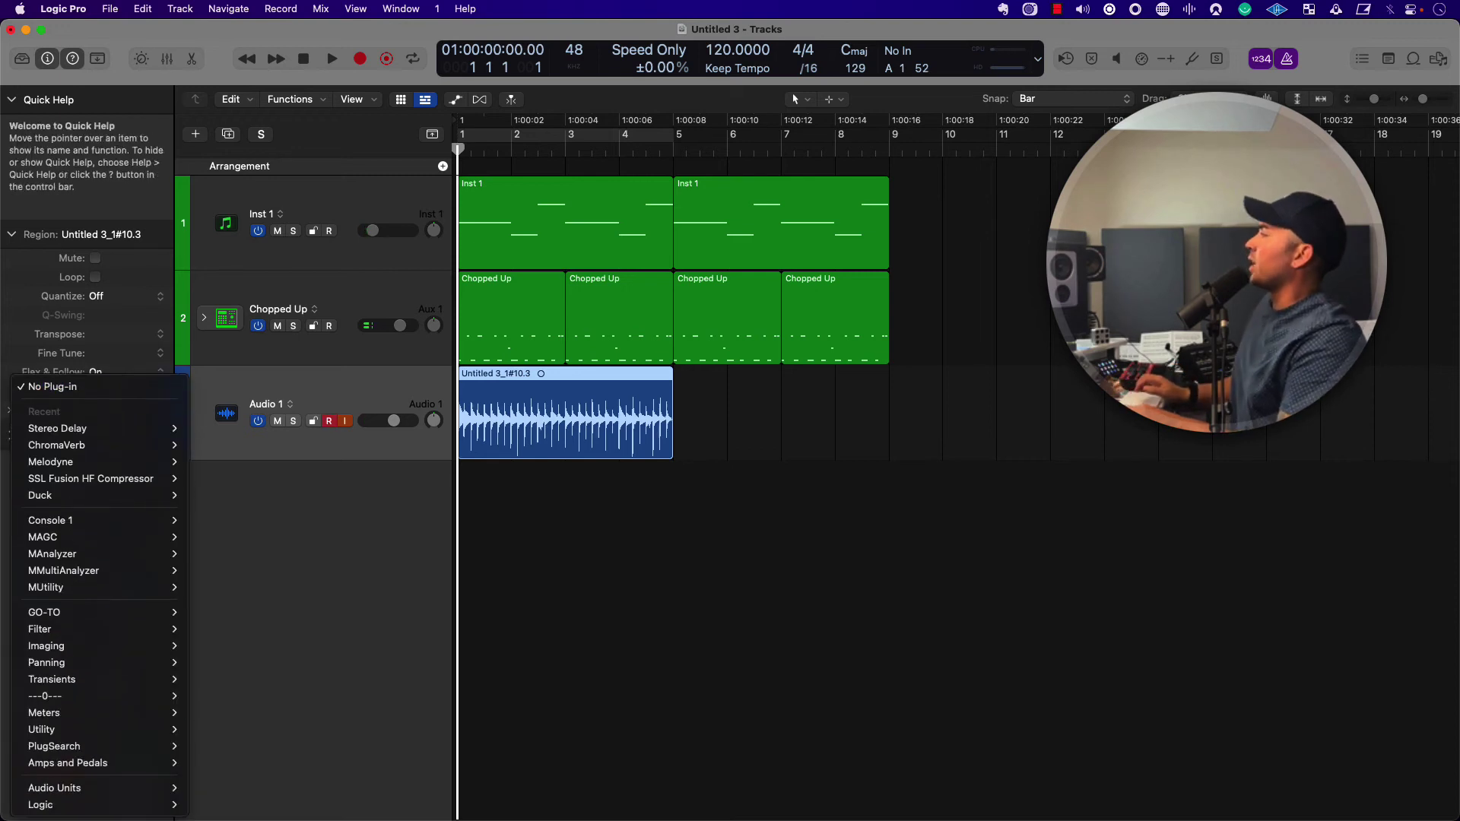
pyautogui.moveTo(116, 808)
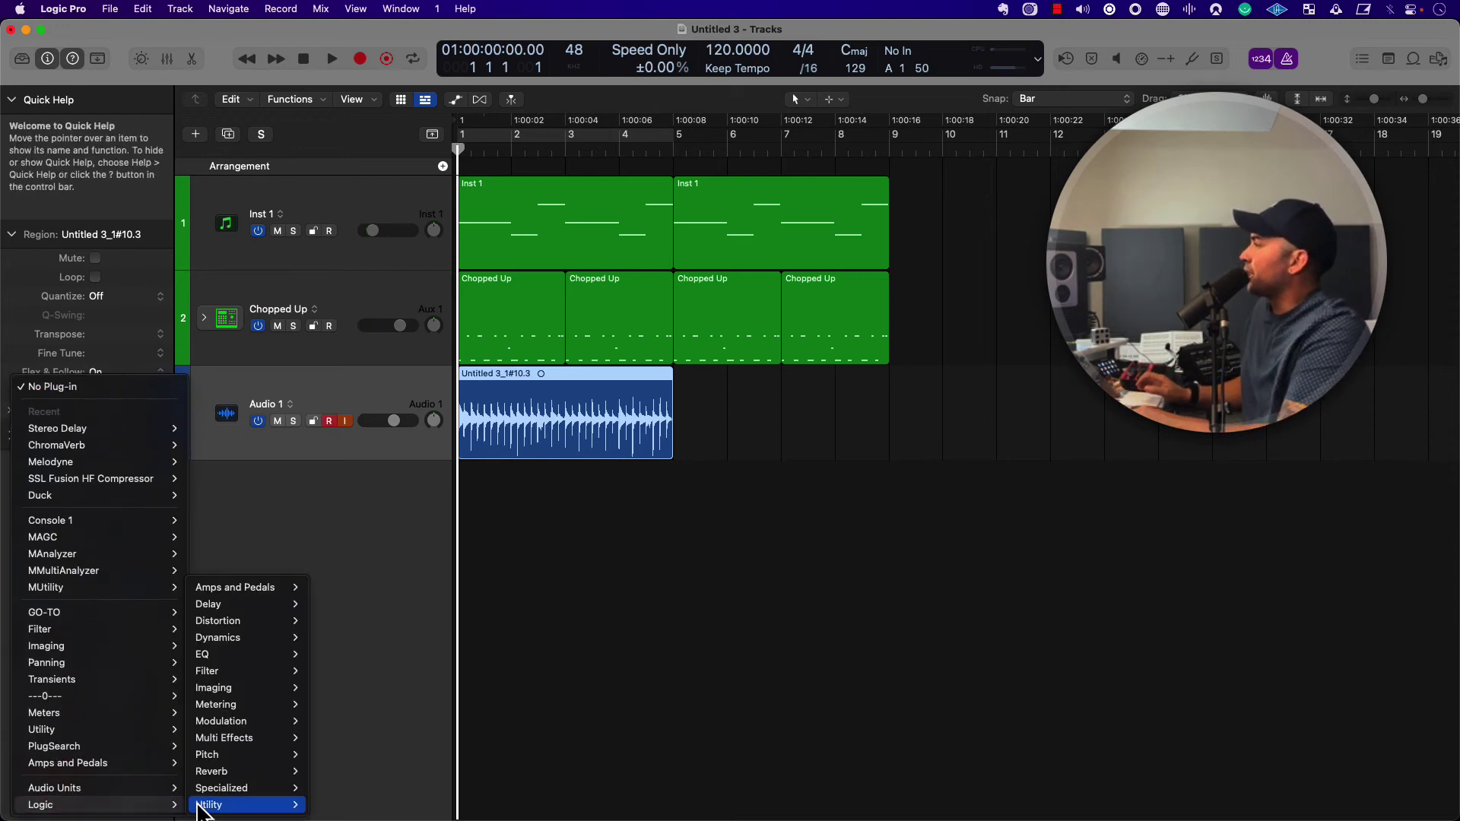
pyautogui.moveTo(266, 593)
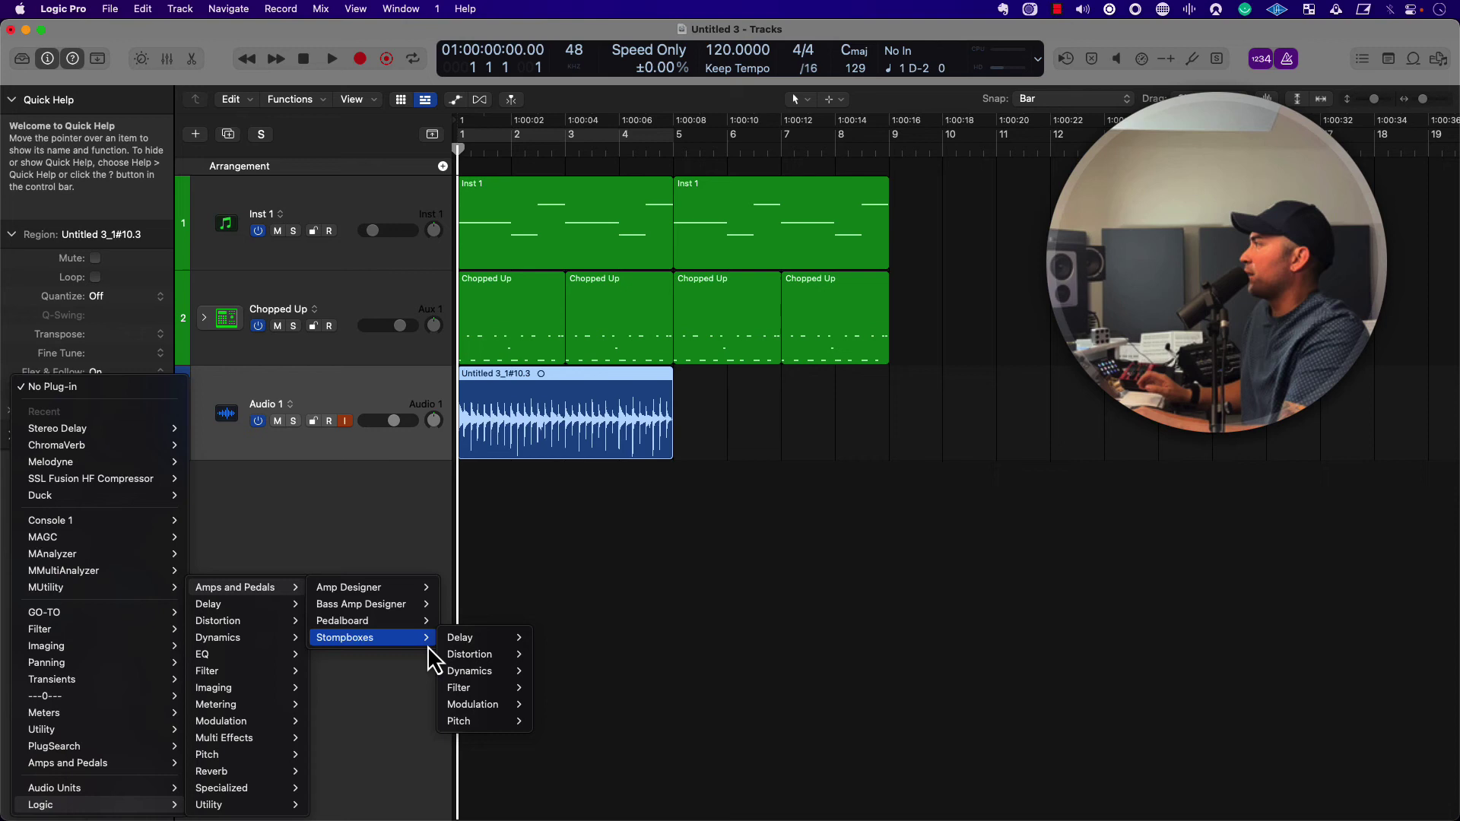
pyautogui.moveTo(498, 656)
pyautogui.moveTo(578, 661)
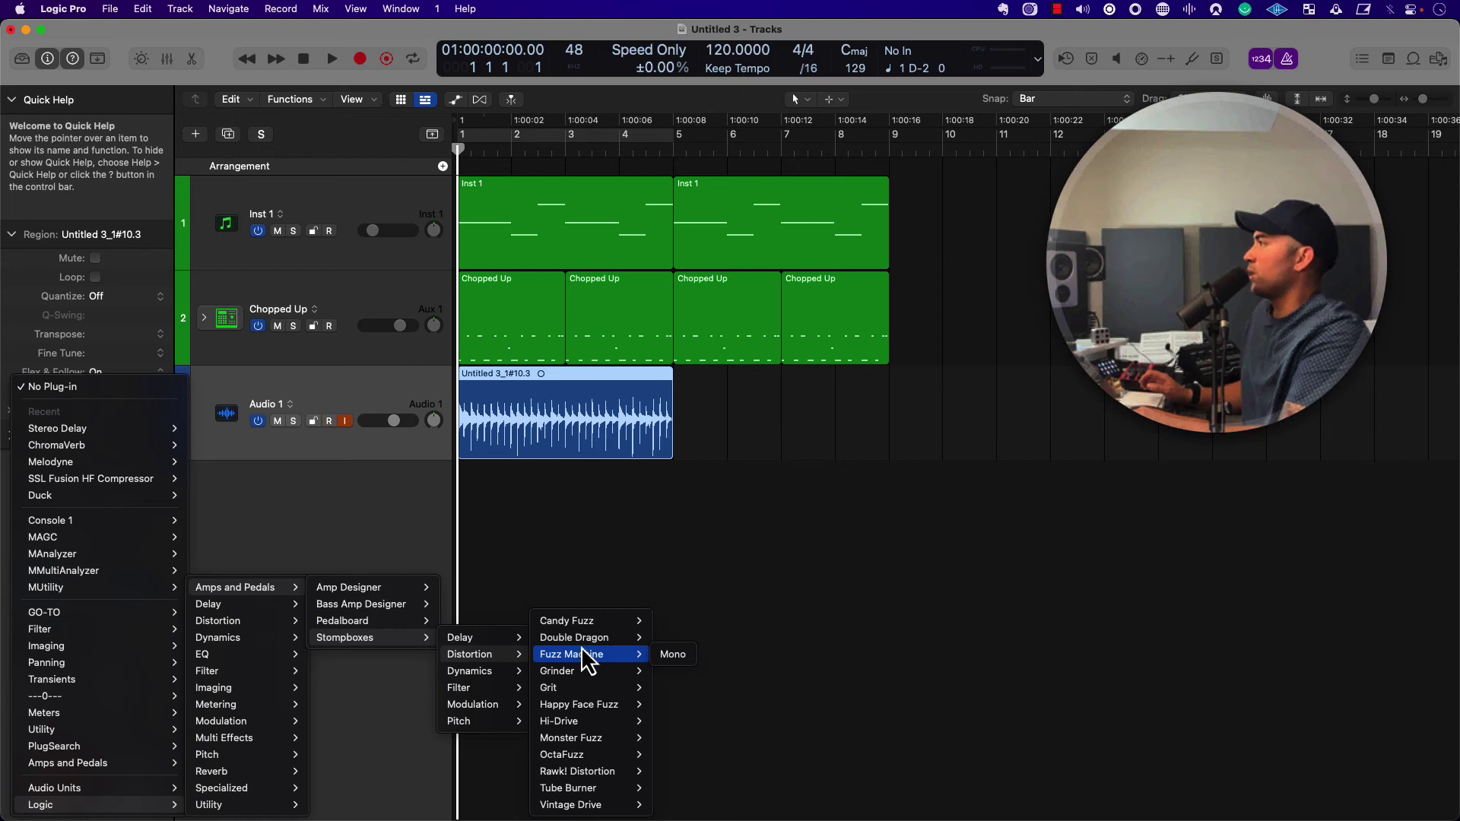
pyautogui.click(584, 639)
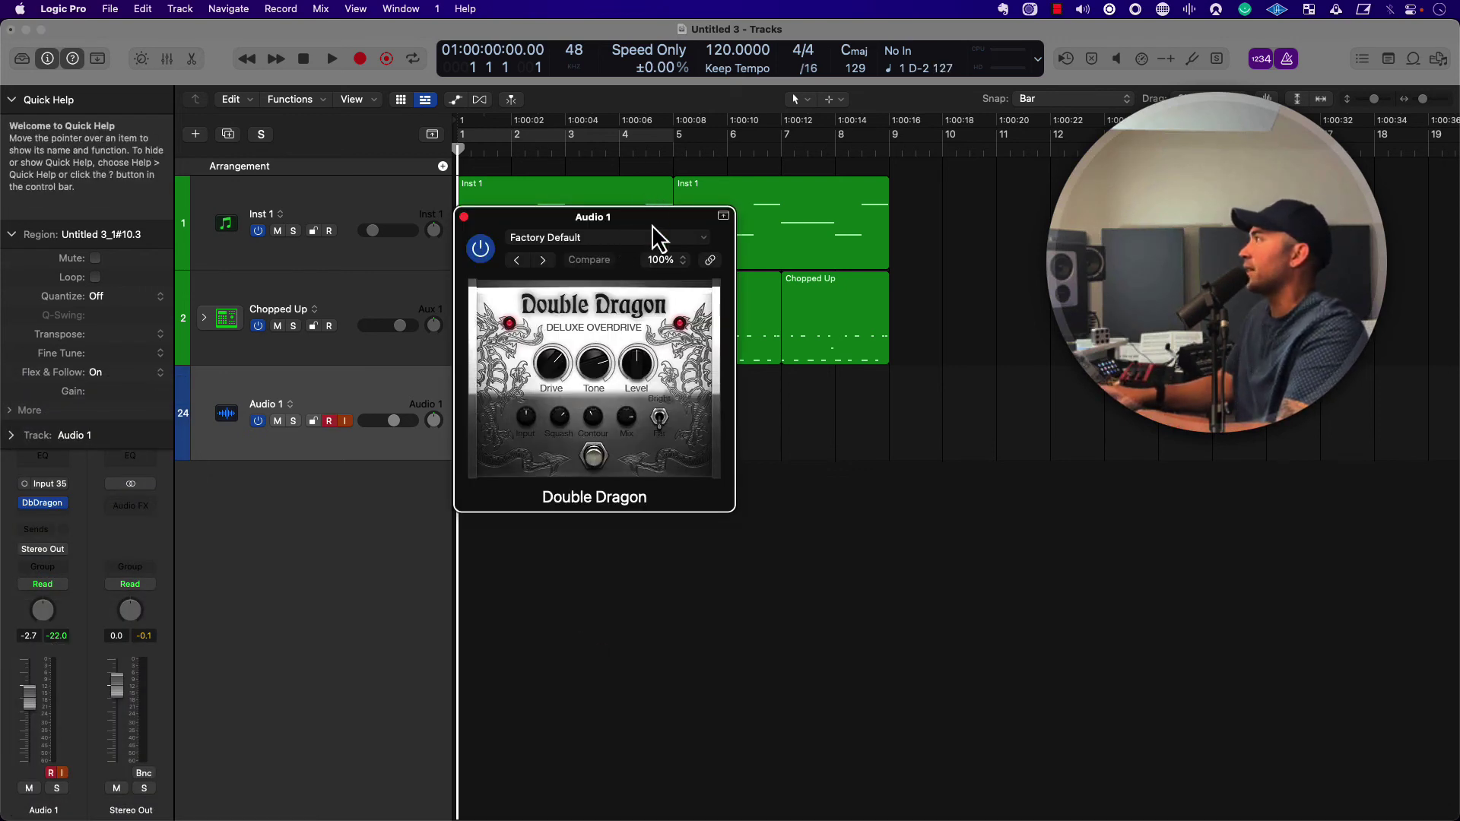
pyautogui.moveTo(652, 225); pyautogui.dragTo(956, 312)
pyautogui.press('space')
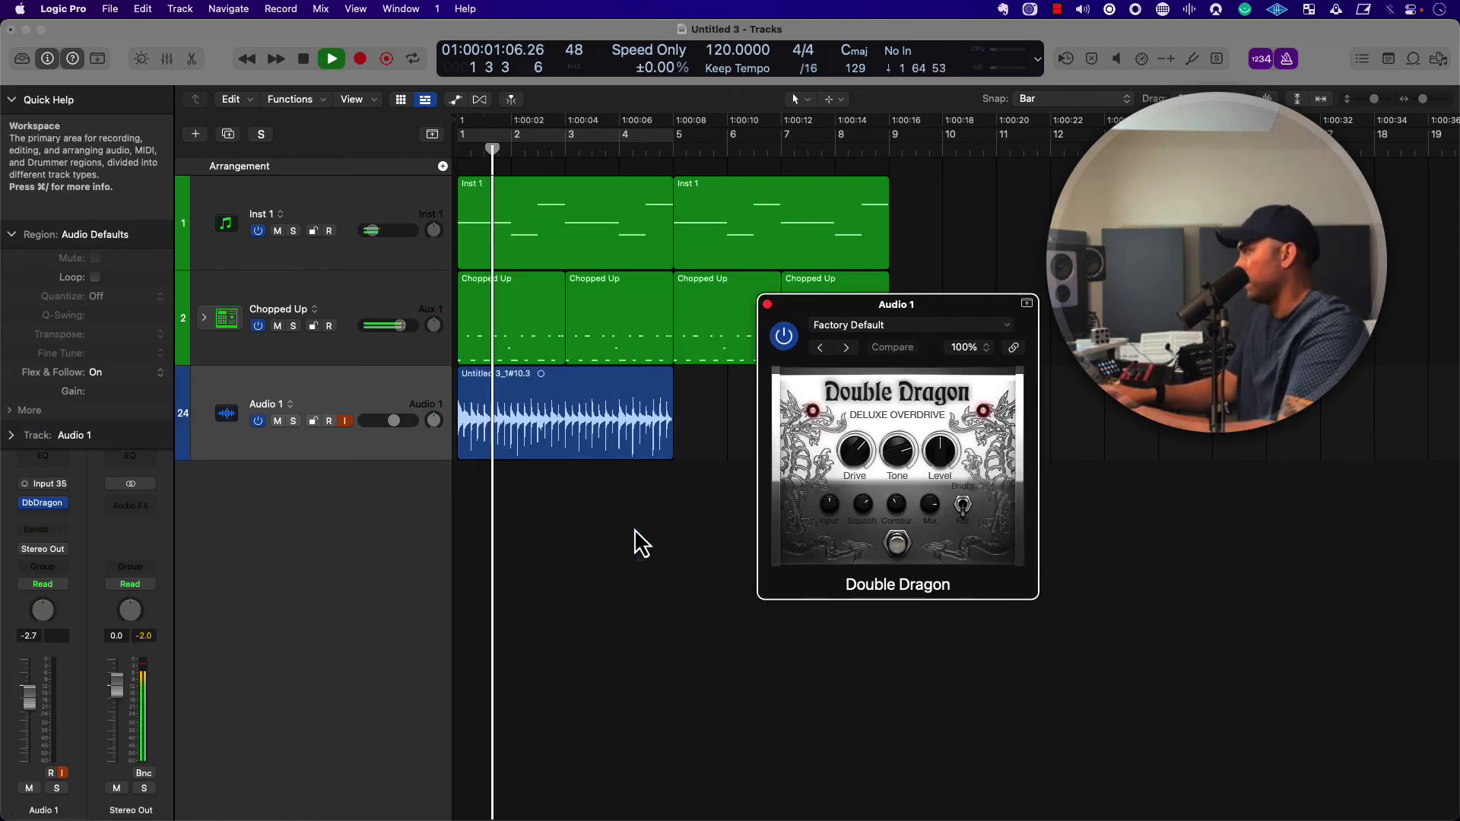
# - Repeat the take to fill bars 5–9 and adjust the overdrive's tone setting
pyautogui.click(596, 439)
pyautogui.press('super+r')
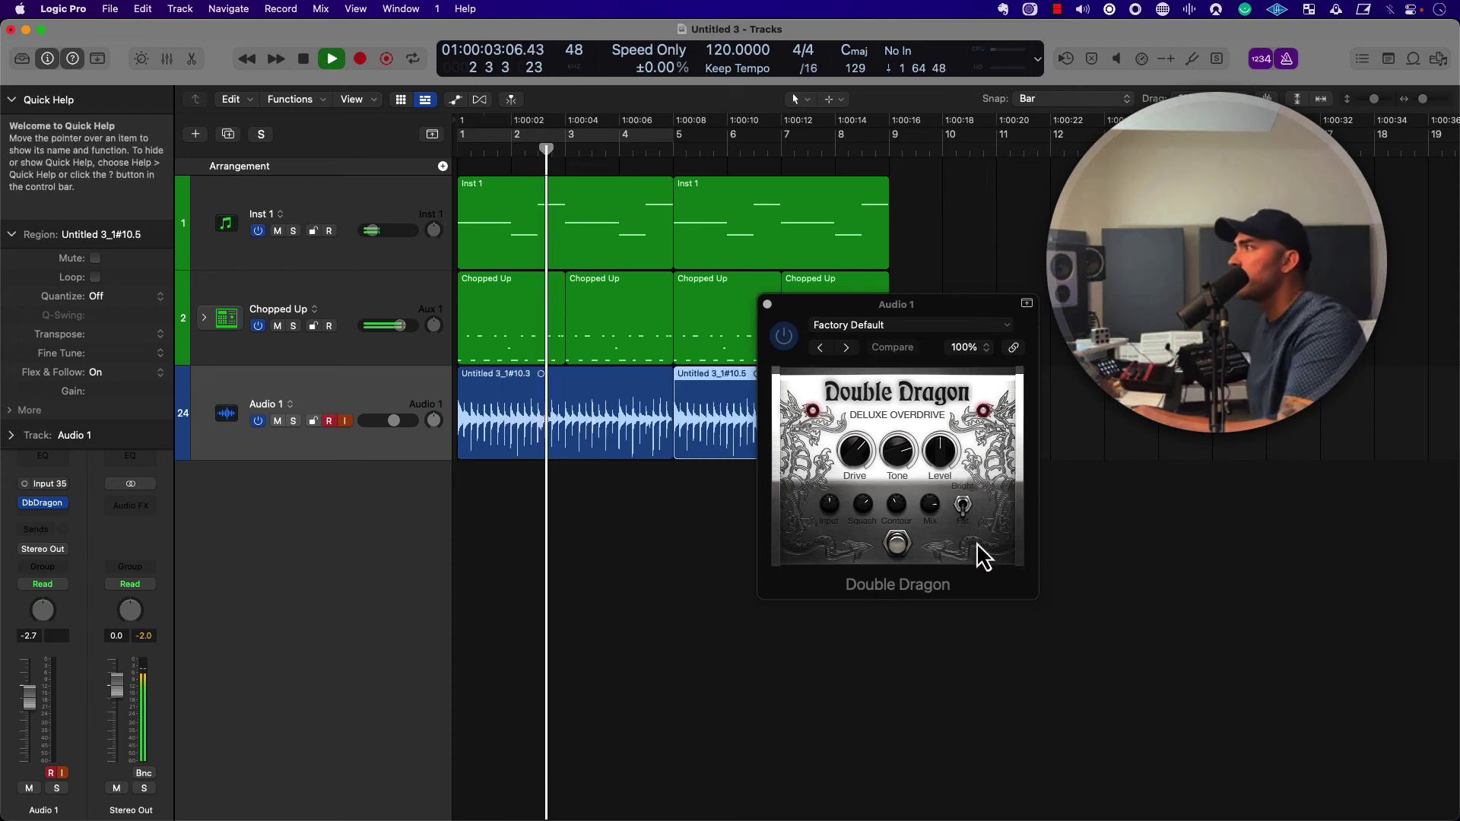
pyautogui.click(945, 482)
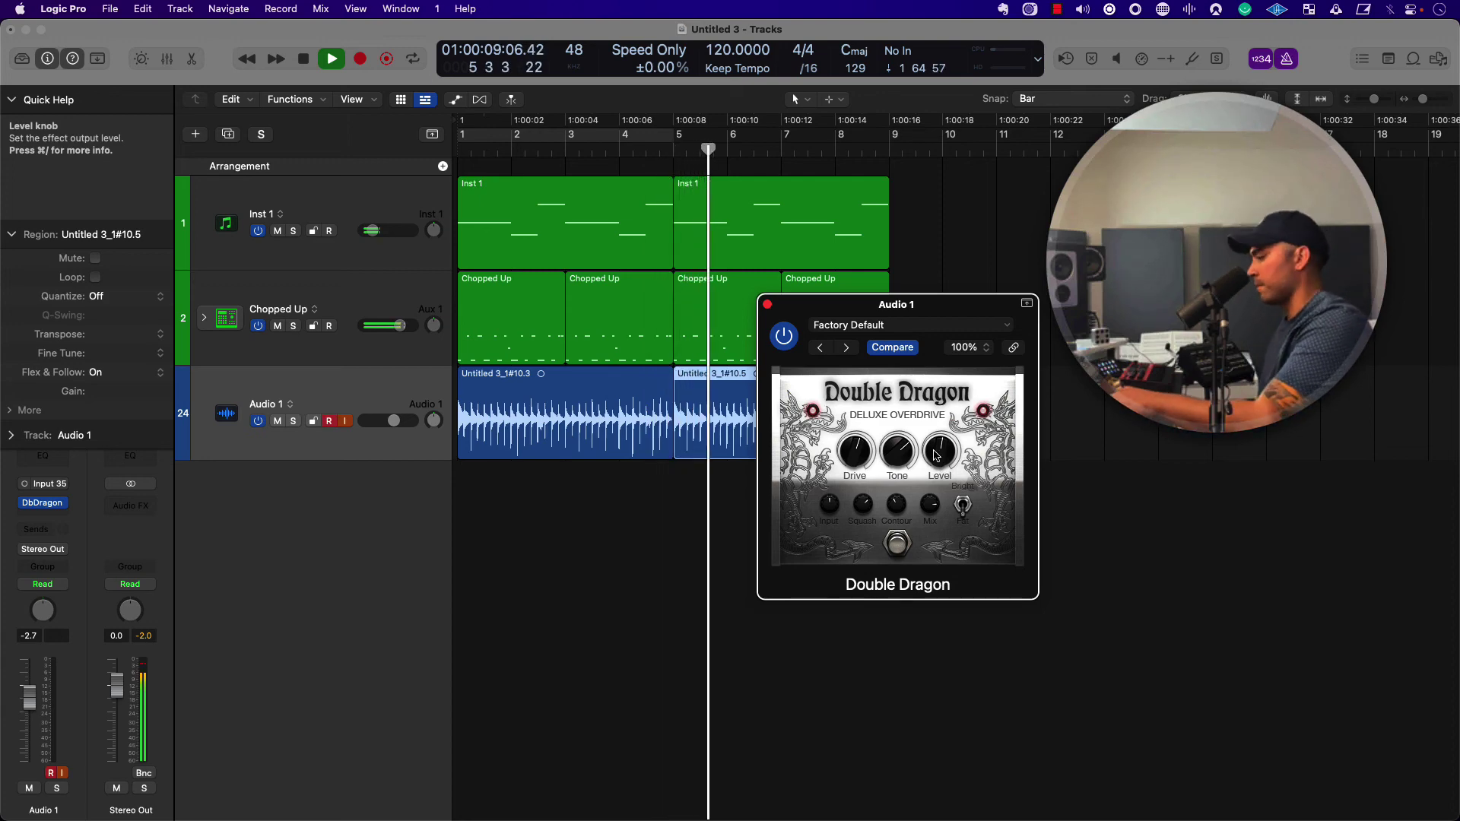
# - Add Stereo Delay in the slot after Double Dragon on Audio 1
pyautogui.click(58, 506)
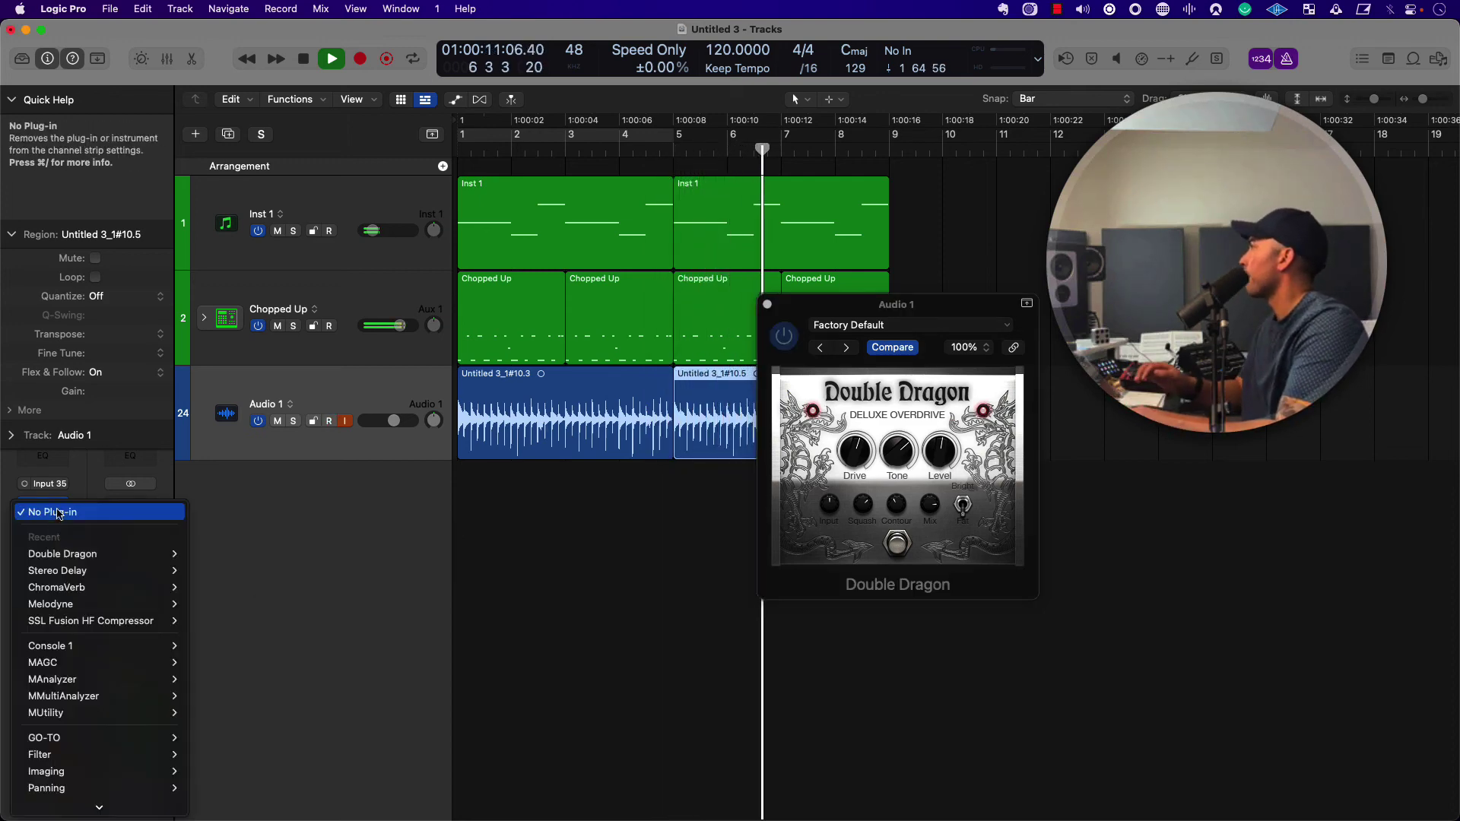
pyautogui.moveTo(76, 570)
pyautogui.click(216, 590)
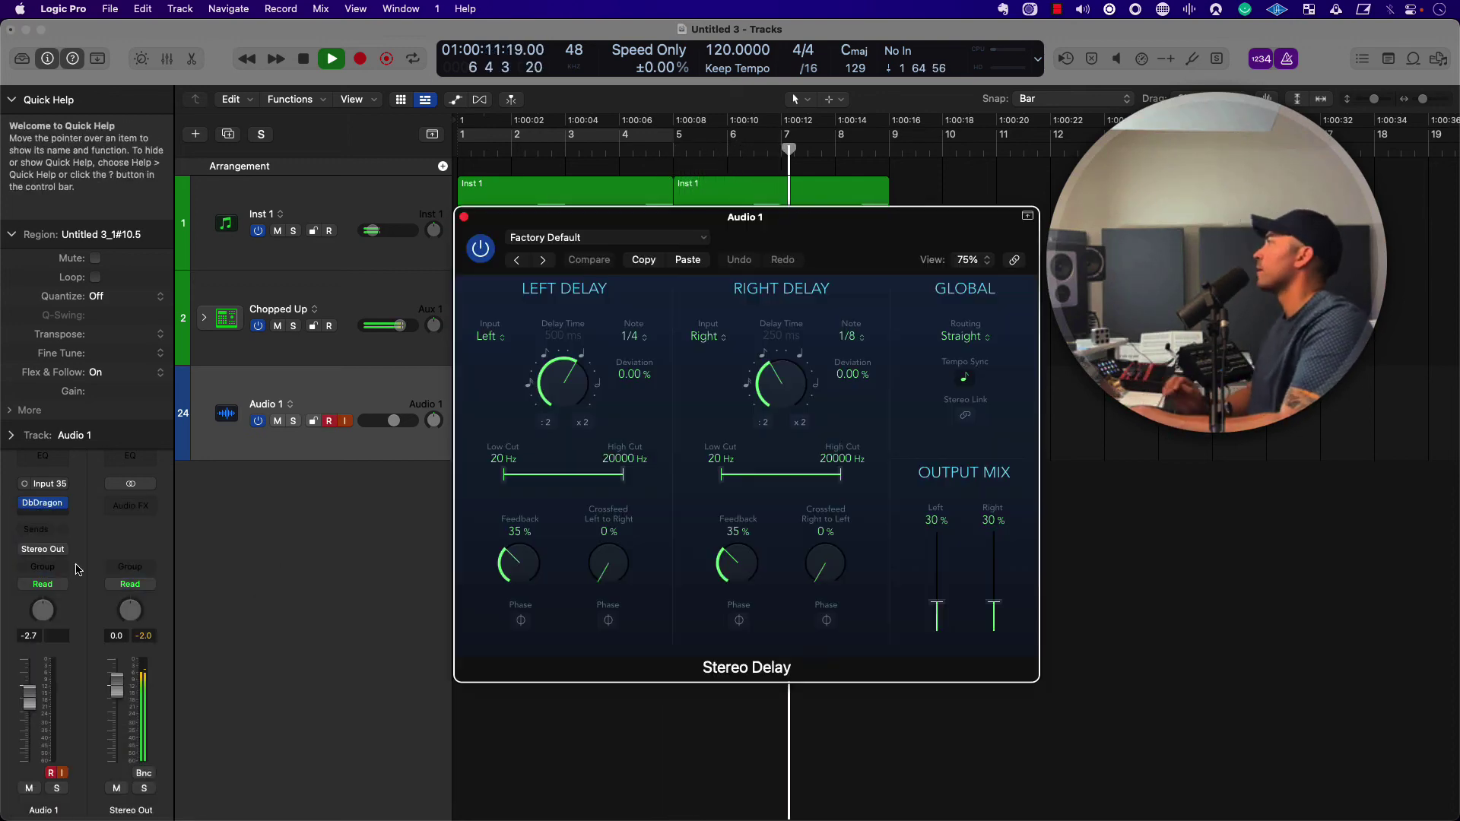
pyautogui.click(463, 218)
# - Close the Double Dragon window and play the full arrangement from bar 1
pyautogui.press('super+w')
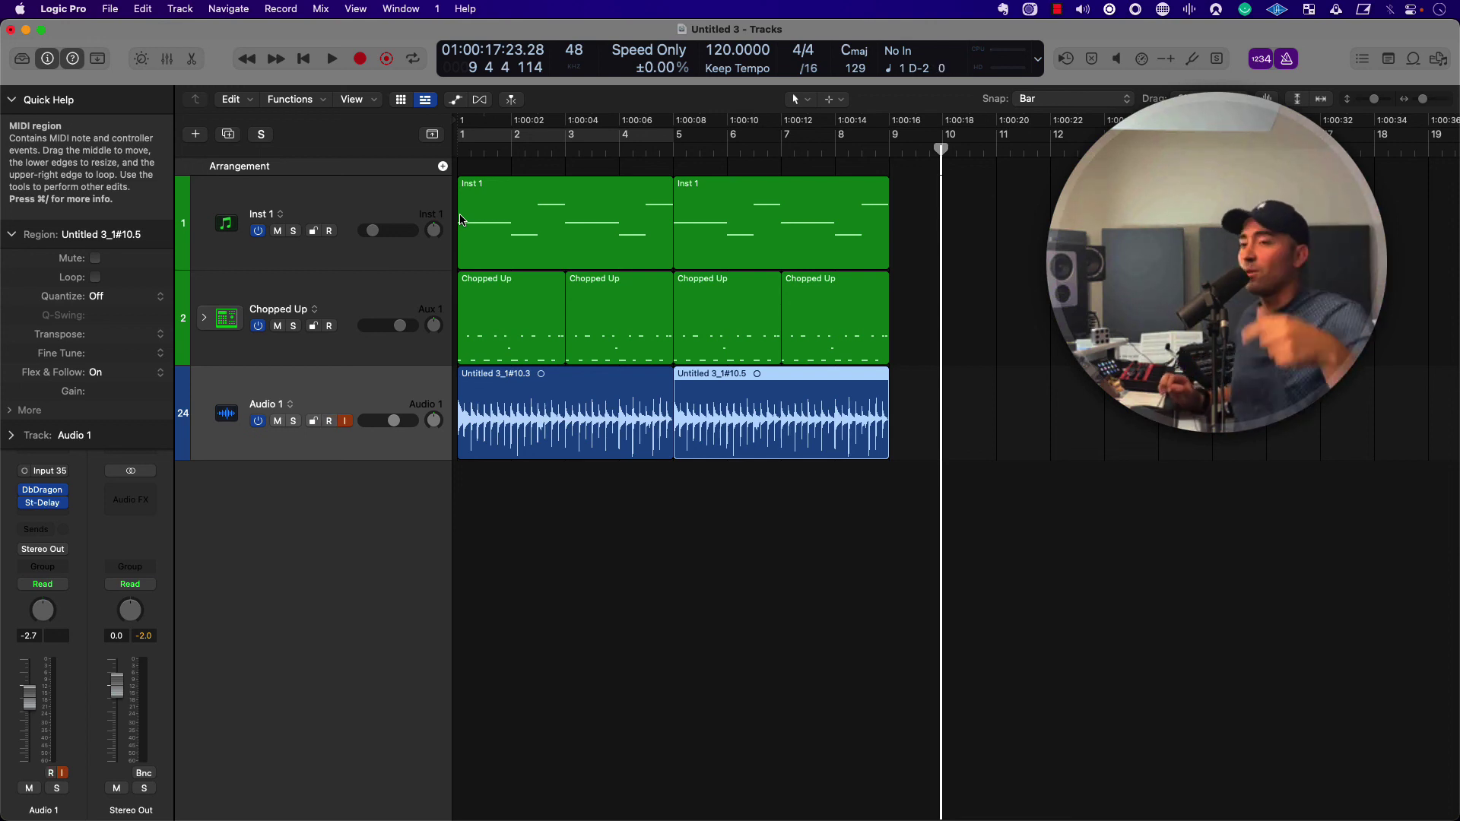
pyautogui.press('Return')
pyautogui.press('space')
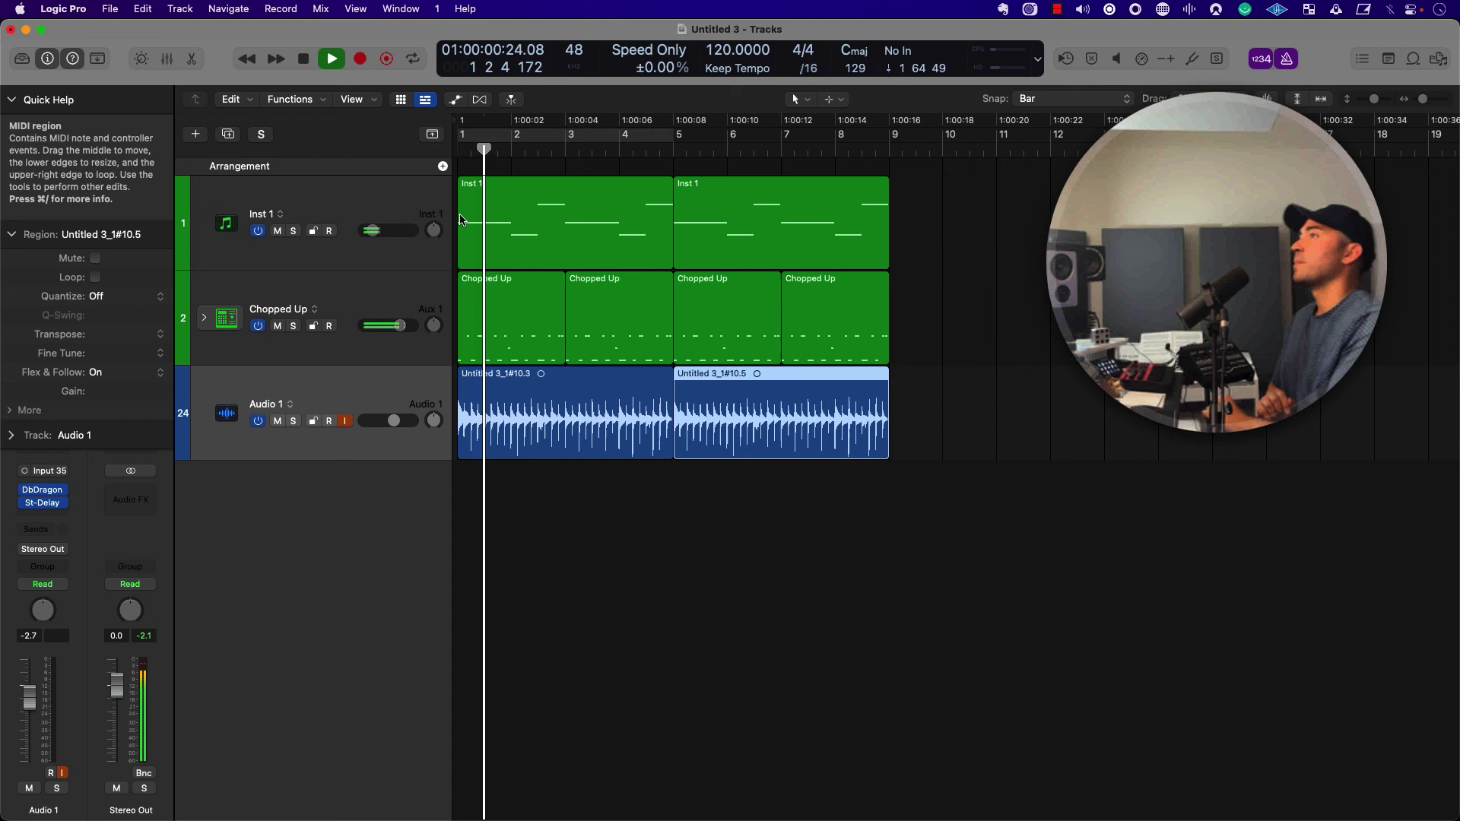